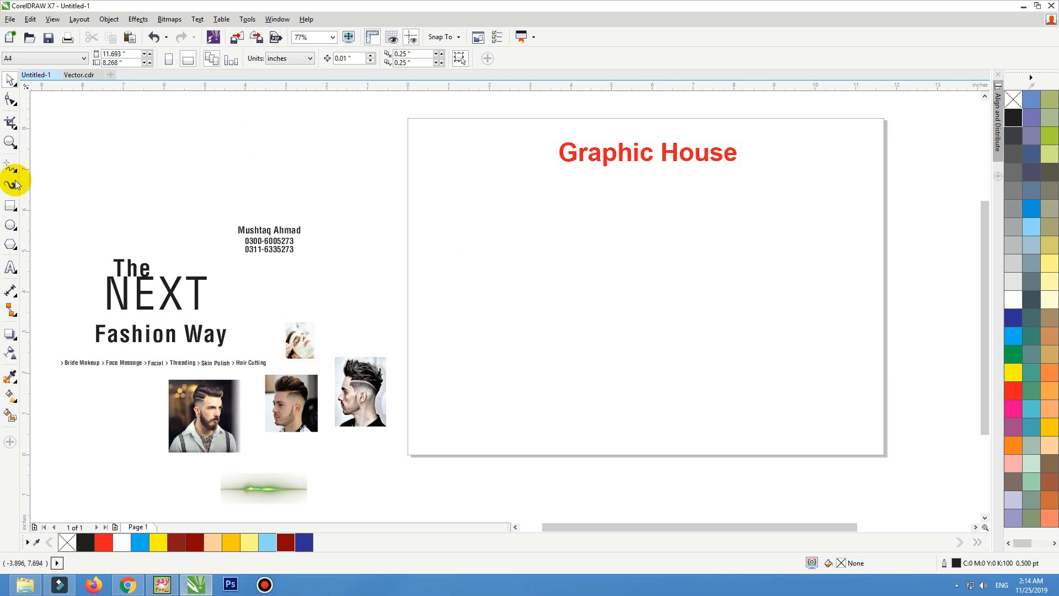
Draw a rectangle in the middle of the page and size it to 7 inches wide by 3.5 inches high.
click(10, 205)
drag(514, 222, 831, 359)
click(110, 54)
text(7)
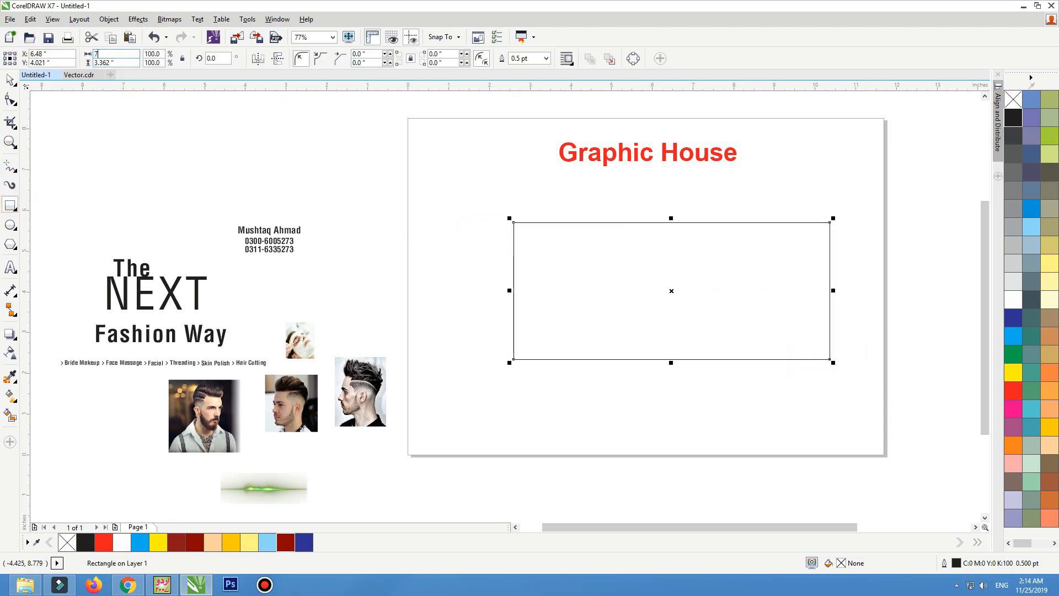
text(3.5)
key(Return)
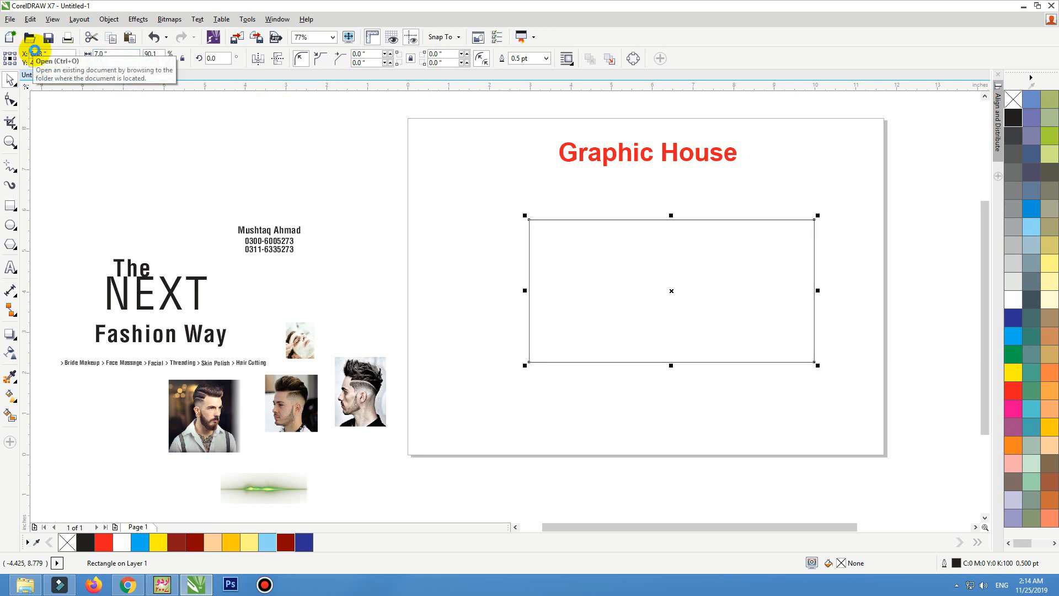
Center the rectangle on the page.
drag(503, 278, 530, 281)
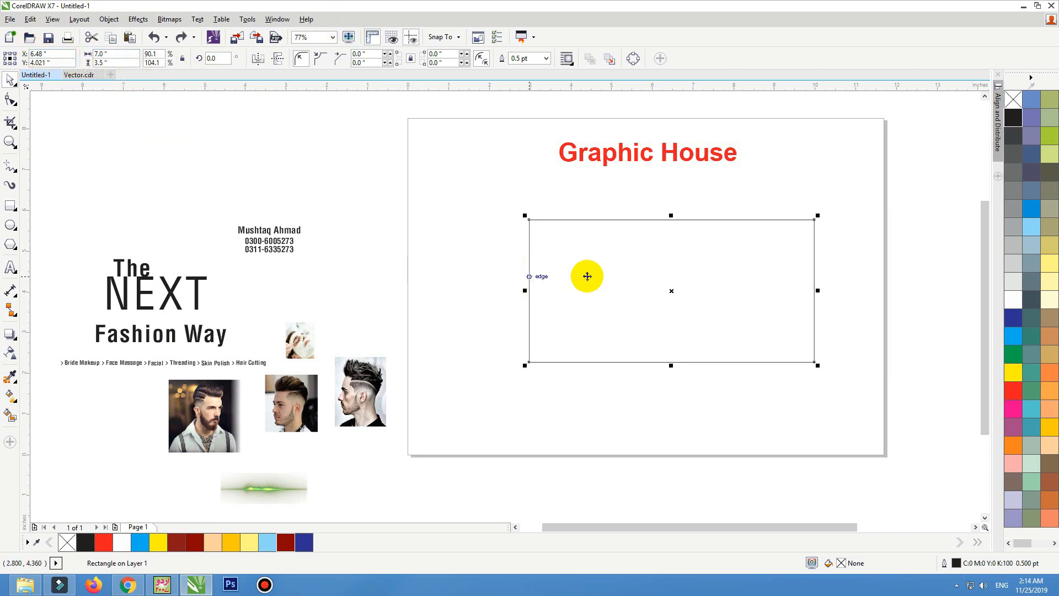
drag(622, 293, 533, 251)
drag(581, 319, 690, 463)
drag(655, 450, 547, 366)
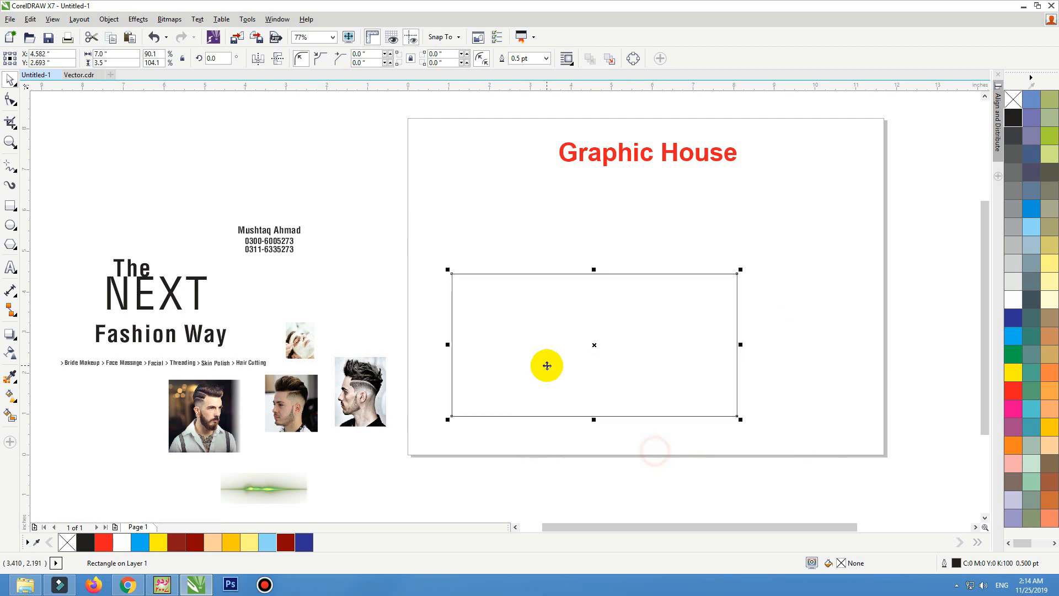
key(p)
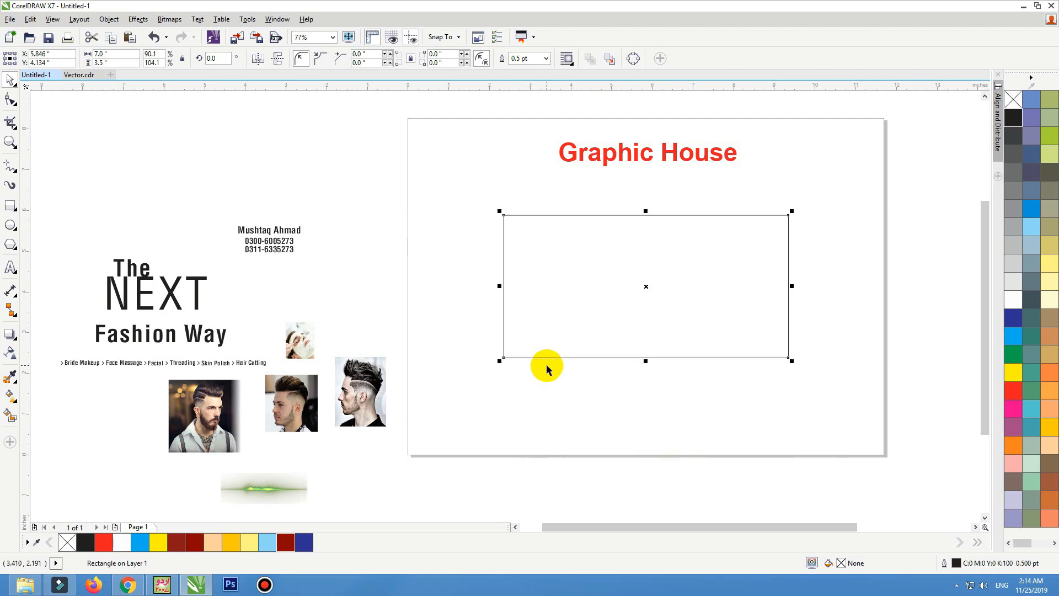
Add a one-step inside contour to the rectangle with an offset of about 0.21 inches.
click(9, 333)
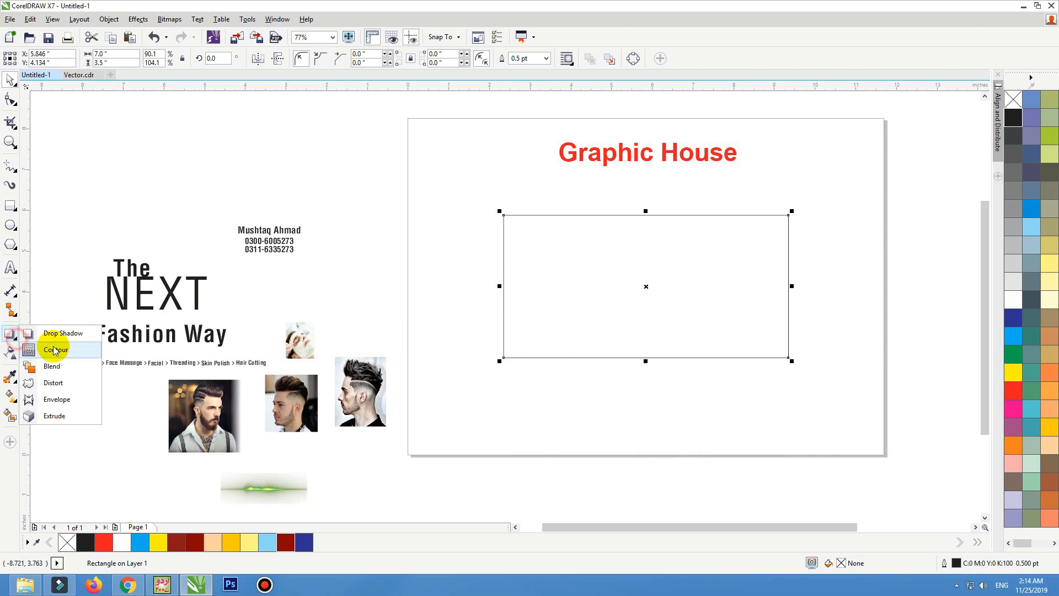
click(53, 348)
drag(504, 296, 512, 302)
key(space)
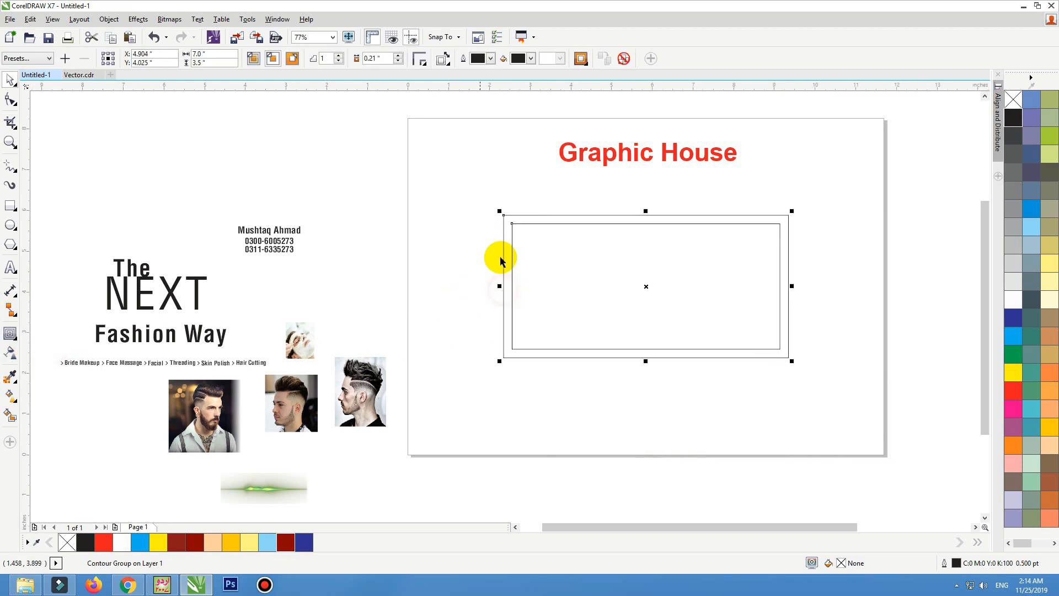
Break the contour group apart into two separate rectangles.
right_click(515, 217)
click(504, 213)
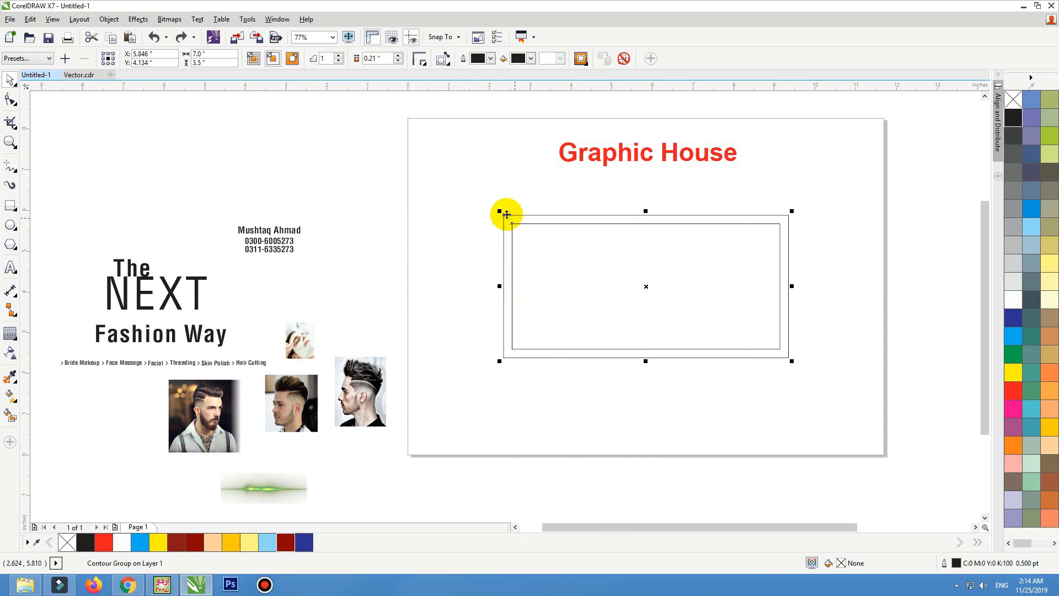
key(ctrl+k)
click(306, 149)
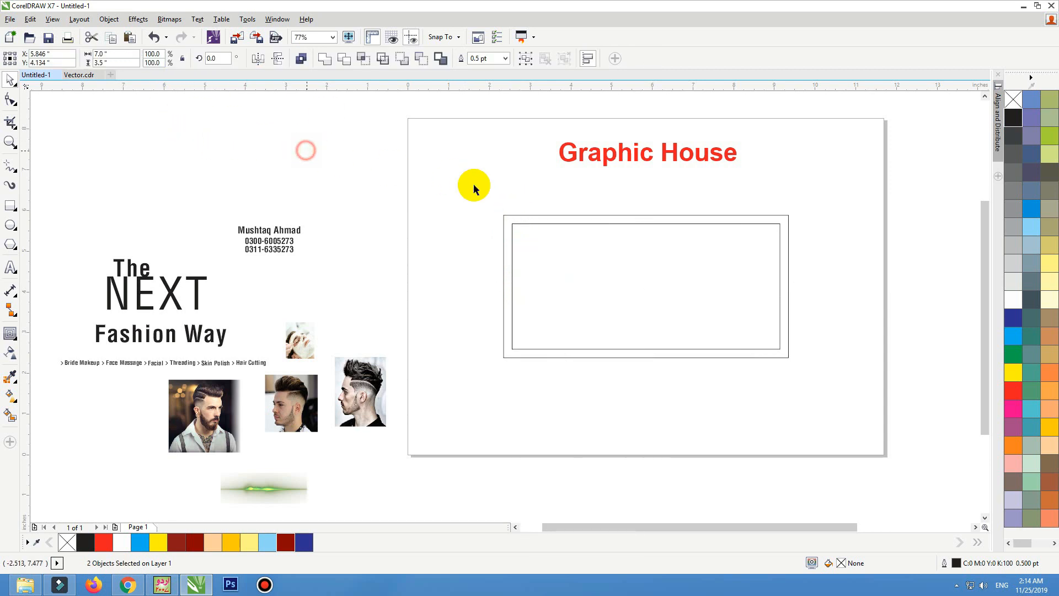
Fill the outer rectangle with black and remove its outline.
click(503, 216)
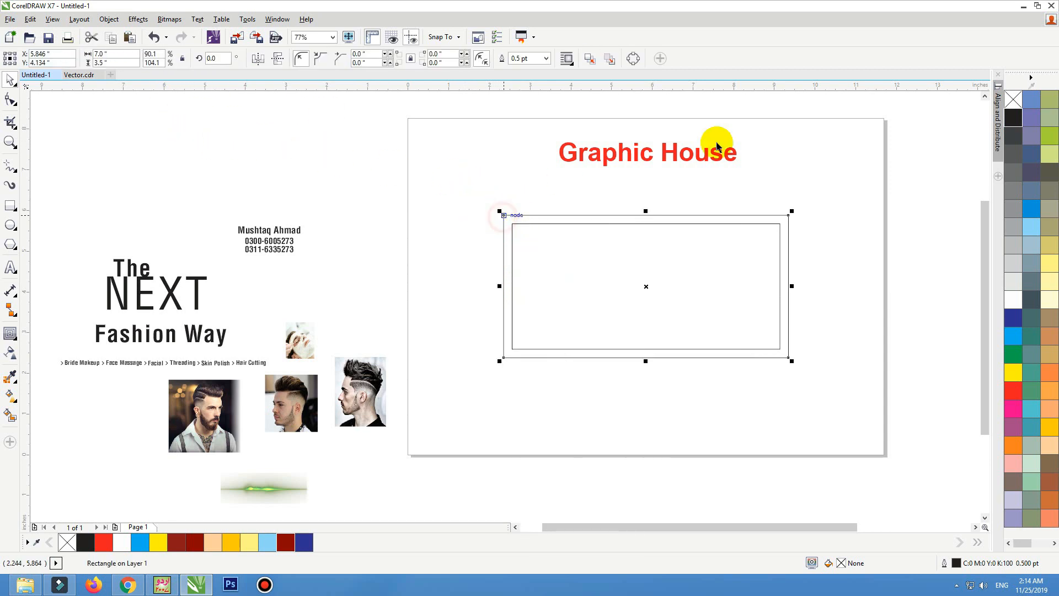
click(1048, 134)
click(1016, 113)
right_click(1016, 102)
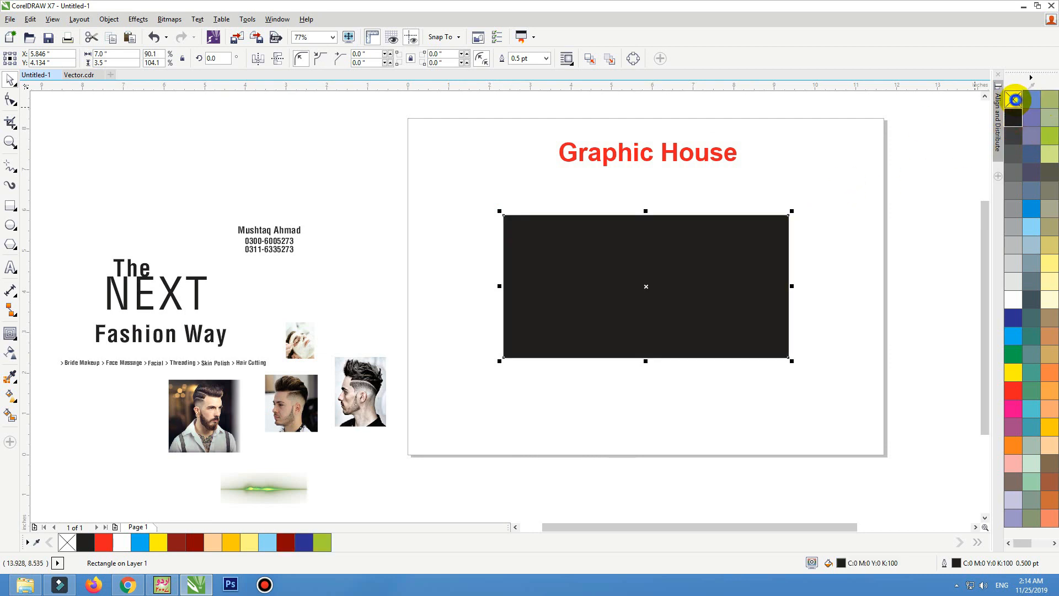
click(889, 213)
Give the inner rectangle a white outline.
click(721, 277)
right_click(1014, 298)
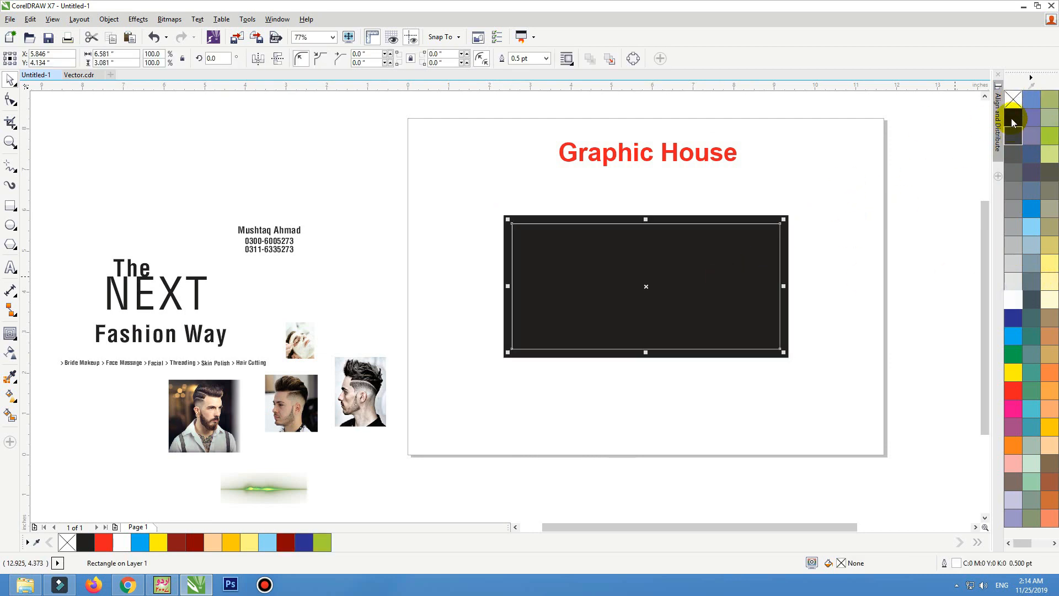
click(703, 255)
click(690, 252)
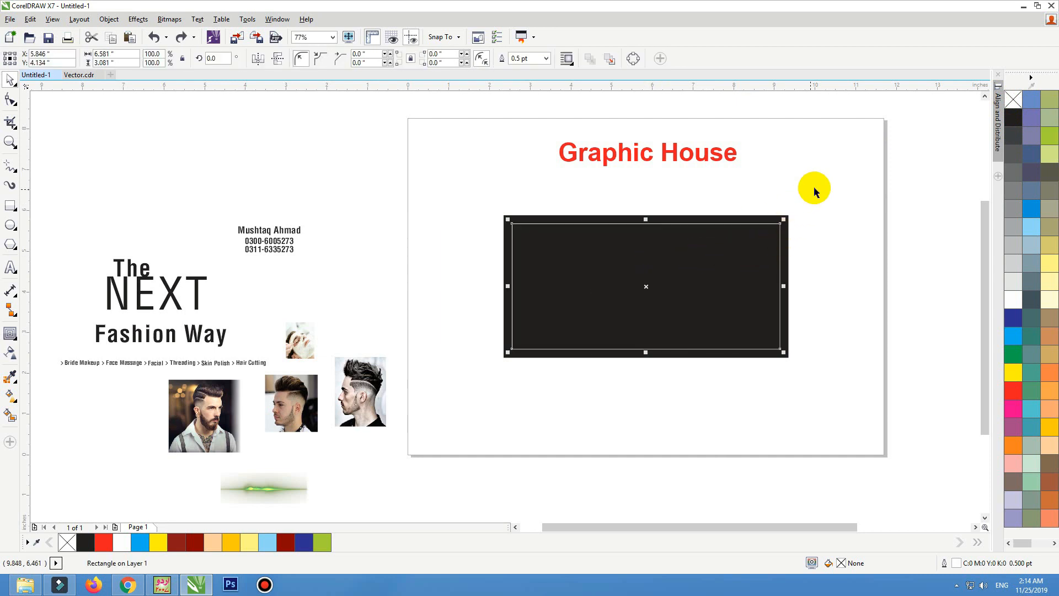
drag(811, 188, 462, 407)
click(399, 259)
Move the four portrait photos below the black rectangle and align their centers in a horizontal row.
click(351, 404)
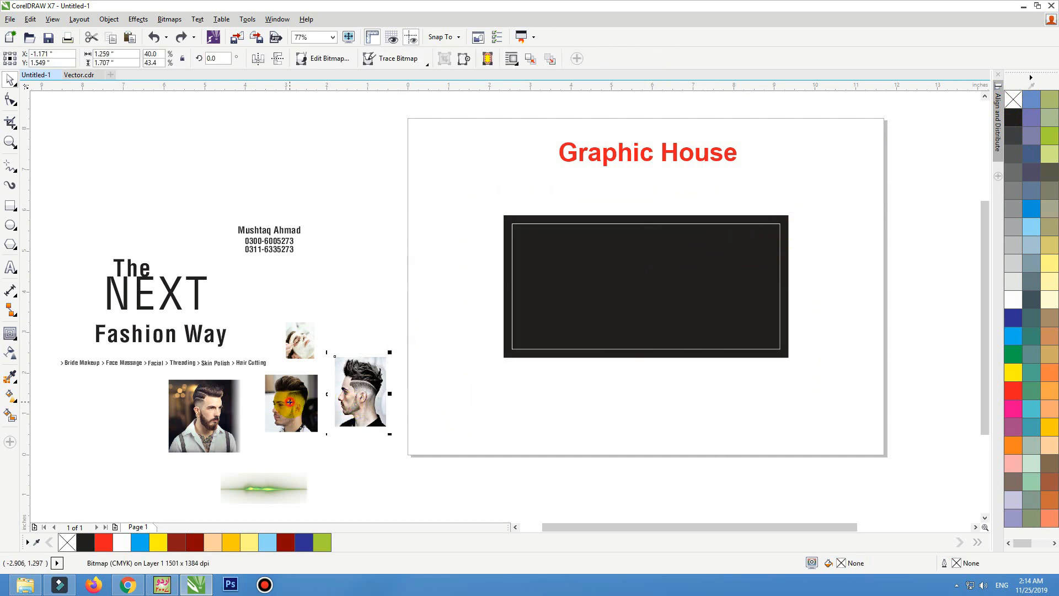
shift+click(290, 404)
drag(290, 386, 574, 414)
shift+click(299, 342)
key(e)
shift+click(214, 409)
key(e)
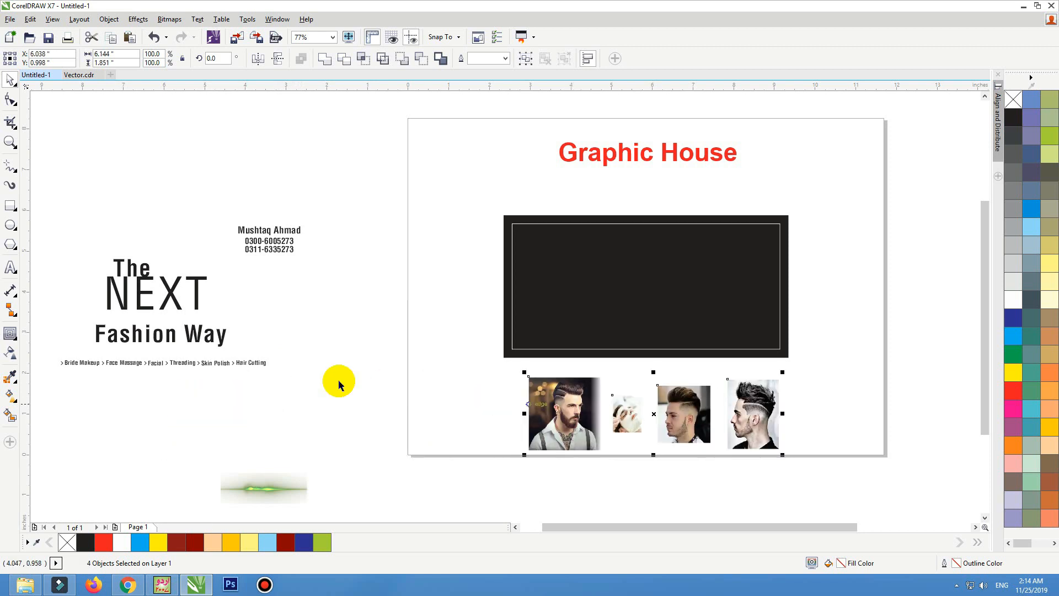
click(315, 379)
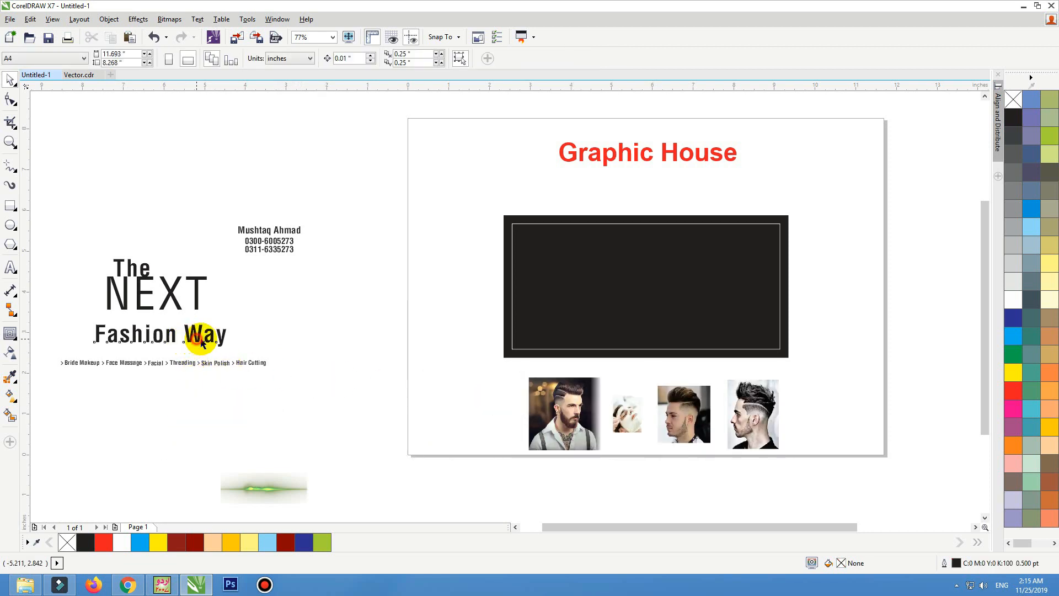
Move the services line below the page and the three "The NEXT Fashion Way" title texts beside the black rectangle's left edge.
click(206, 362)
drag(433, 456, 605, 480)
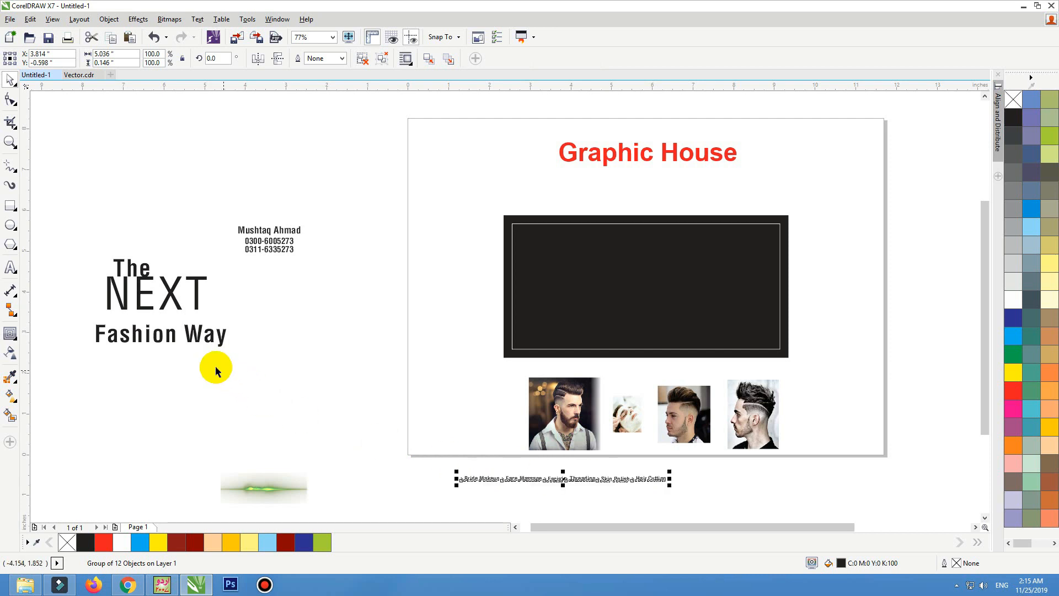
click(208, 334)
shift+click(193, 307)
shift+click(131, 268)
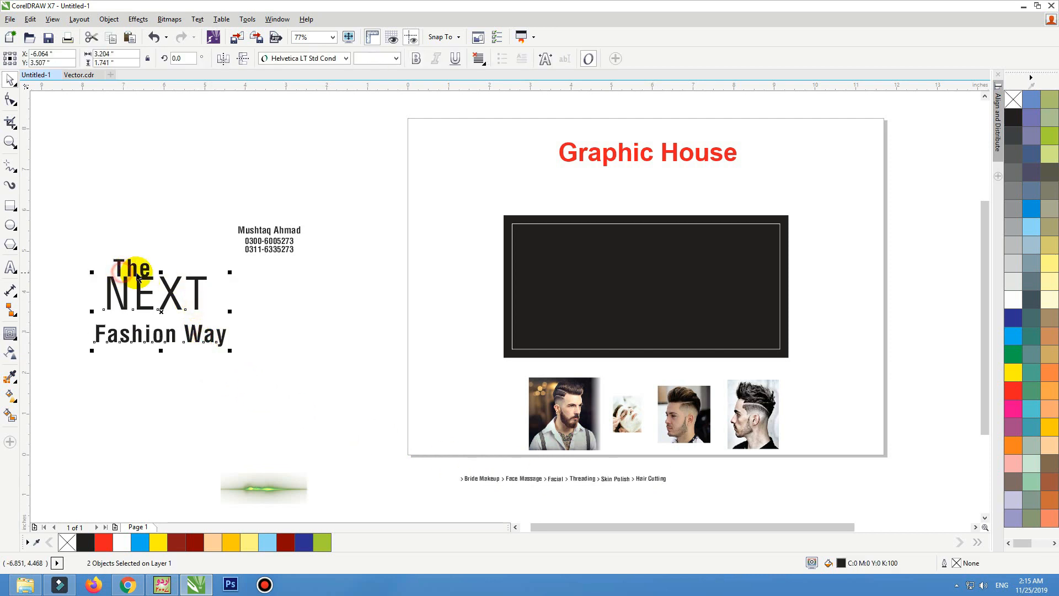
drag(130, 268, 402, 282)
Move the contact name and phone number texts above the black rectangle's upper-right corner.
click(280, 248)
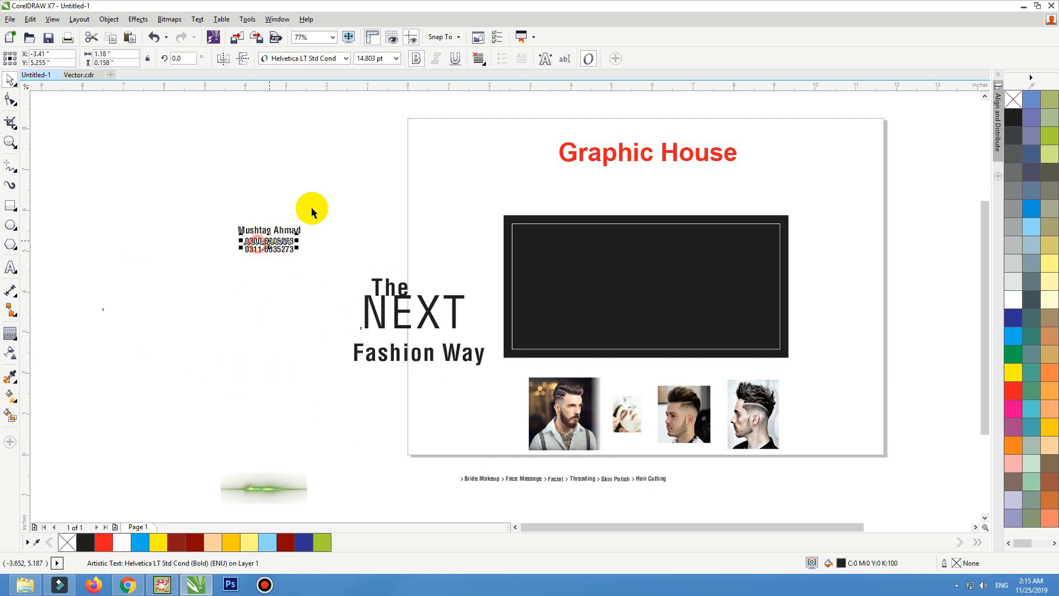
drag(319, 210, 780, 206)
shift+click(270, 249)
drag(864, 156, 278, 489)
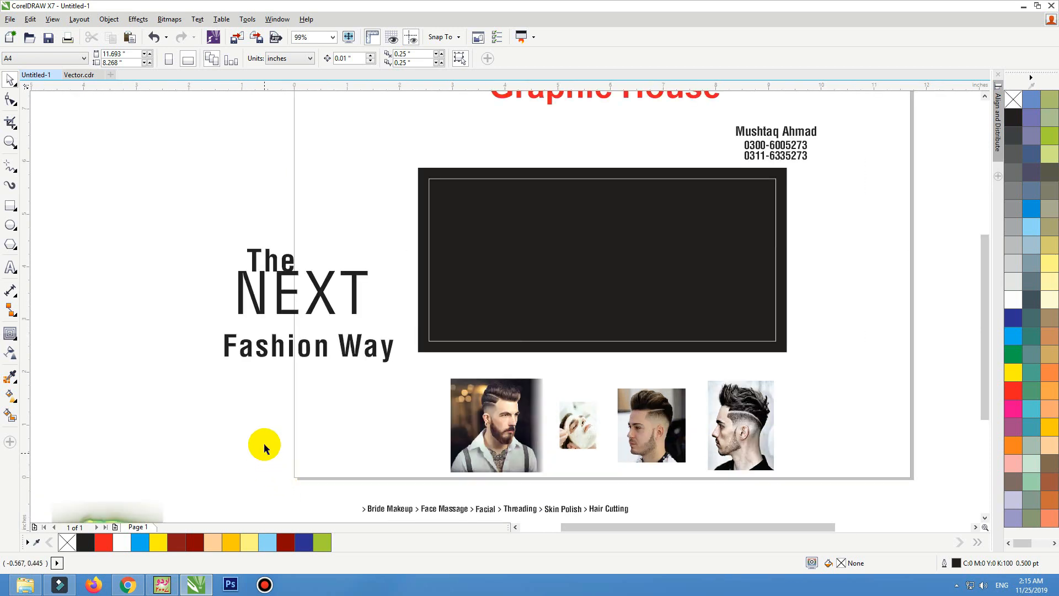
click(670, 93)
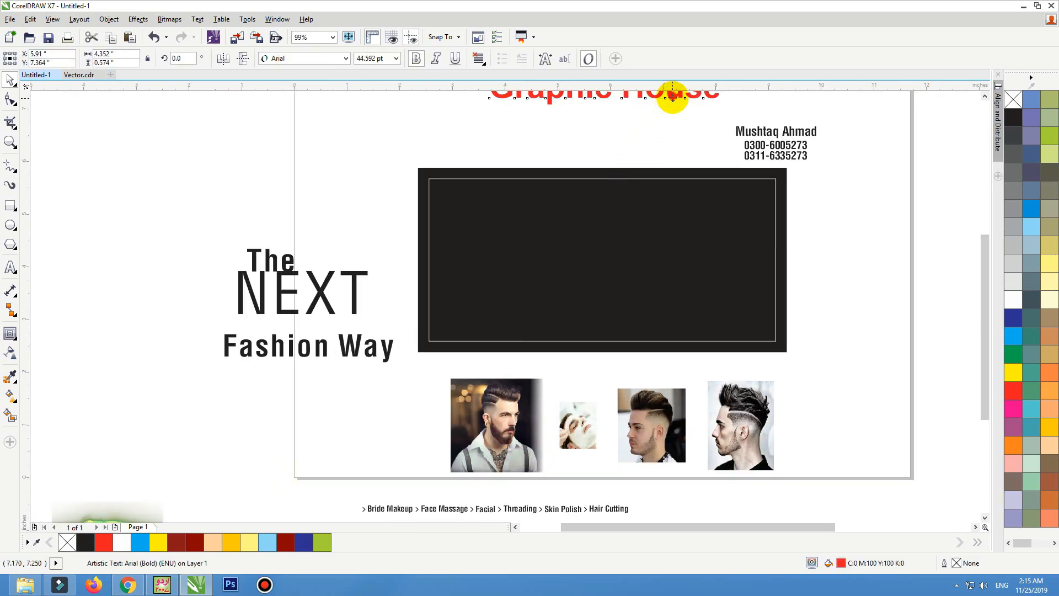
click(390, 132)
scroll(389, 128, down, 1)
key(F2)
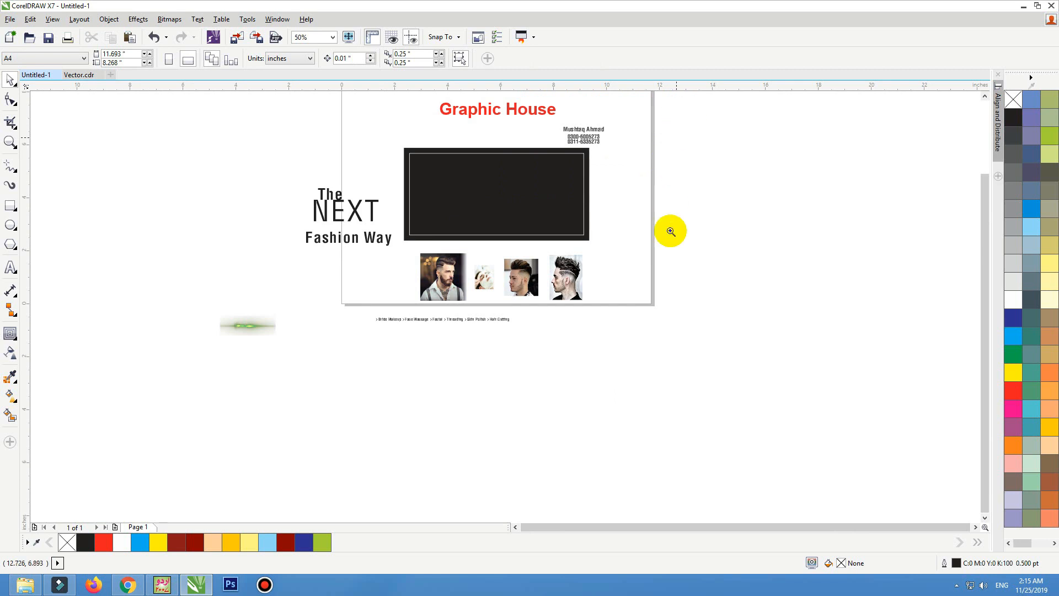
drag(678, 346, 237, 78)
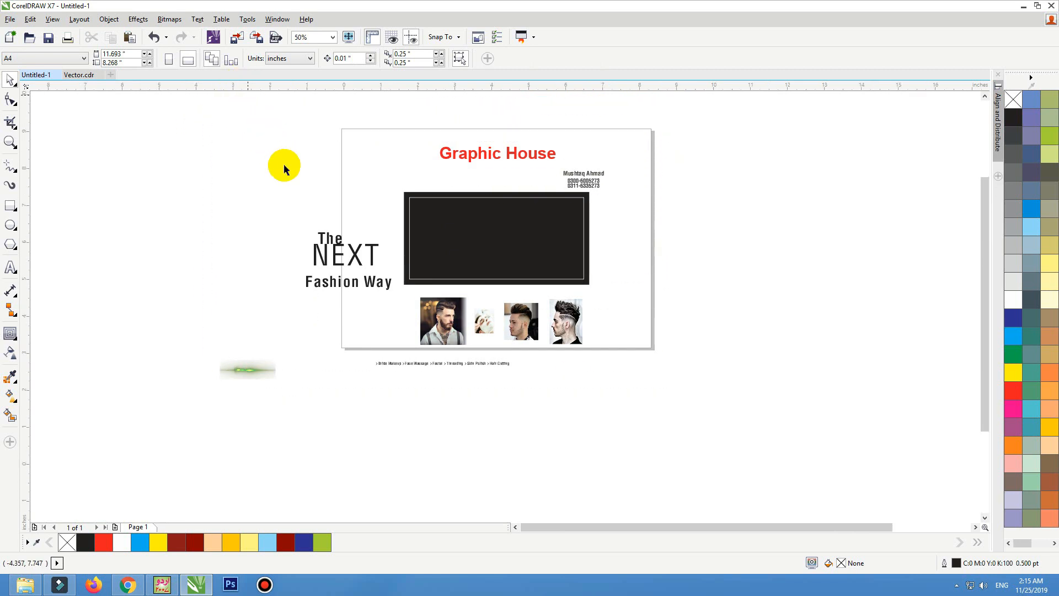
drag(498, 432, 490, 432)
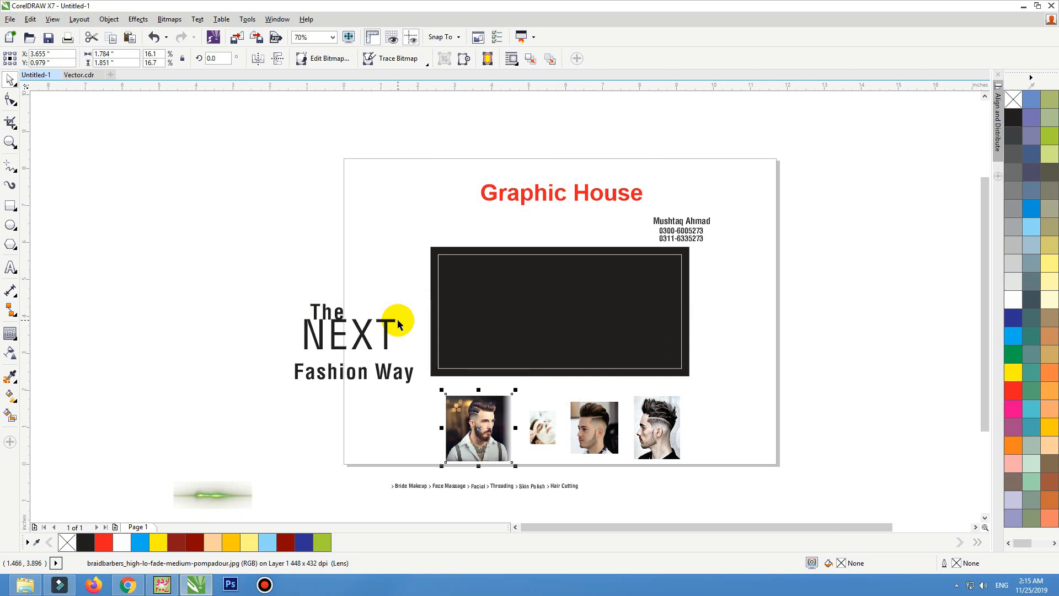
key(Escape)
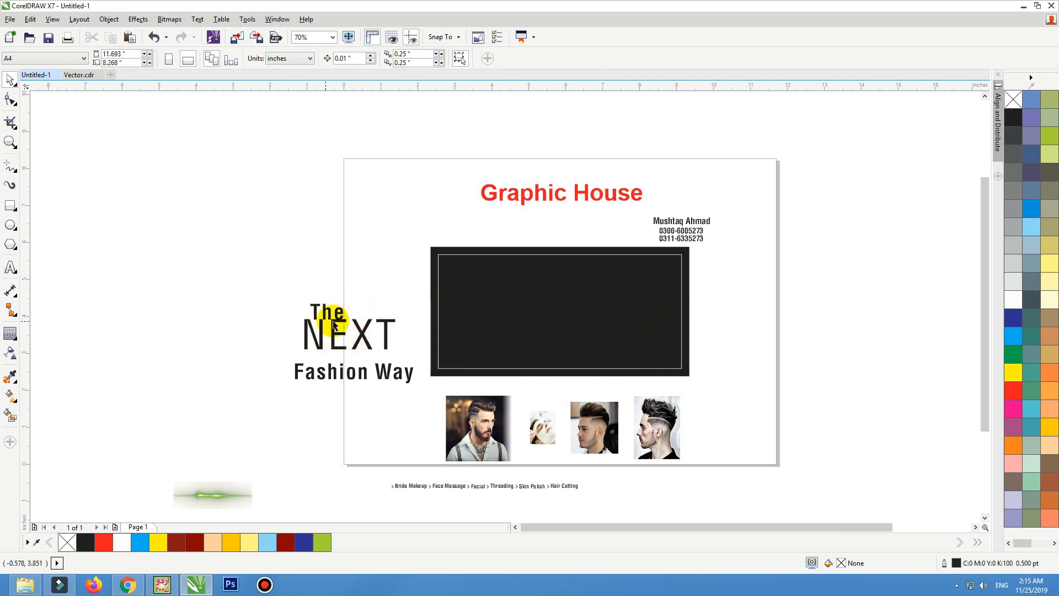
Change the font of the "NEXT" text to KabarettD.
click(334, 326)
click(288, 59)
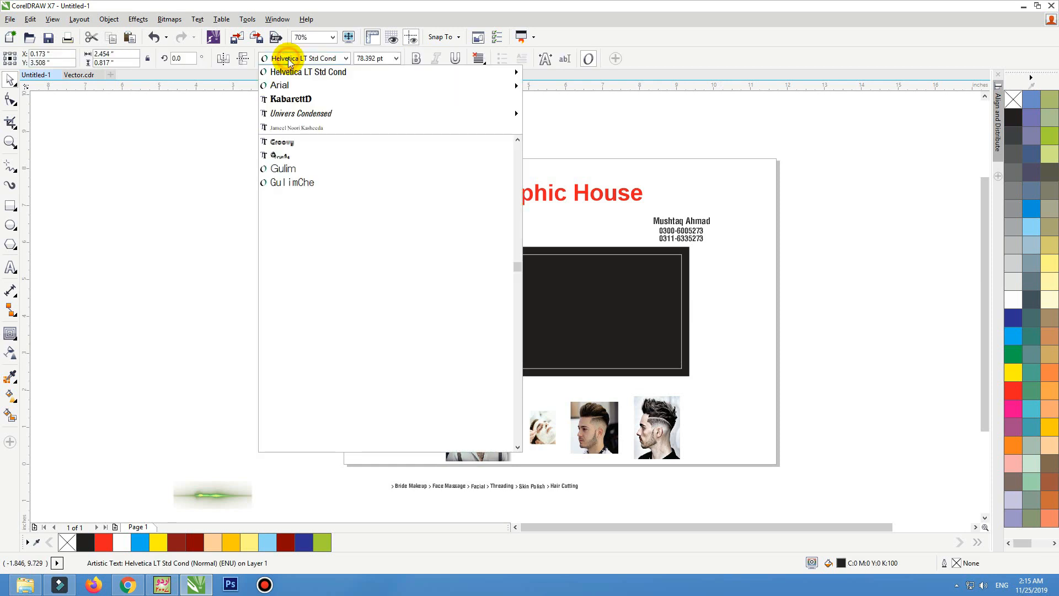
click(285, 99)
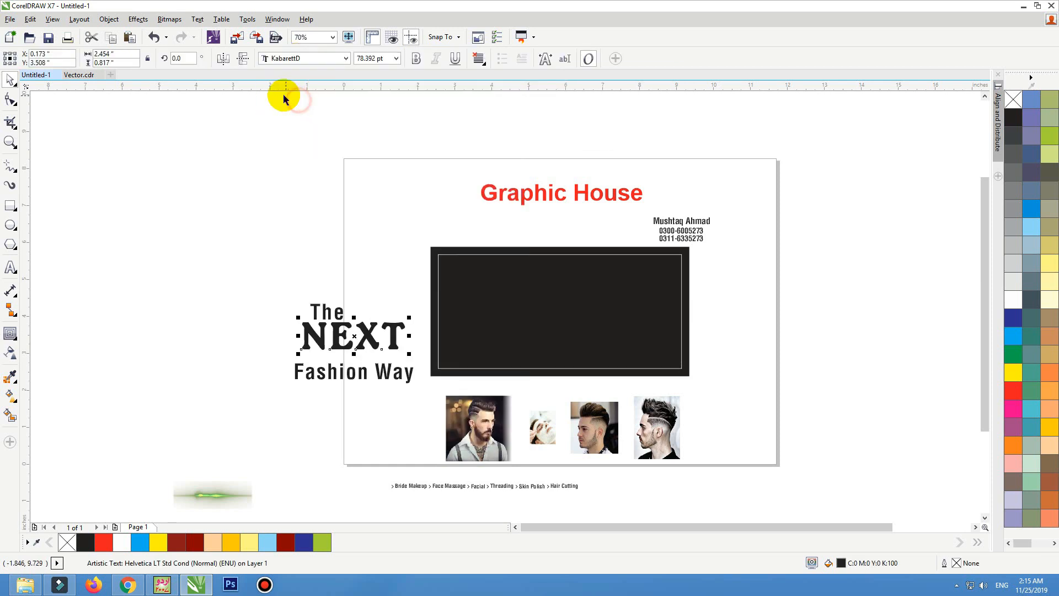
Move the "NEXT" text into the left half of the black rectangle and fill it with white.
key(F2)
drag(268, 204, 743, 413)
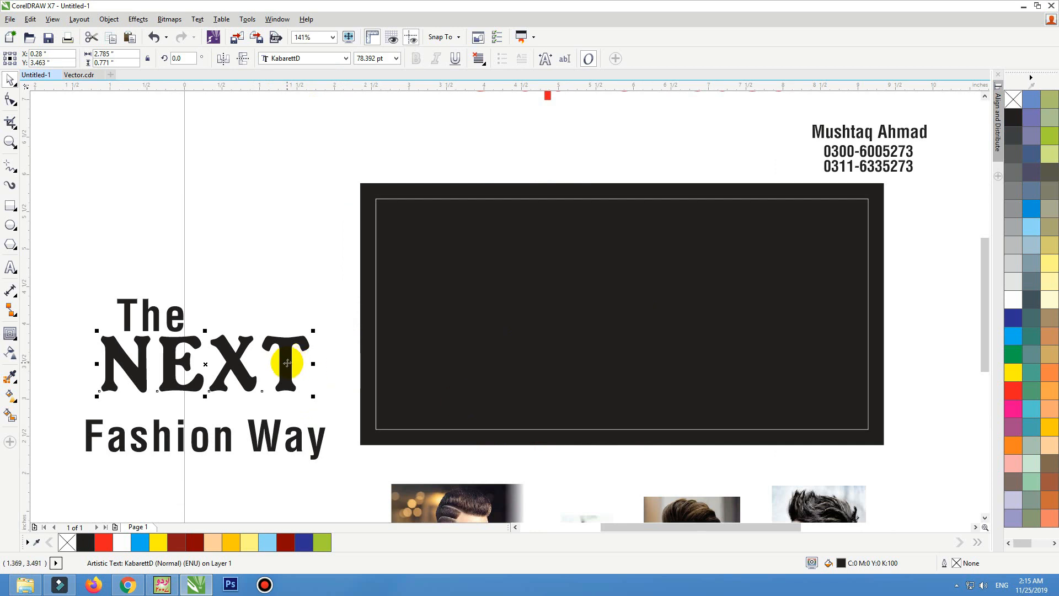
drag(287, 363, 587, 300)
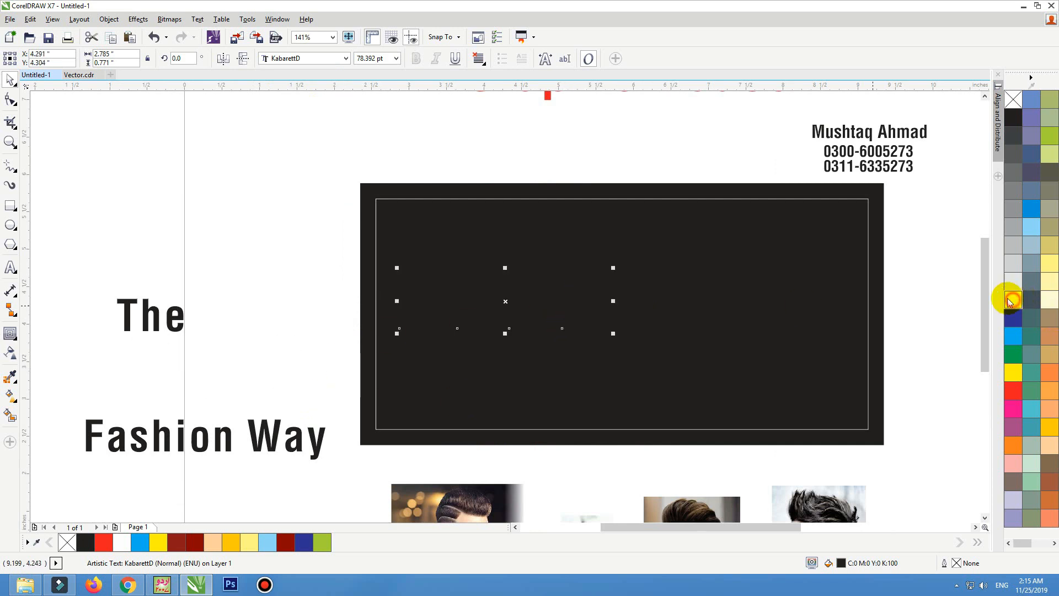
click(1013, 300)
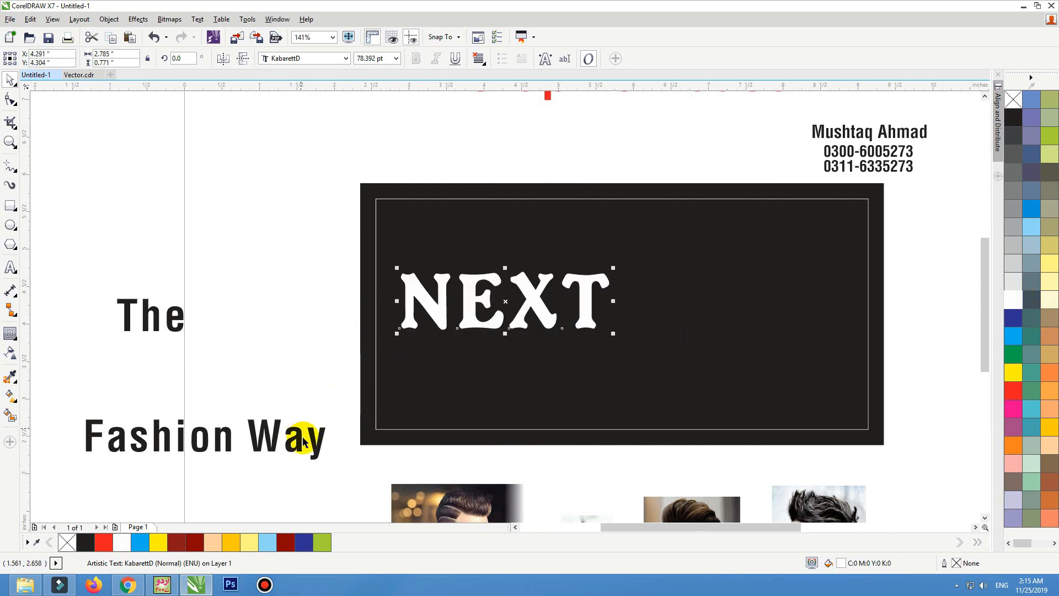
Move the "Fashion Way" text beneath "NEXT" inside the black rectangle and recolor it from white to lime green.
drag(314, 434, 640, 373)
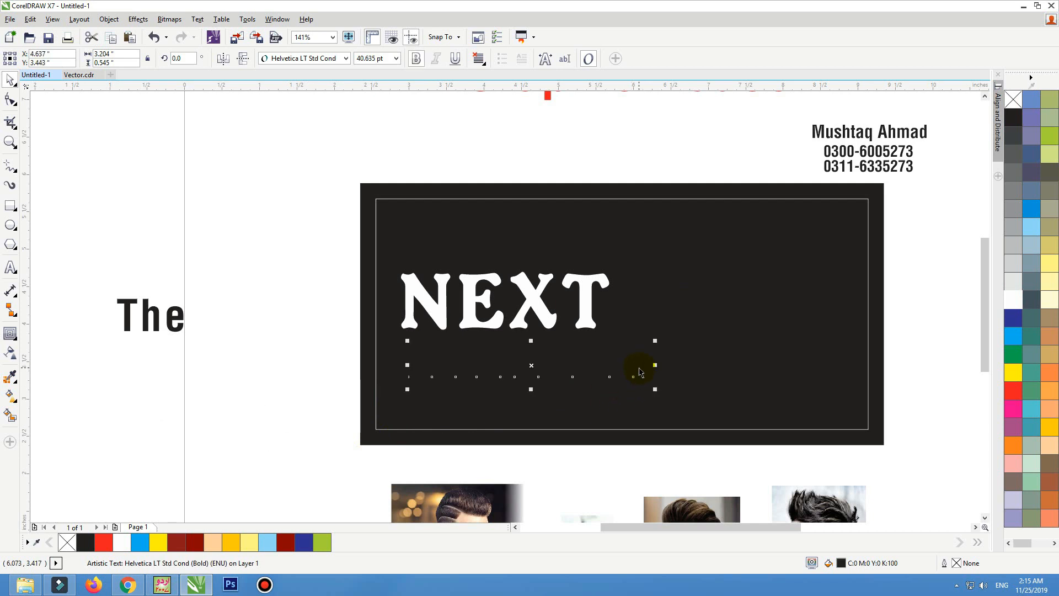
click(1013, 300)
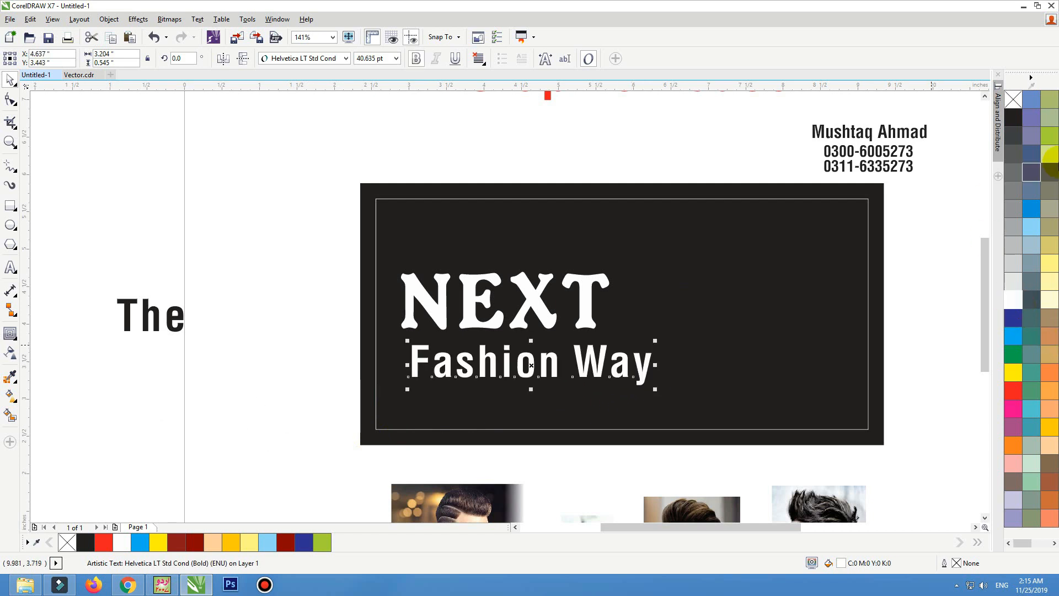
click(1051, 141)
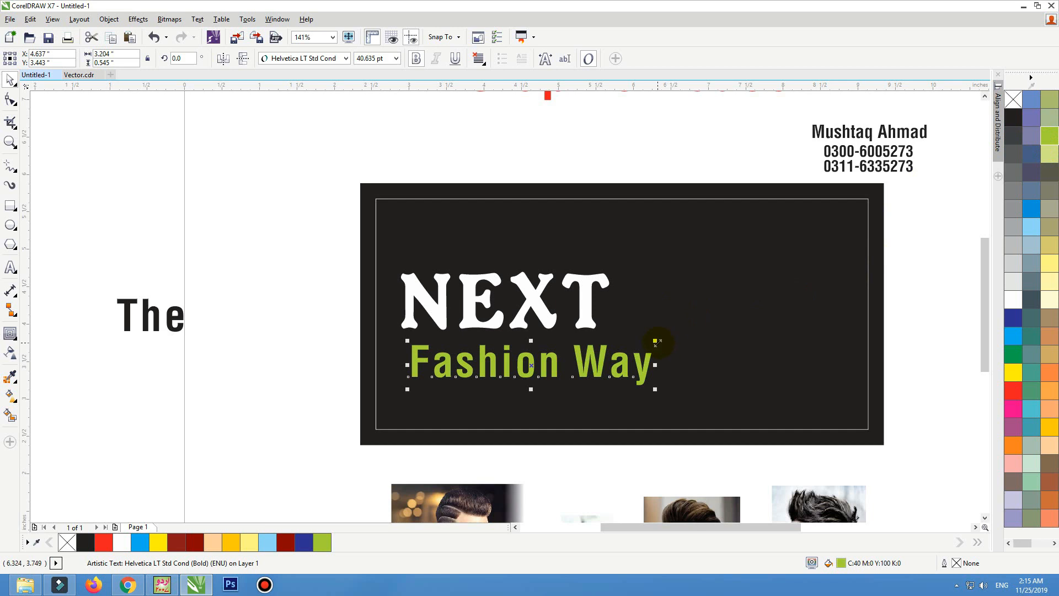
Scale the "Fashion Way" text down to about 27.5 pt and fill it with yellow.
drag(655, 341, 577, 352)
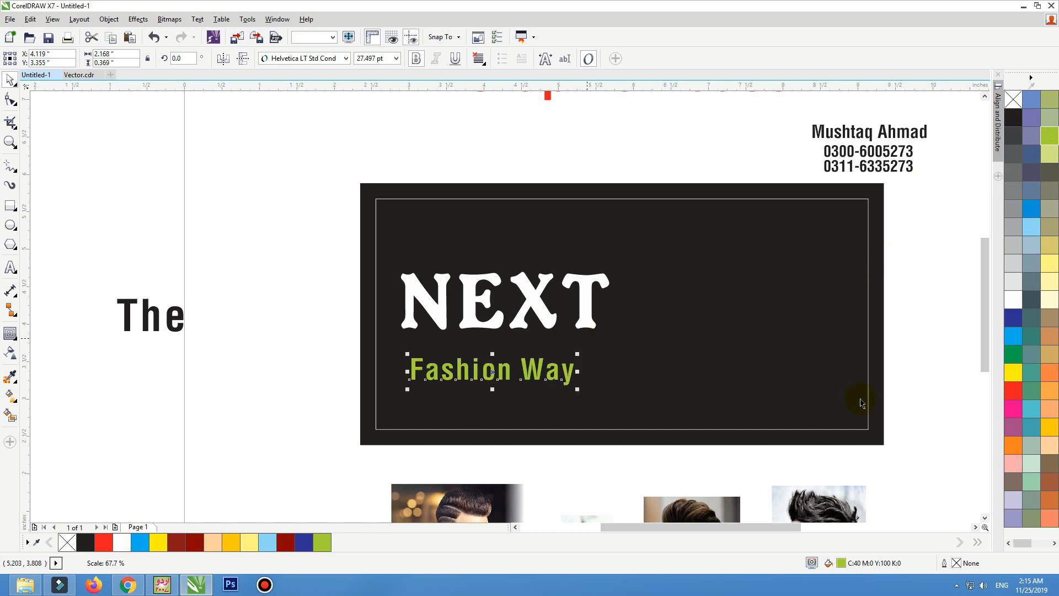
click(1013, 373)
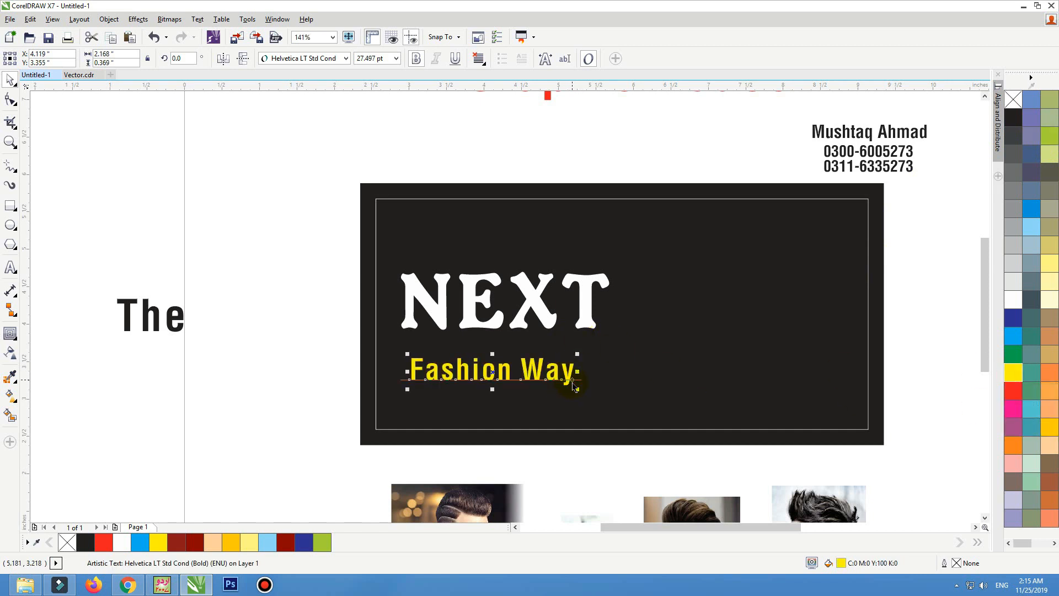
Undo the yellow fill on the "Fashion Way" text and move it up directly beneath "NEXT".
key(ctrl+z)
drag(531, 377, 540, 351)
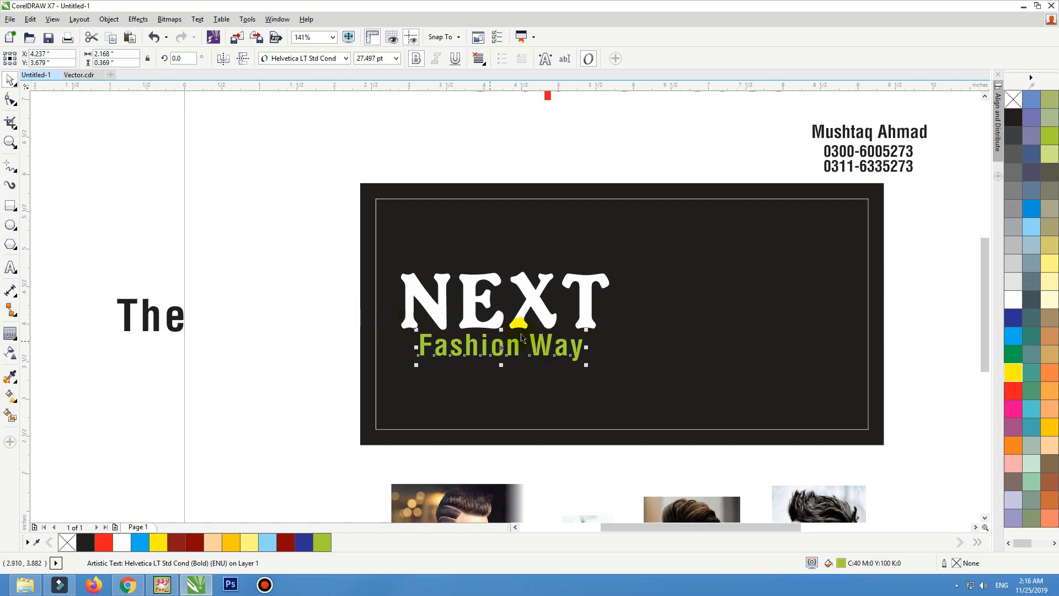
Move the services list into the lower edge area of the black card and fill it with white.
scroll(546, 304, down, 3)
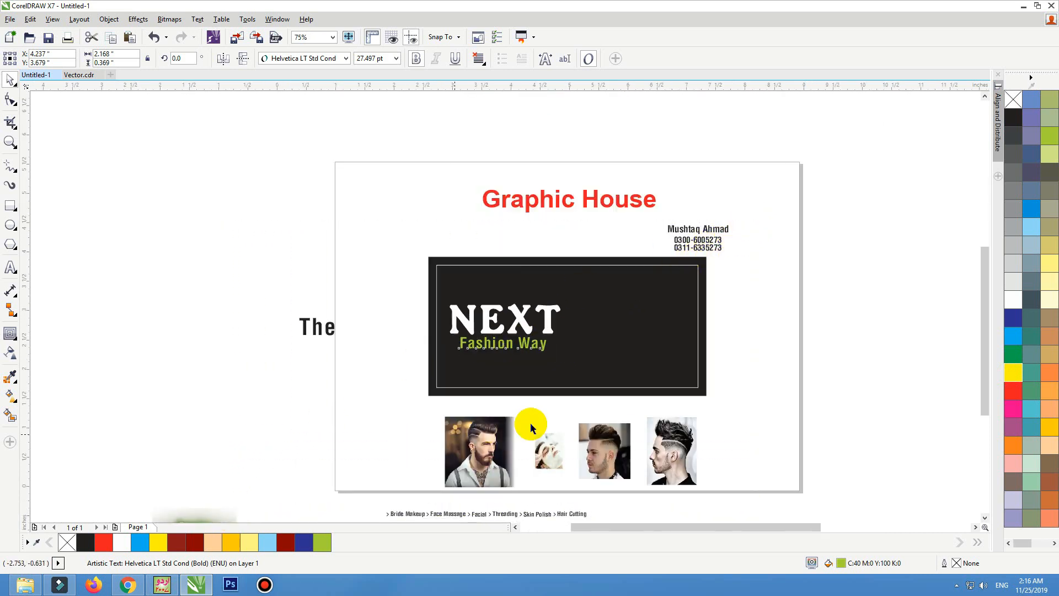
scroll(484, 515, up, 2)
drag(493, 523, 571, 334)
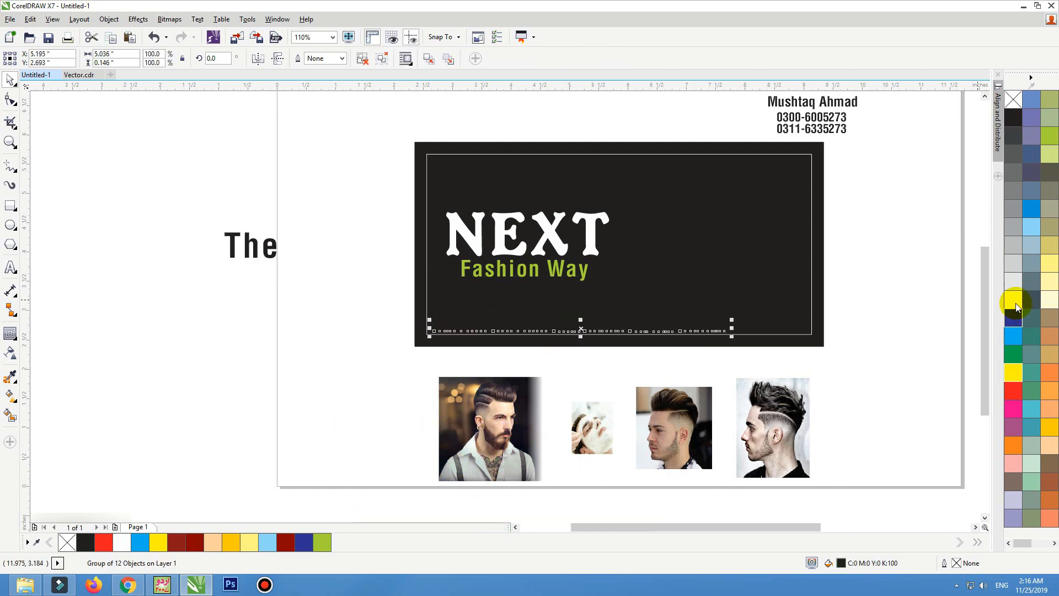
click(1013, 300)
Move the "The" text onto the card just above the start of "NEXT" and fill it with white.
scroll(217, 267, down, 2)
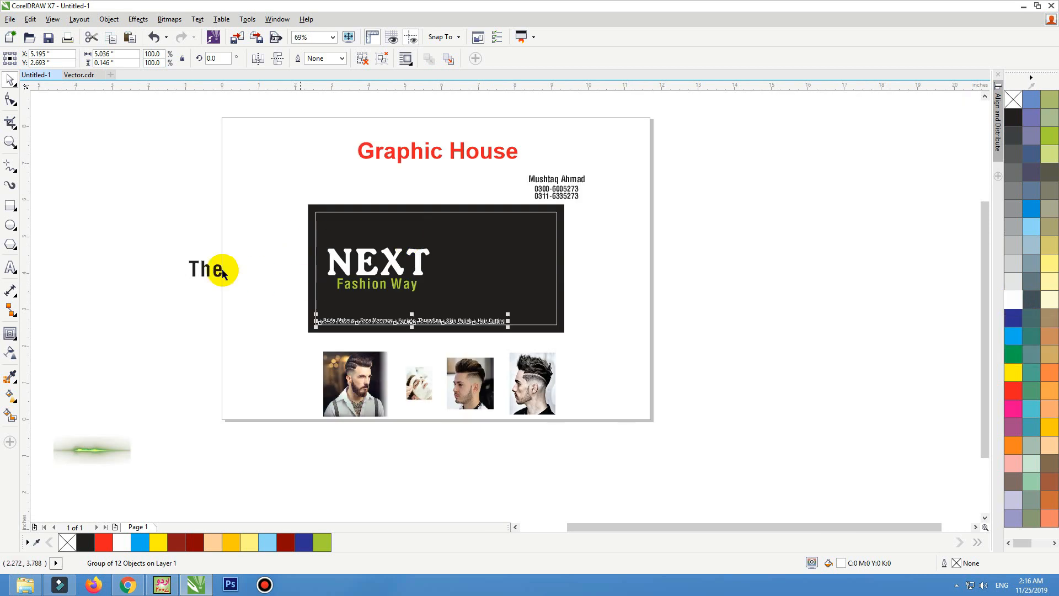
drag(215, 269, 298, 235)
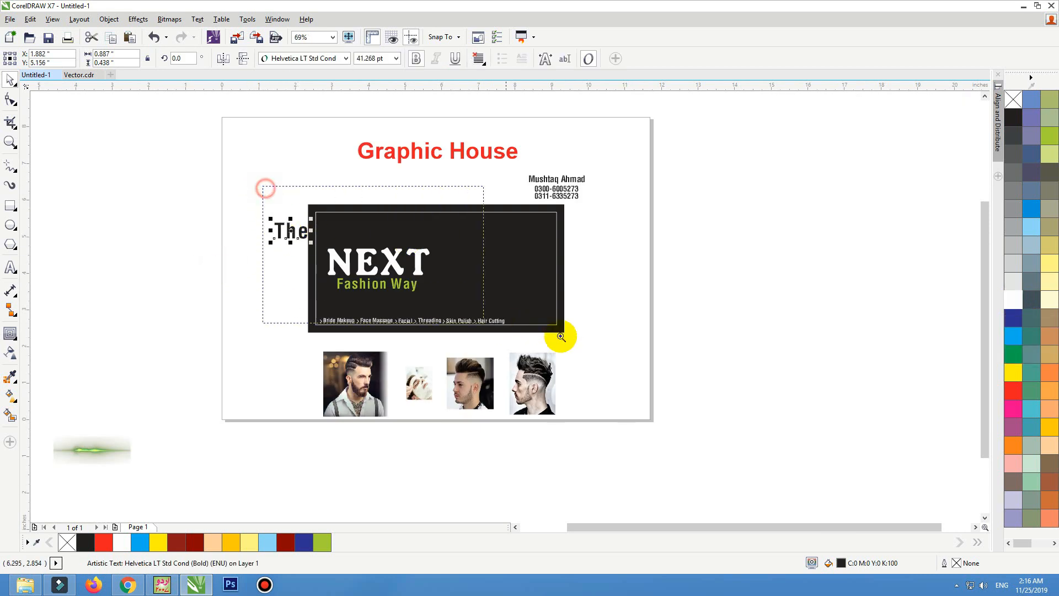
scroll(381, 243, up, 3)
drag(287, 232, 343, 237)
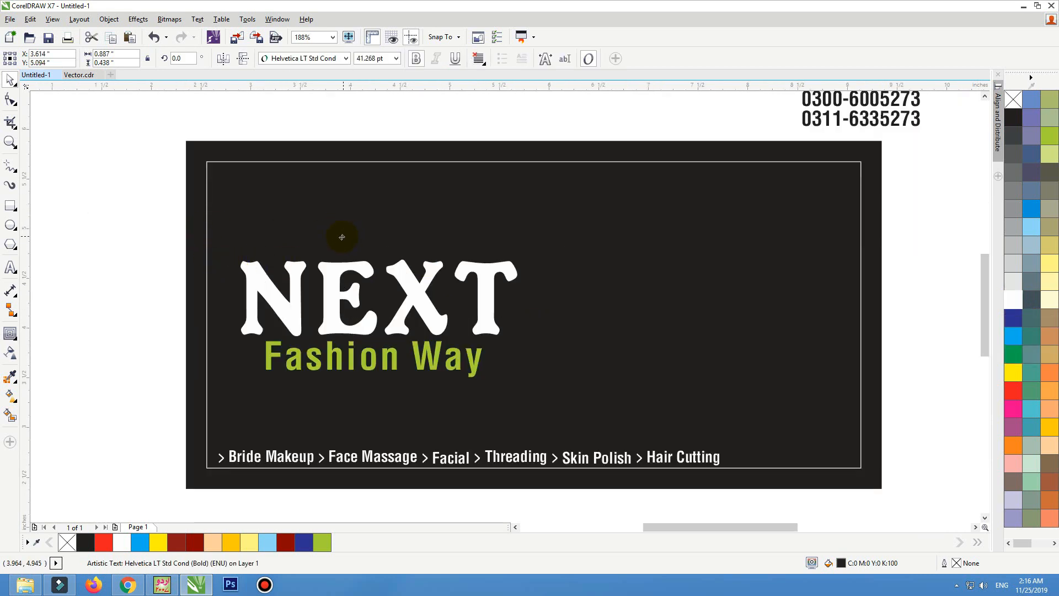
click(1011, 302)
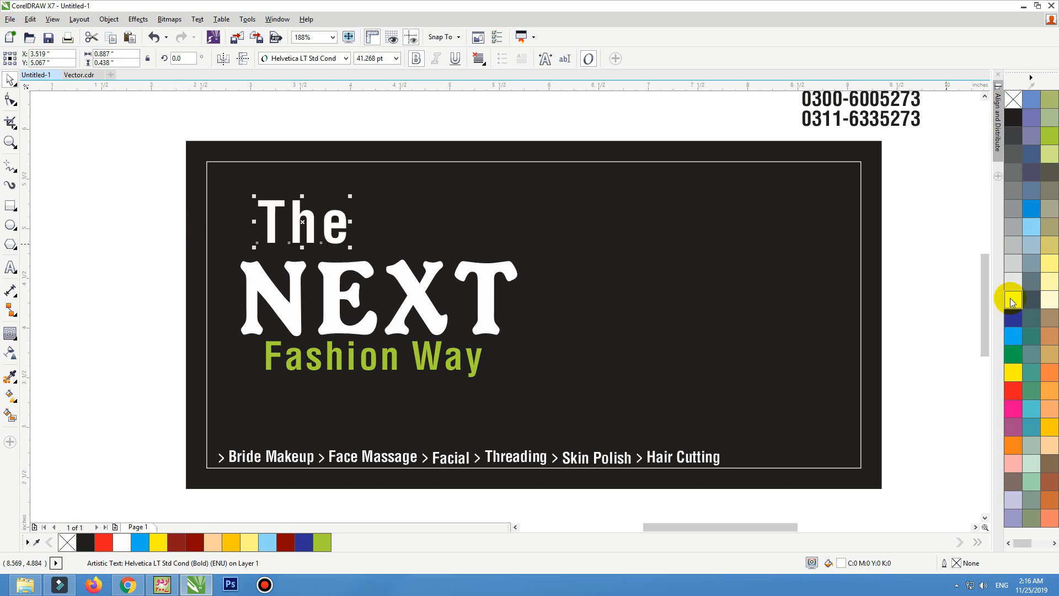
drag(342, 225, 315, 233)
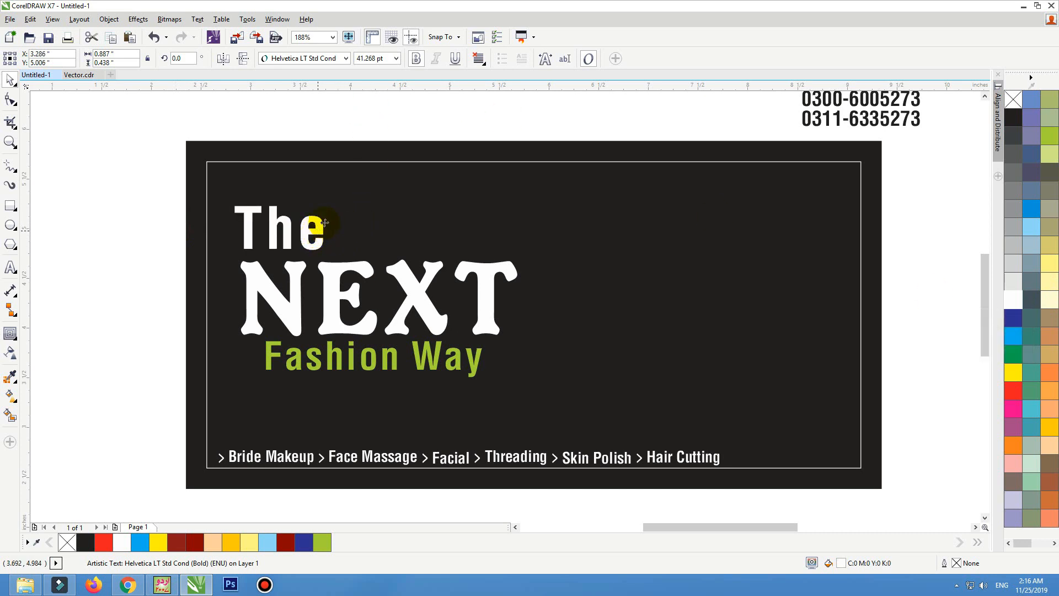
scroll(524, 391, down, 3)
click(556, 192)
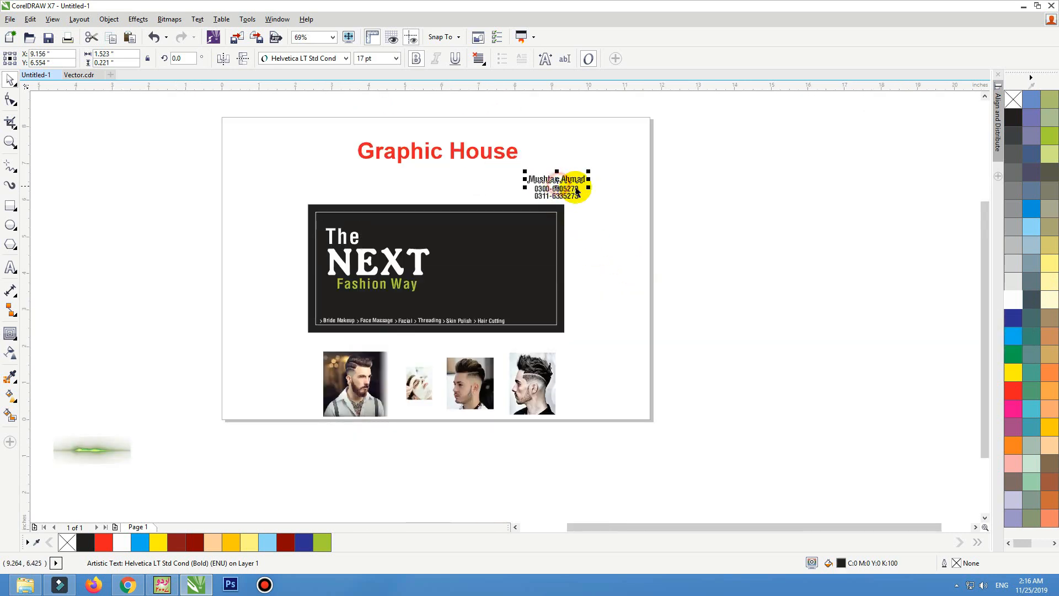
click(603, 243)
click(525, 409)
click(621, 282)
Draw a white rectangle without outline in the card's upper right area, about 1.07 × 1.33 inches.
drag(657, 172, 242, 387)
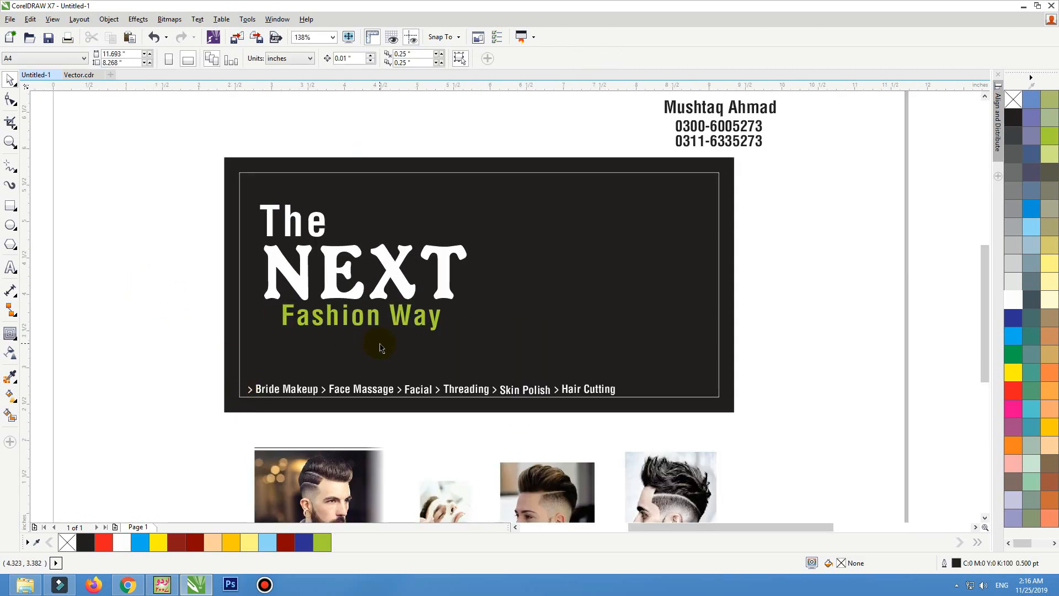
click(9, 208)
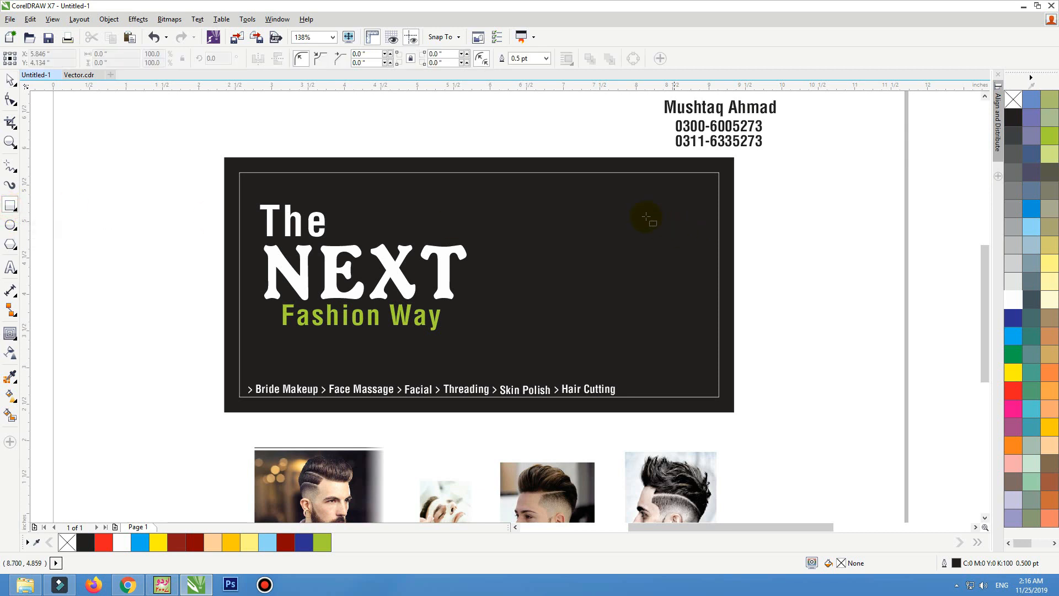
drag(616, 188, 694, 298)
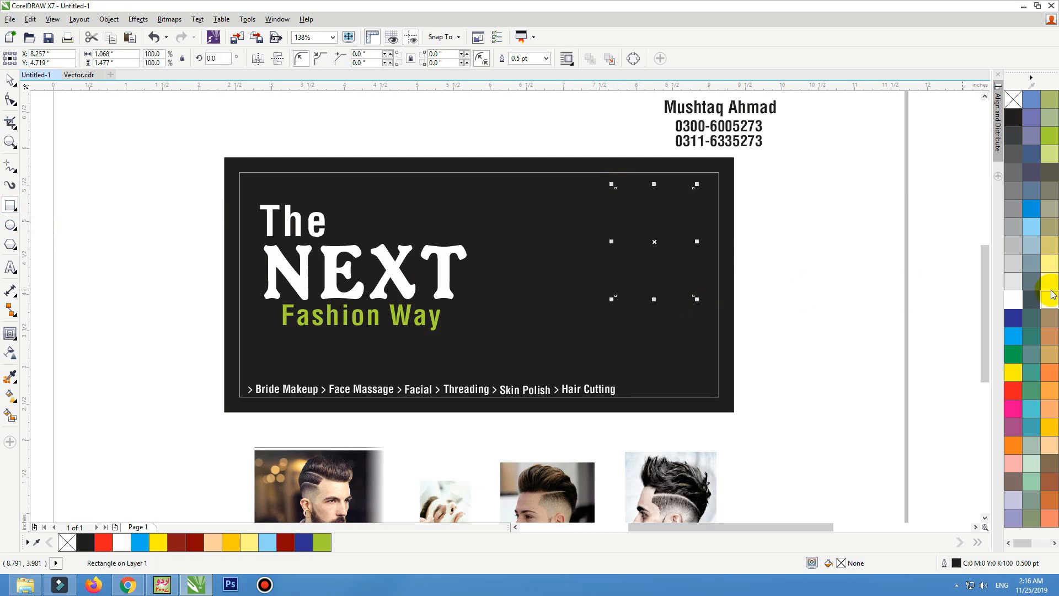
click(1014, 300)
right_click(1014, 99)
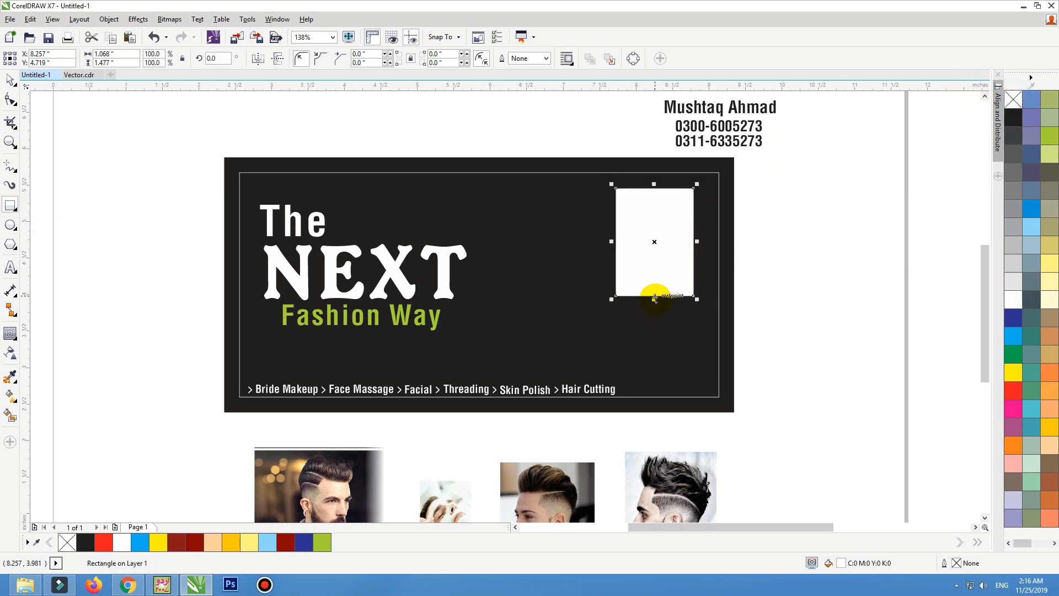
click(10, 80)
drag(654, 299, 657, 287)
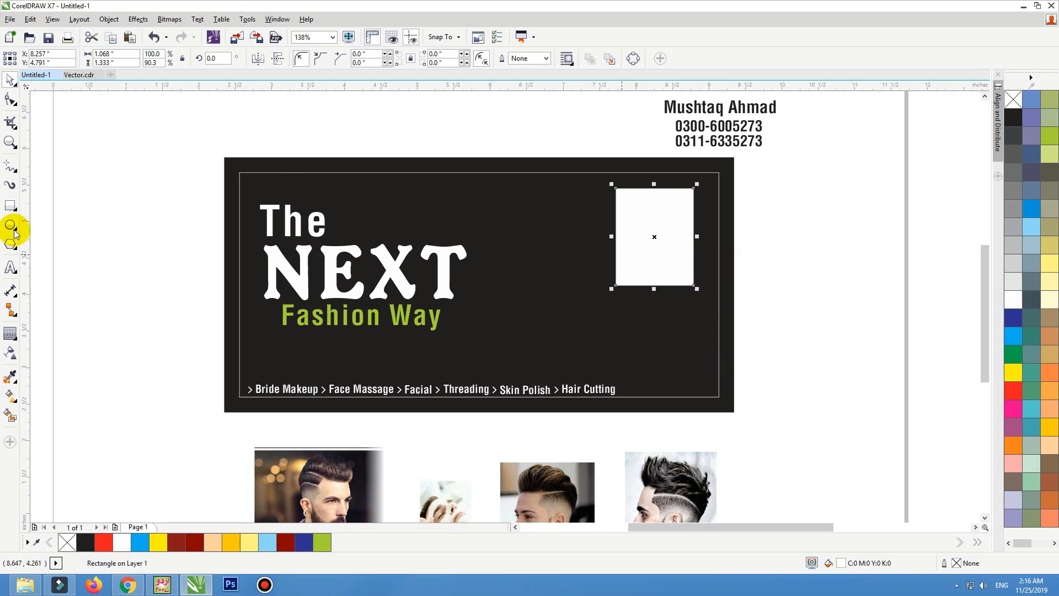
Add a black drop shadow that falls to the left of the white rectangle.
click(16, 341)
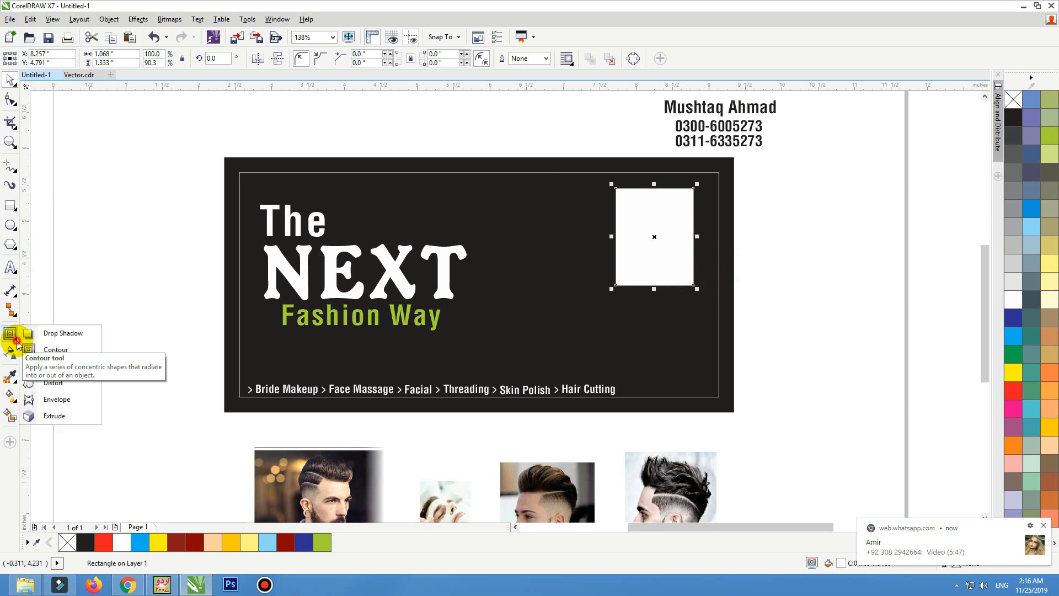
click(43, 334)
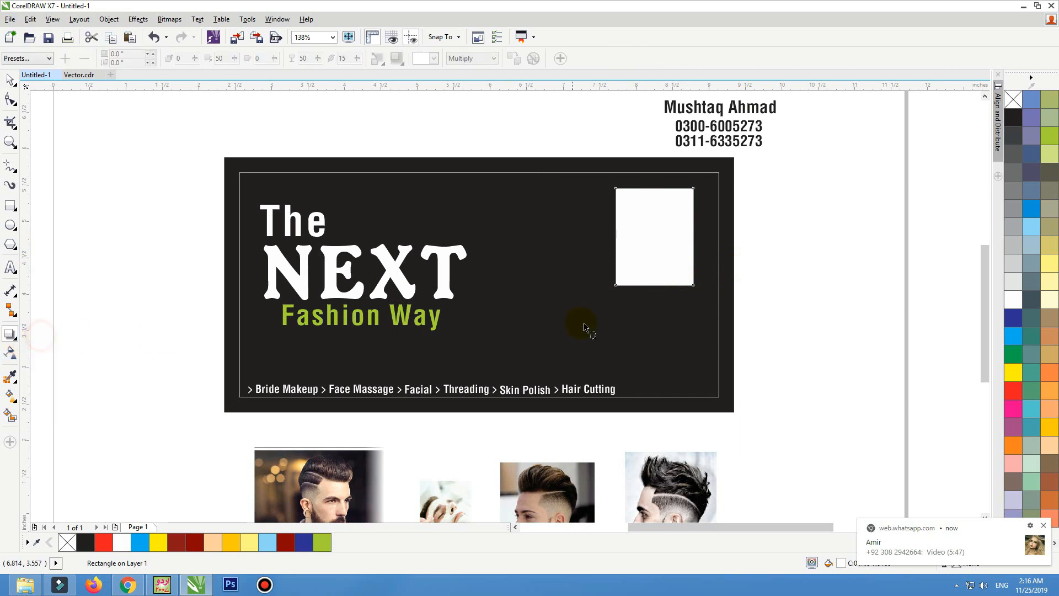
drag(648, 272, 636, 193)
key(space)
click(646, 234)
key(ctrl+z)
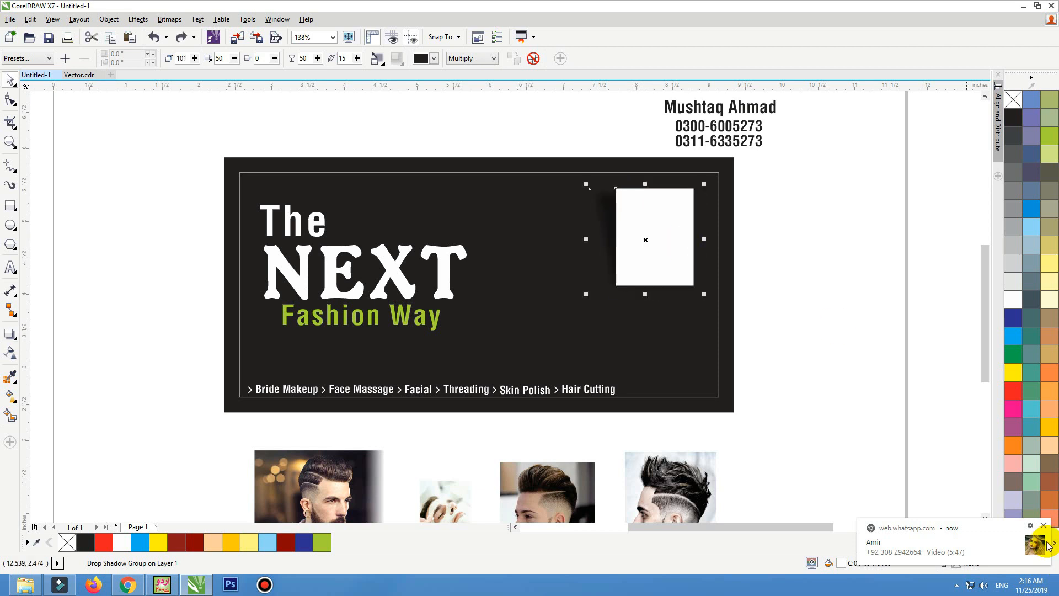
click(1044, 525)
Rotate the shadowed white rectangle slightly counterclockwise.
scroll(738, 226, down, 2)
drag(779, 218, 378, 387)
scroll(750, 229, down, 1)
key(F2)
drag(871, 148, 411, 426)
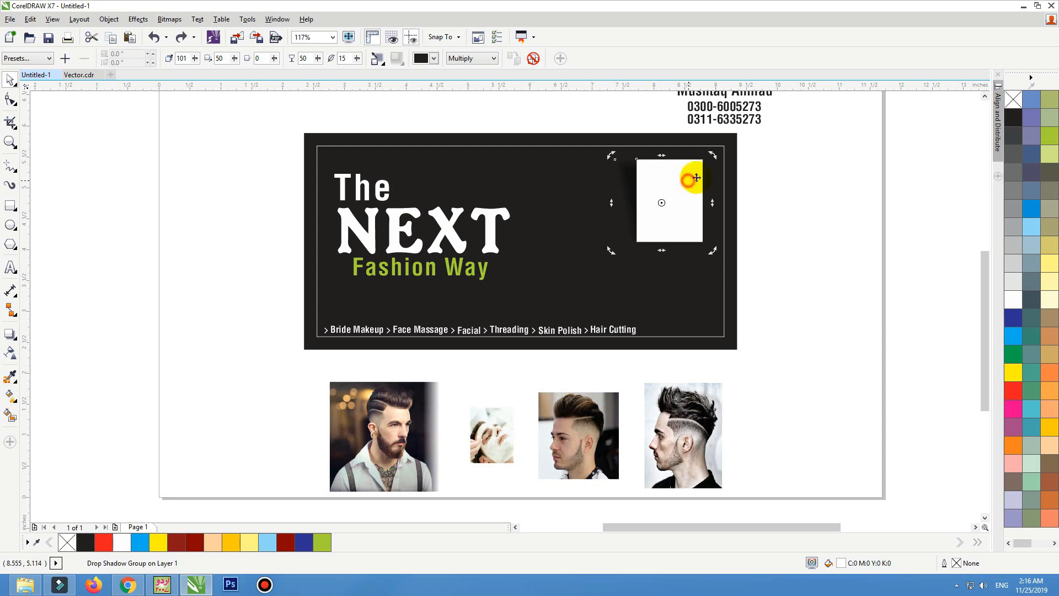
drag(716, 157, 714, 152)
click(680, 183)
Place two copies of the rectangle below it, the right one tilted clockwise and the left one slightly counterclockwise.
drag(672, 188, 668, 215)
drag(641, 250, 740, 229)
drag(703, 260, 629, 249)
click(650, 223)
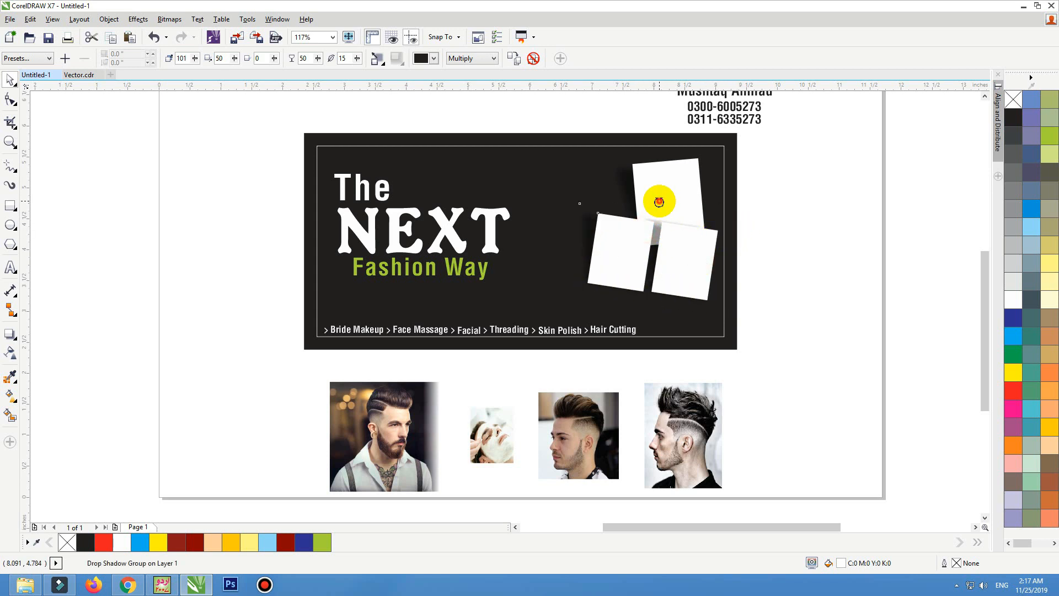
drag(660, 201, 650, 192)
Add a fourth copy of the rectangle at the bottom of the cluster and scale it down to about 0.76 × 0.92 inches.
drag(614, 239, 652, 292)
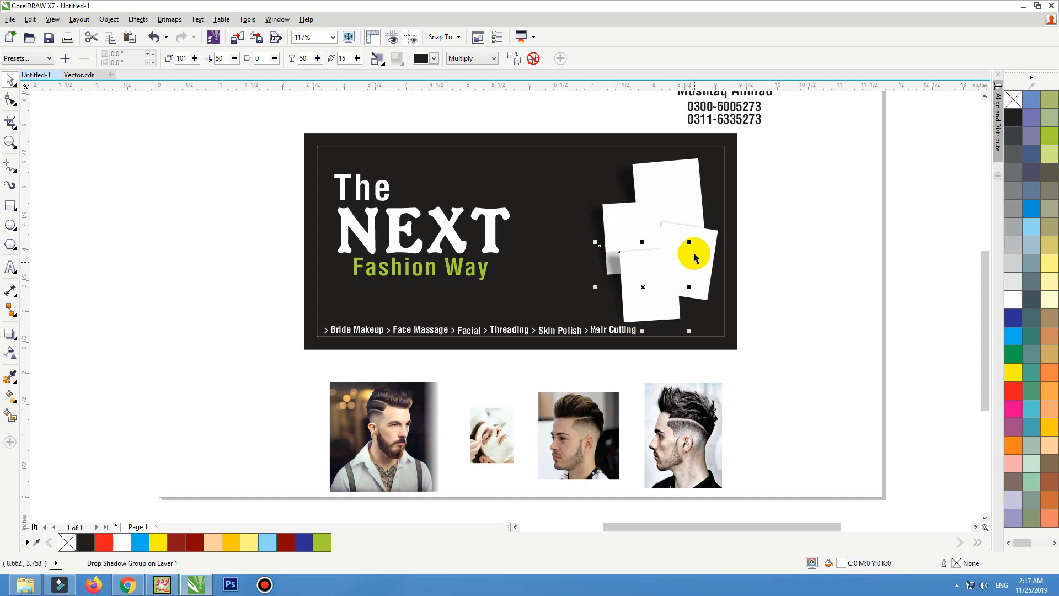
drag(690, 243, 661, 279)
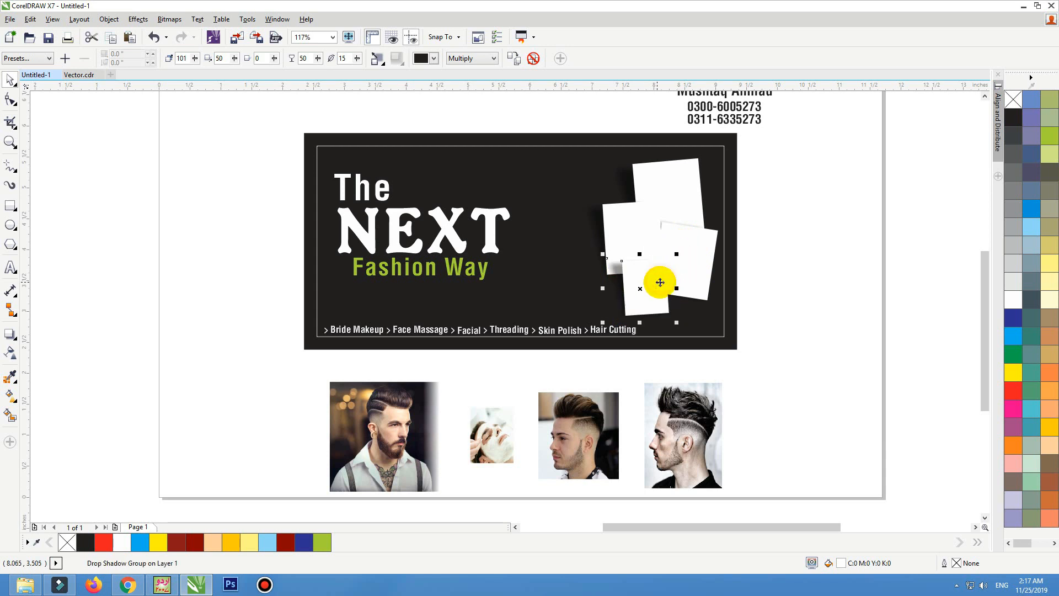
click(785, 241)
click(617, 330)
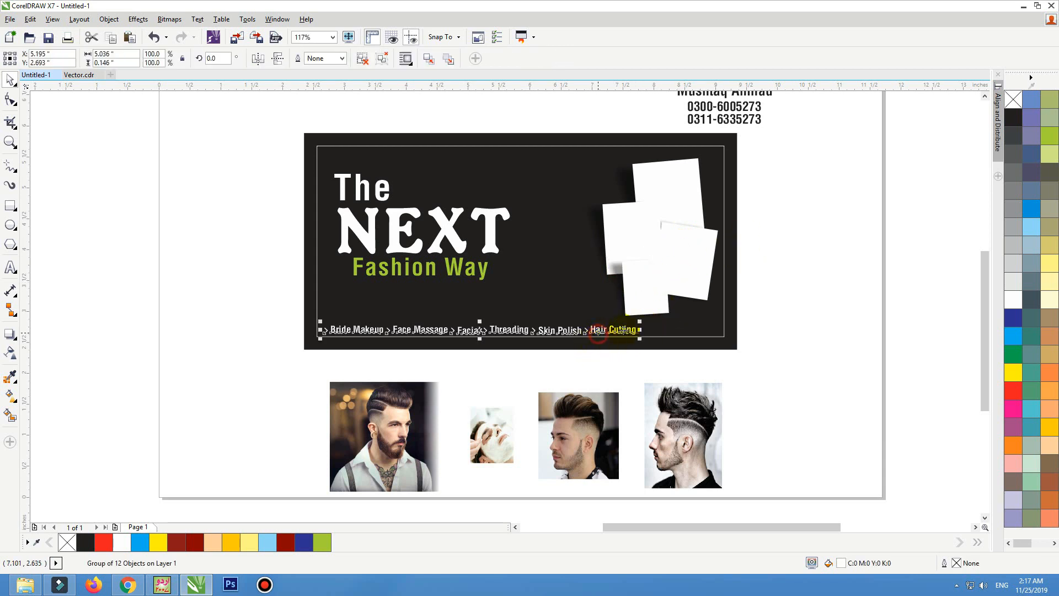
click(777, 307)
PowerClip the rightmost hairstyle photo inside the clockwise-tilted rectangle on the right of the cluster.
scroll(663, 296, down, 2)
key(F2)
drag(788, 191, 375, 437)
click(701, 380)
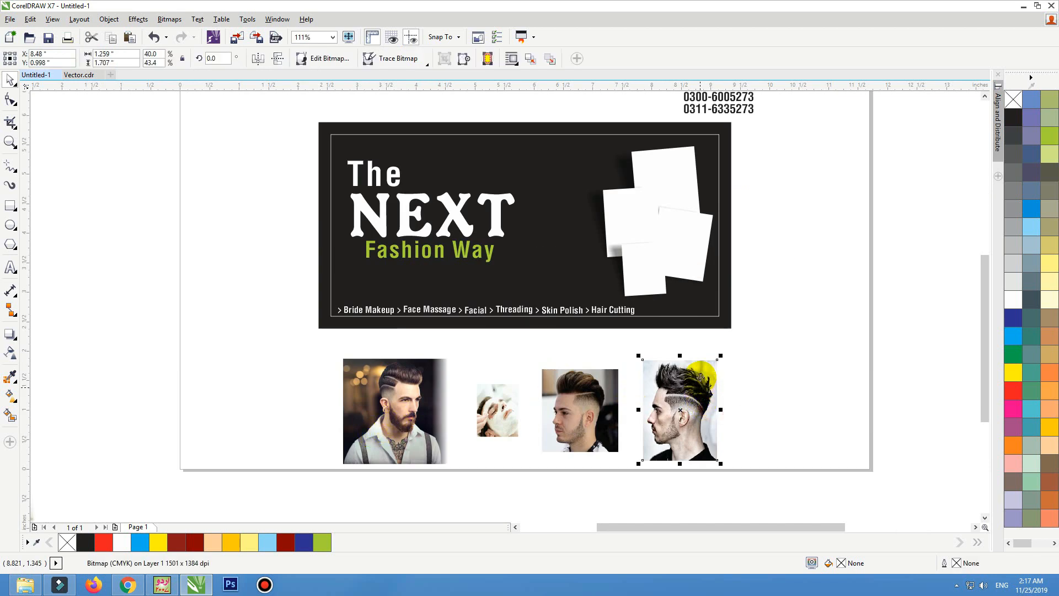
right_click(702, 374)
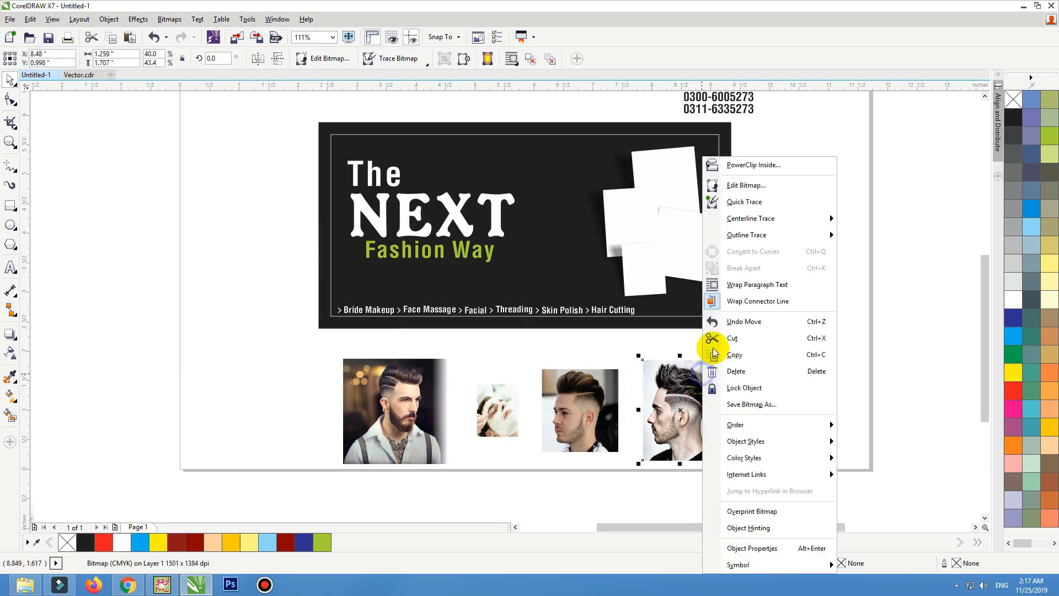
click(736, 165)
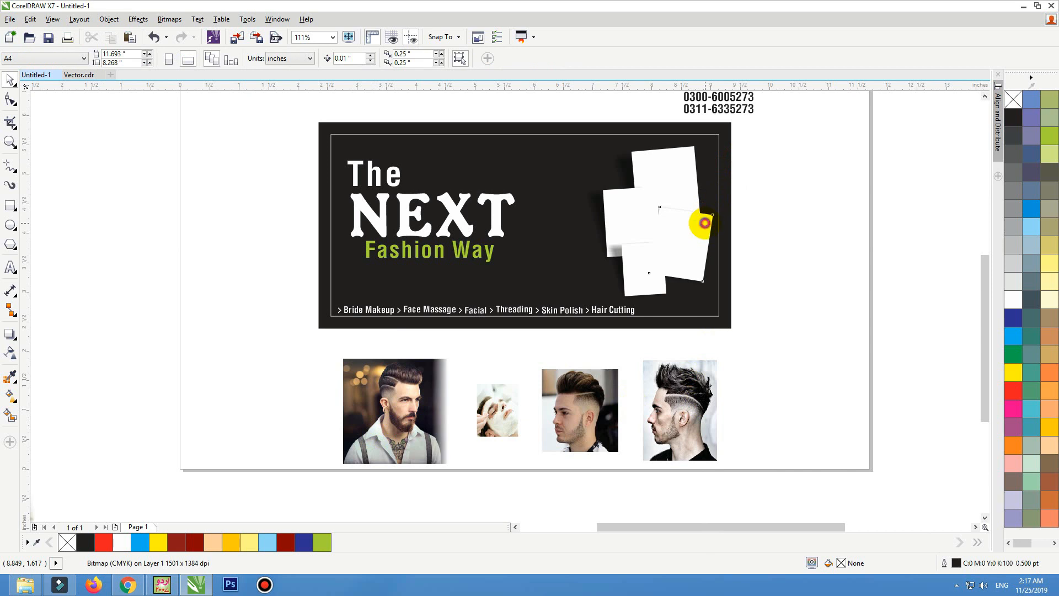
click(705, 223)
Try placing the remaining side-profile haircut photo inside the small bottom rectangle.
click(583, 392)
right_click(586, 391)
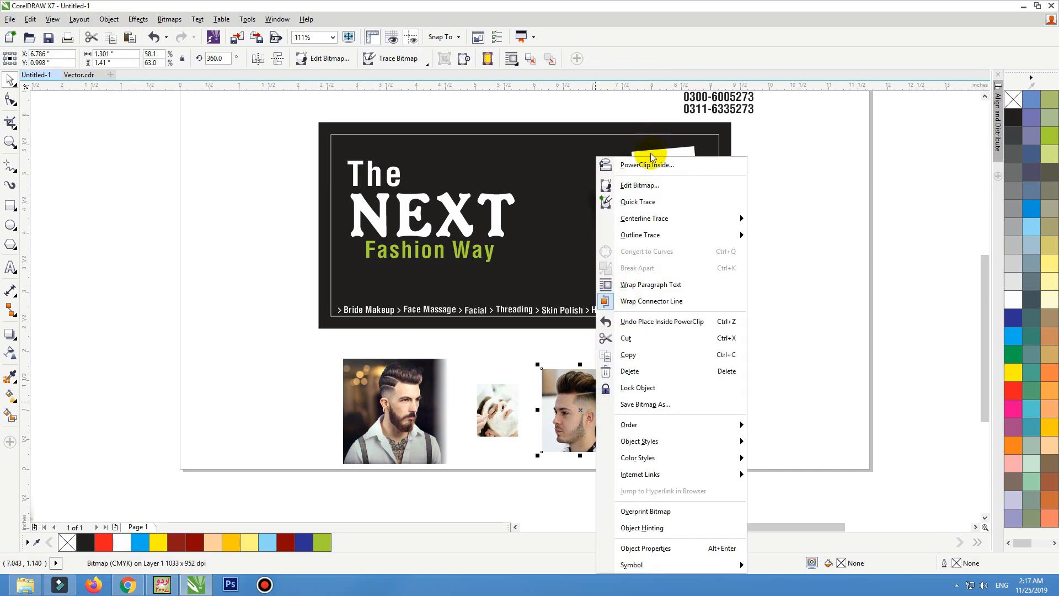
click(613, 164)
click(642, 269)
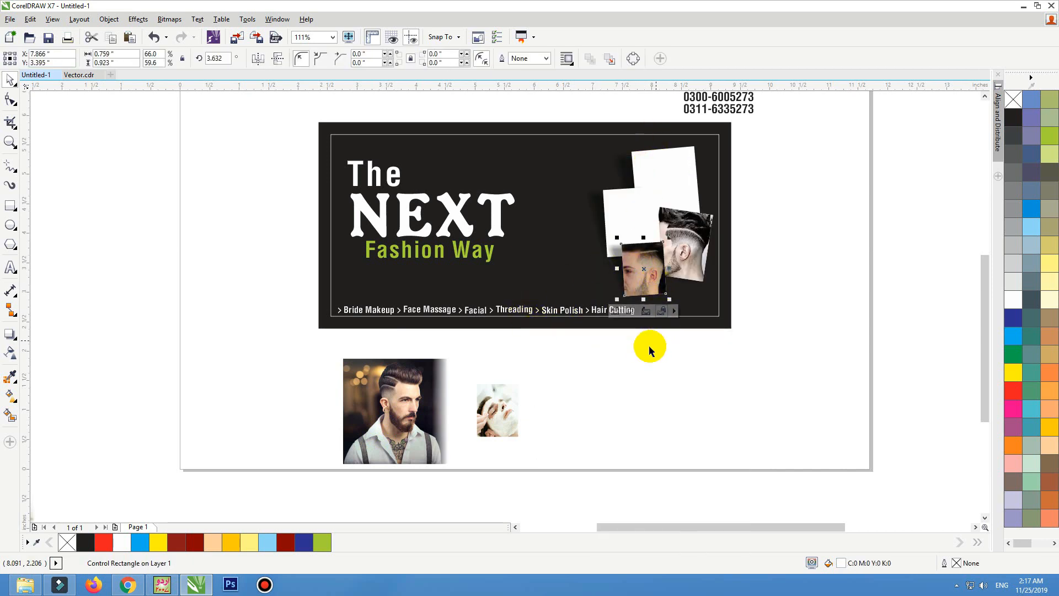
key(ctrl+z)
PowerClip the side-profile haircut photo inside the left rectangle of the cluster.
right_click(590, 369)
click(632, 166)
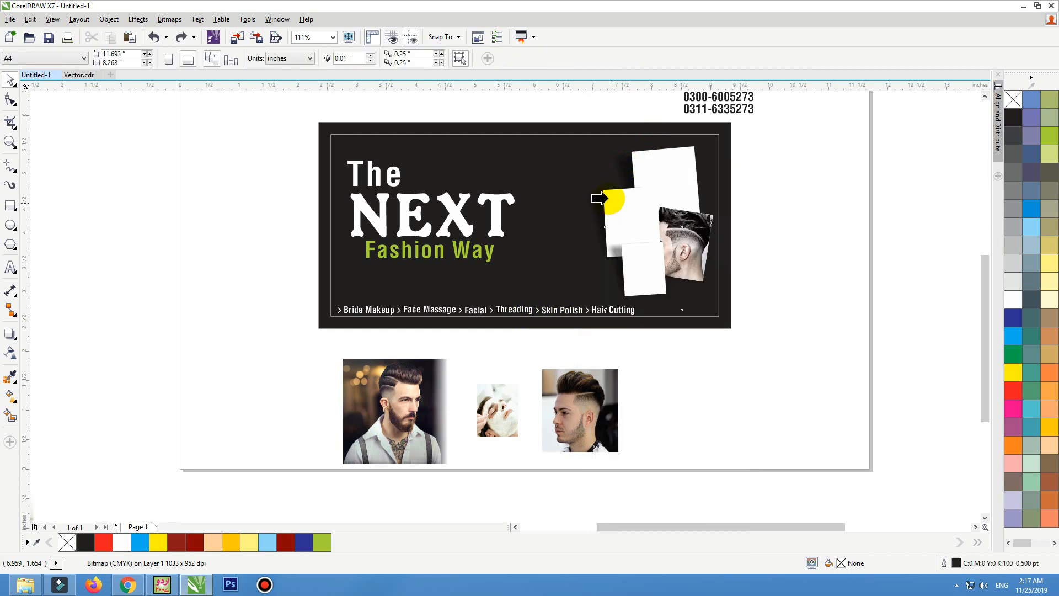
click(616, 209)
PowerClip the small facial treatment photo inside the small bottom rectangle.
click(506, 403)
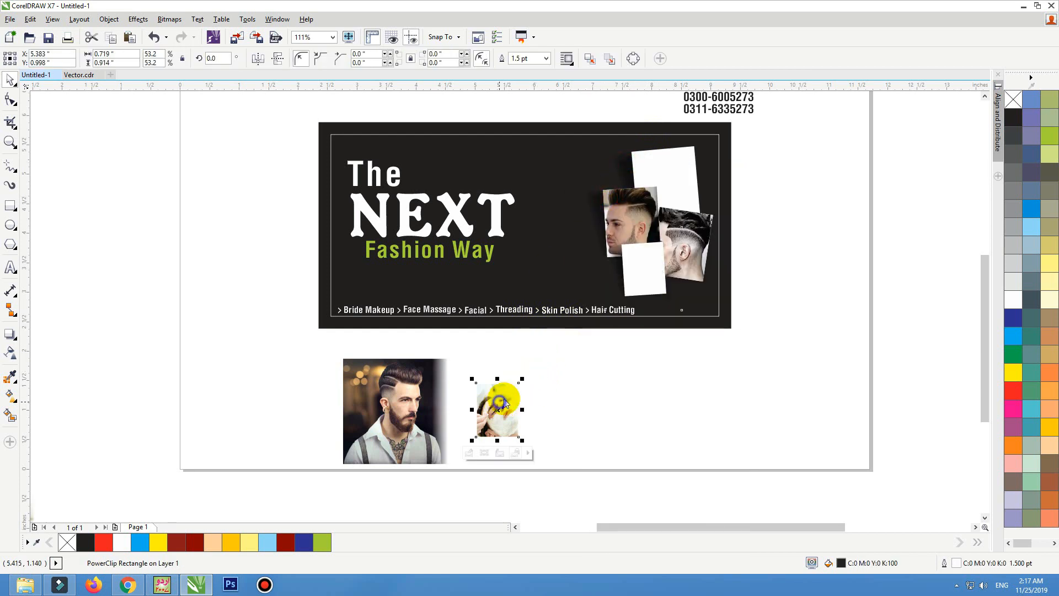
right_click(507, 404)
click(530, 132)
click(646, 259)
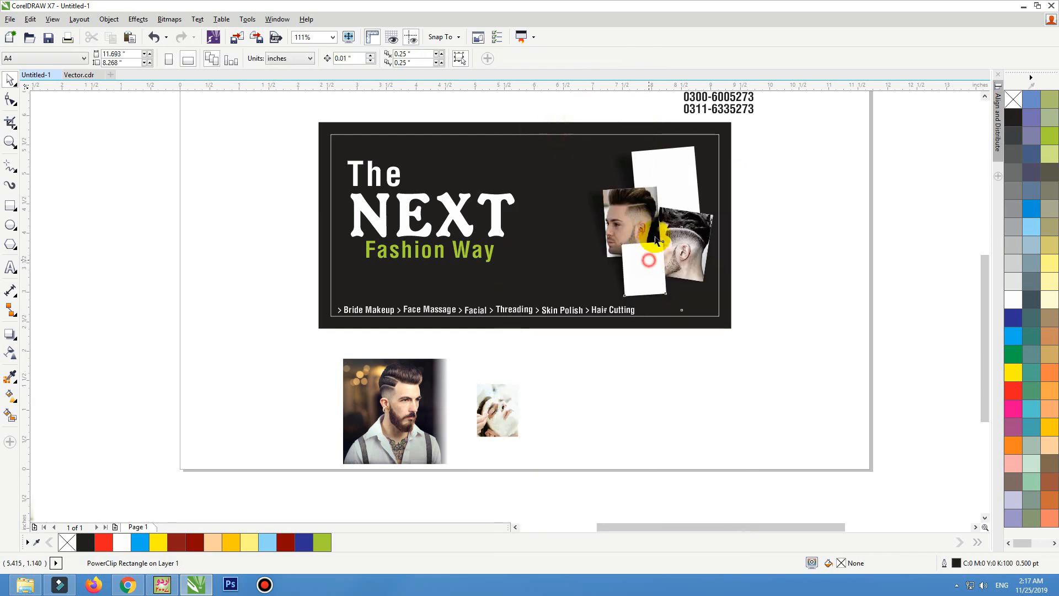
Try to PowerClip the bearded man's photo inside the empty top rectangle.
click(367, 419)
right_click(403, 406)
click(464, 172)
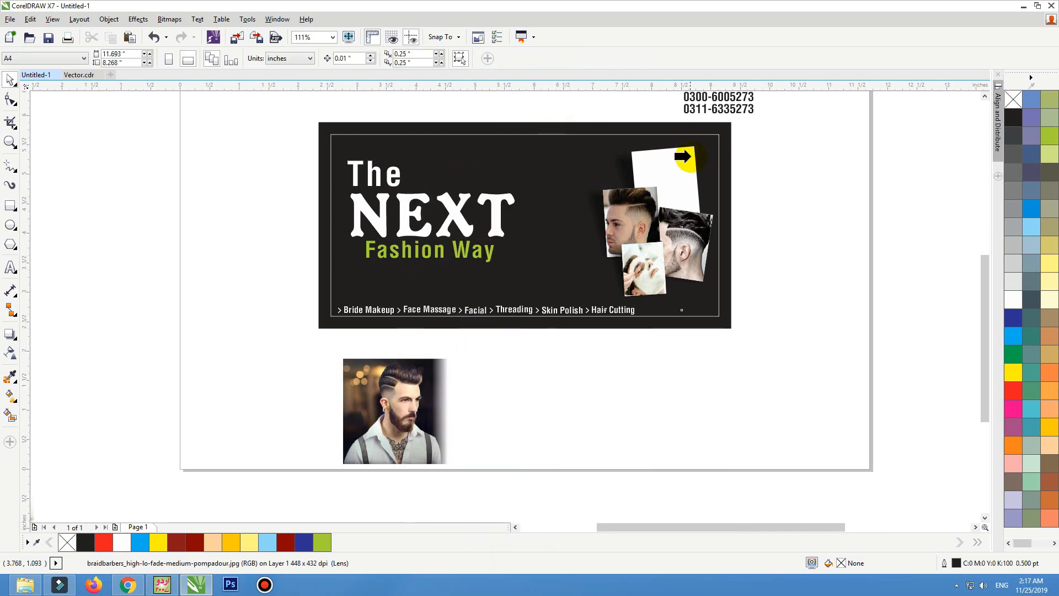
click(690, 157)
click(523, 311)
click(678, 157)
click(523, 310)
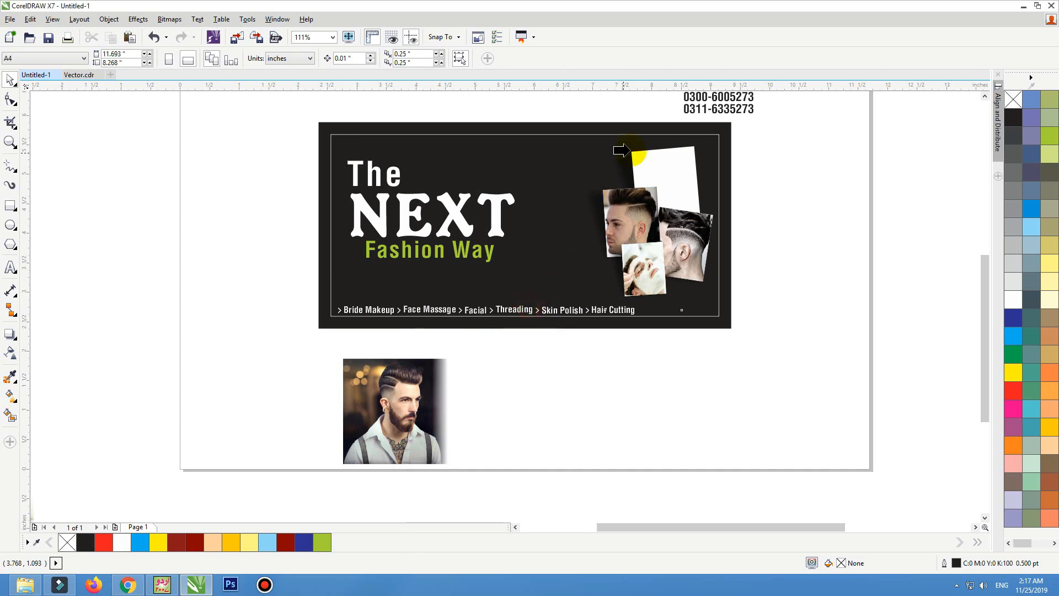
click(633, 158)
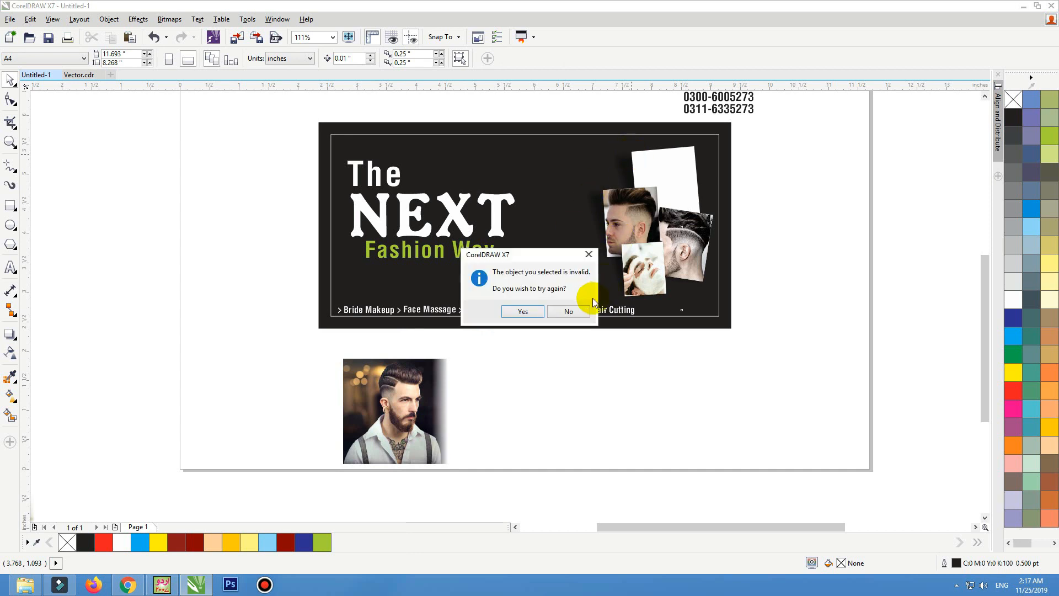
click(580, 310)
click(683, 177)
drag(673, 173, 682, 178)
key(ctrl+z)
PowerClip the bearded man's photo inside the empty top rectangle of the photo cluster.
click(667, 173)
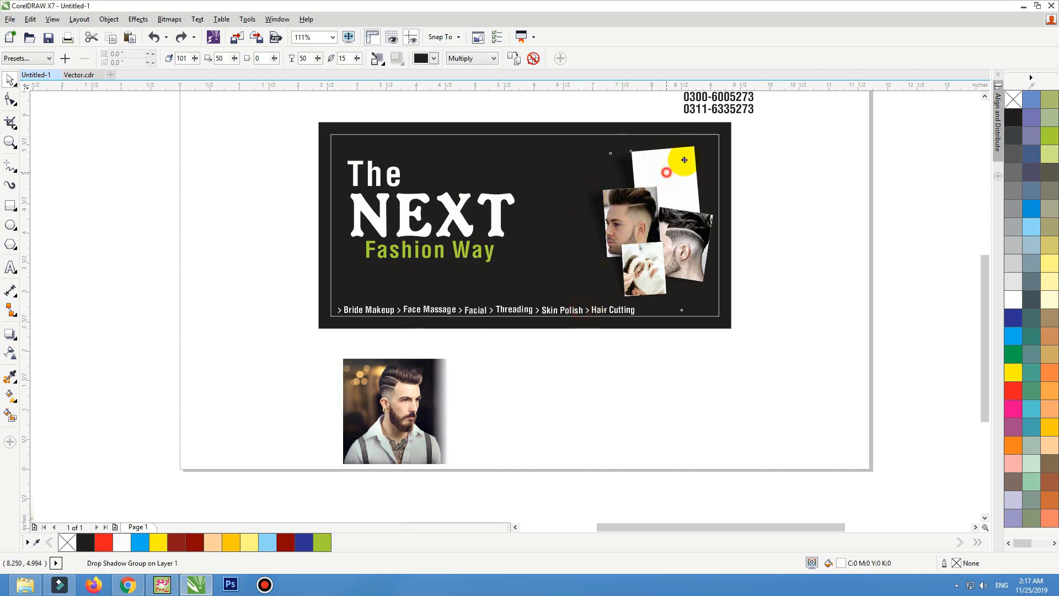
click(684, 160)
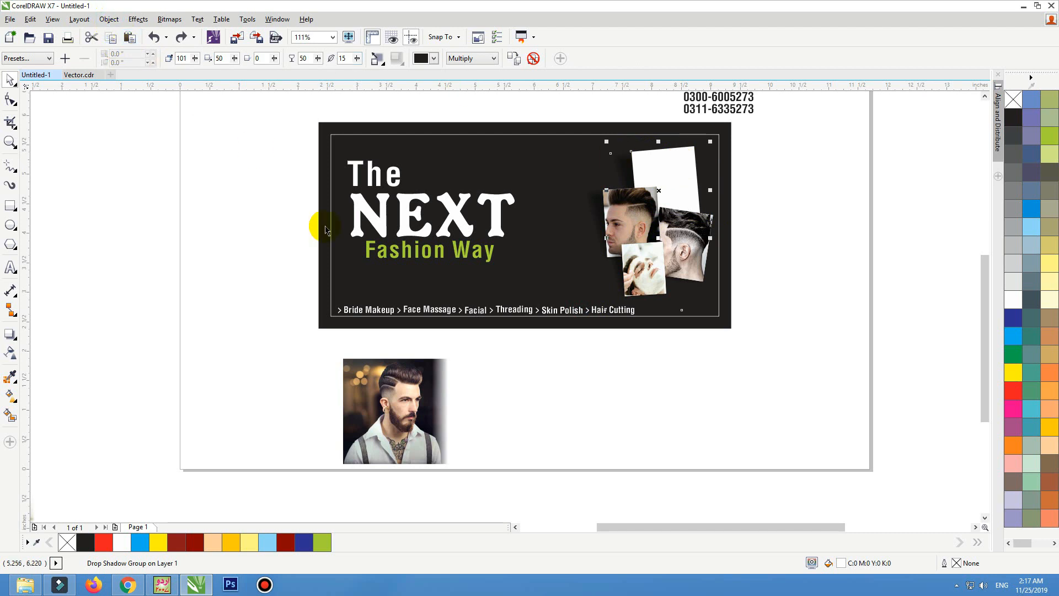
click(221, 357)
click(686, 154)
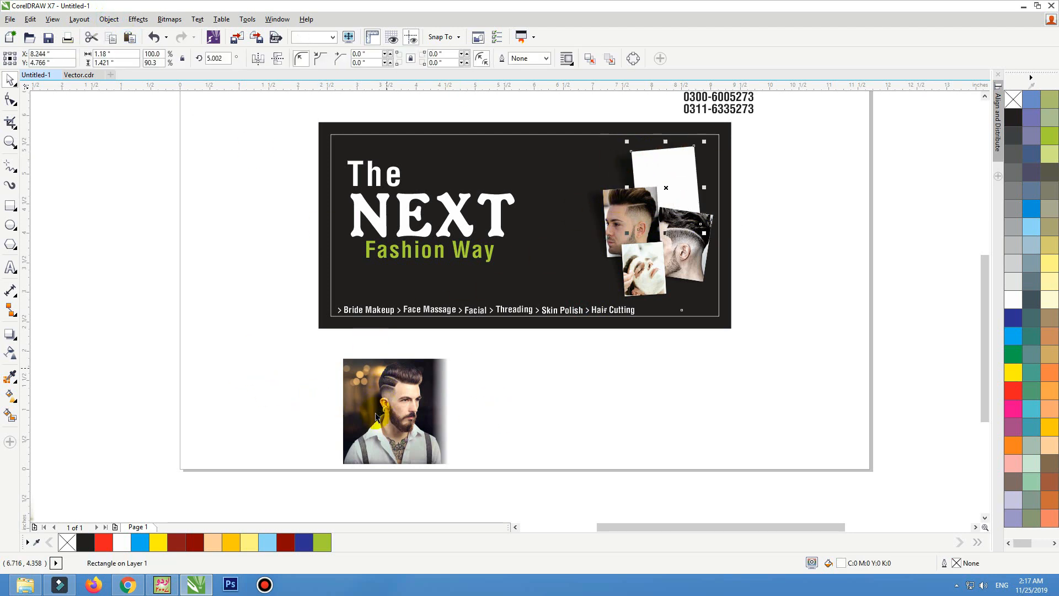
right_click(437, 391)
click(496, 167)
click(677, 164)
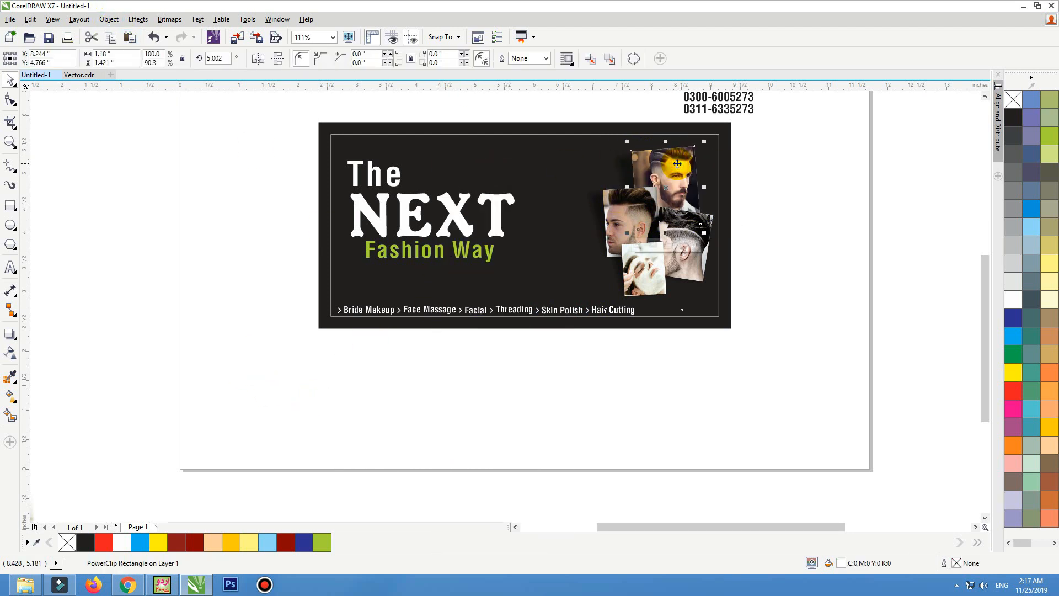
click(771, 189)
Edit the top frame's PowerClip contents, shrinking the bearded man's photo to about 1.54 × 1.59 inches and mirroring it horizontally.
drag(796, 142, 243, 325)
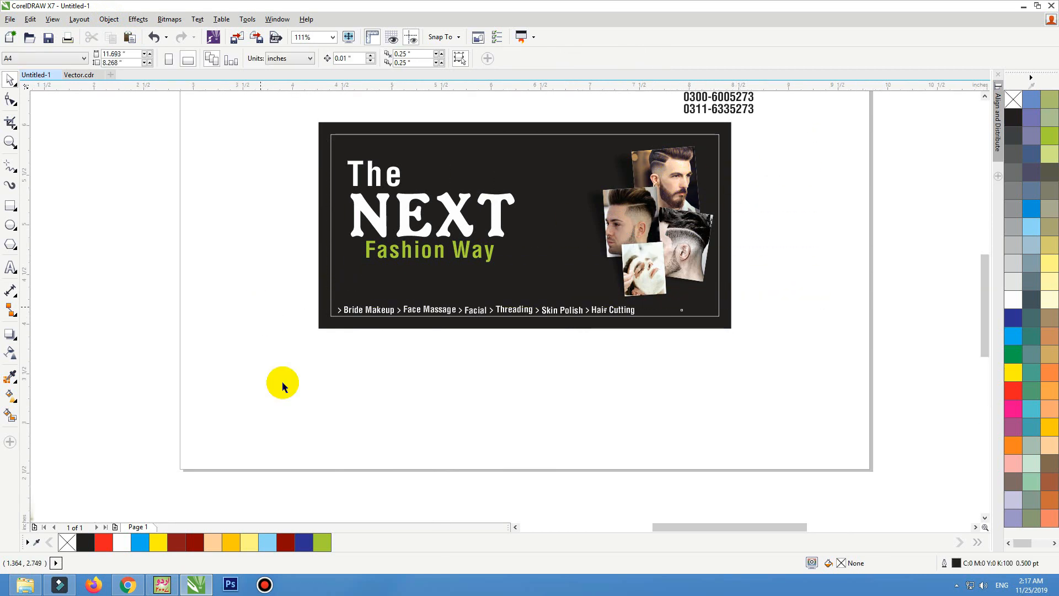
click(729, 217)
ctrl+click(715, 220)
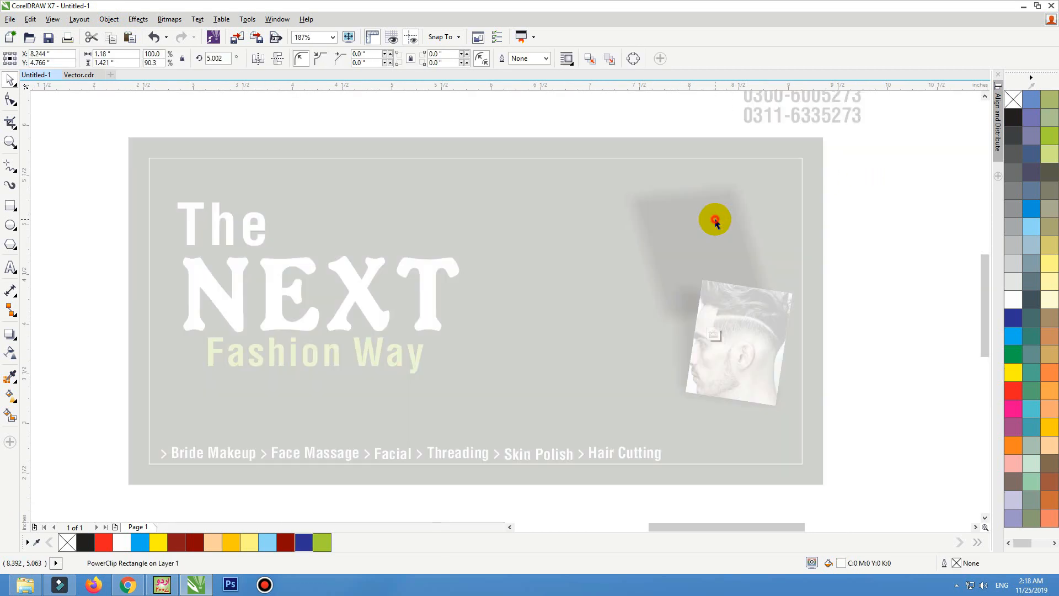
drag(874, 121, 563, 378)
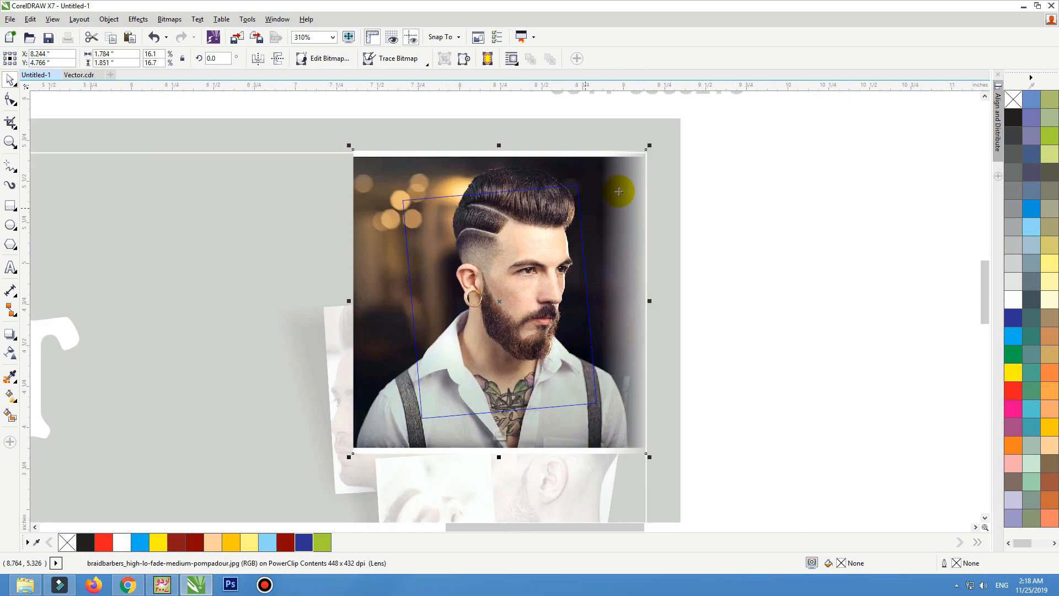
drag(649, 146, 627, 158)
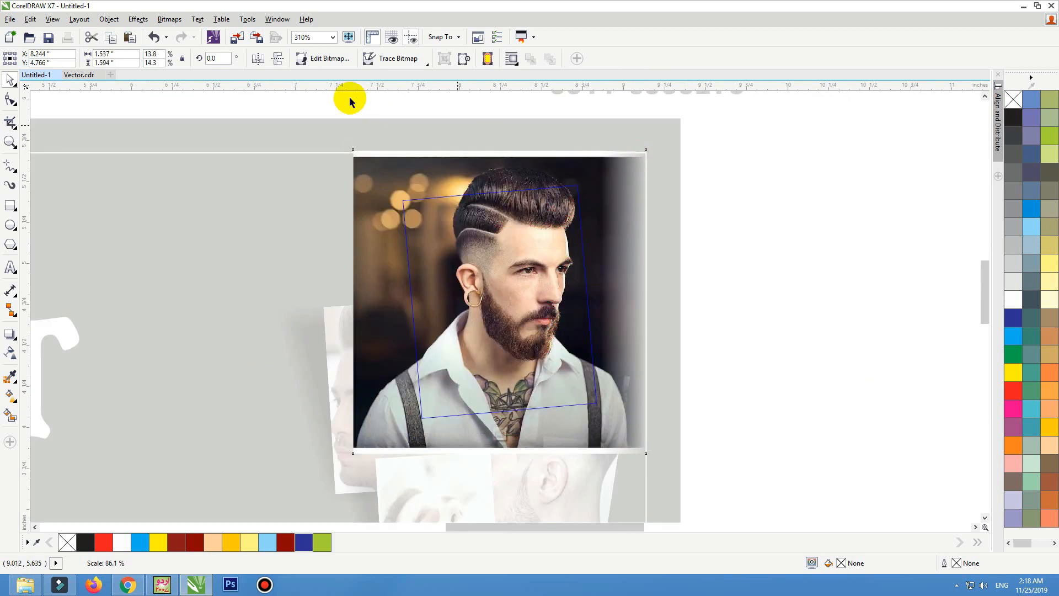
click(257, 62)
Tilt the mirrored photo about 6° counterclockwise, shift it and shrink it slightly to fit its frame, and finish editing the PowerClip.
click(535, 324)
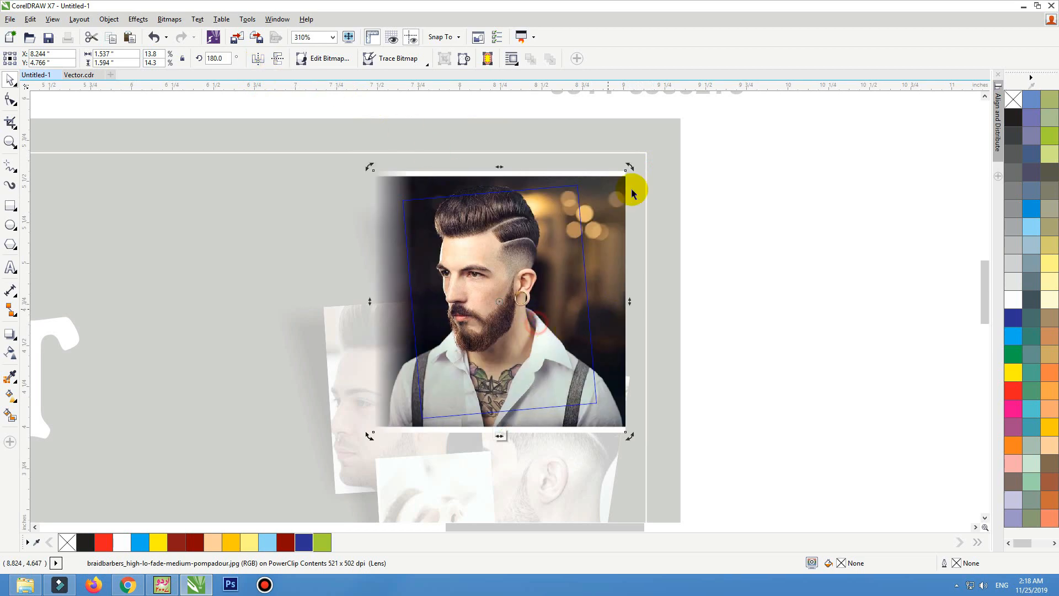
drag(628, 168, 614, 153)
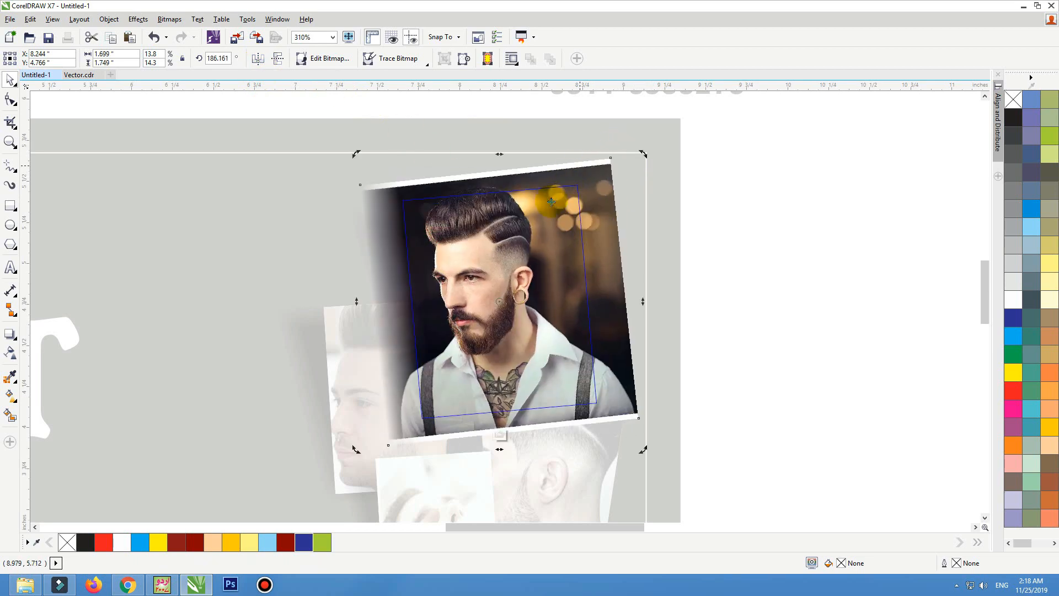
drag(552, 207, 558, 208)
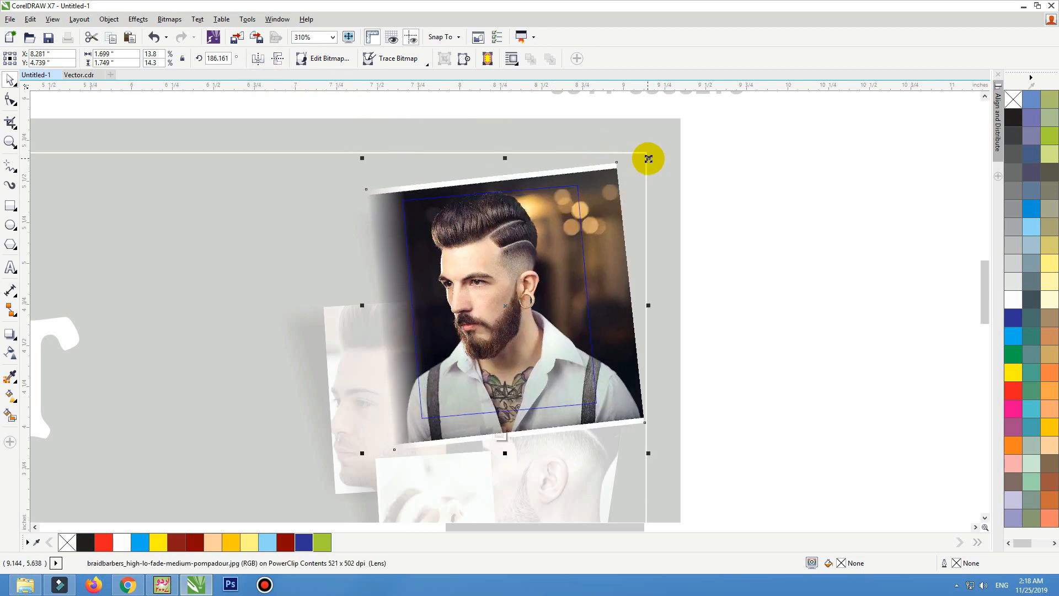
drag(648, 159, 642, 166)
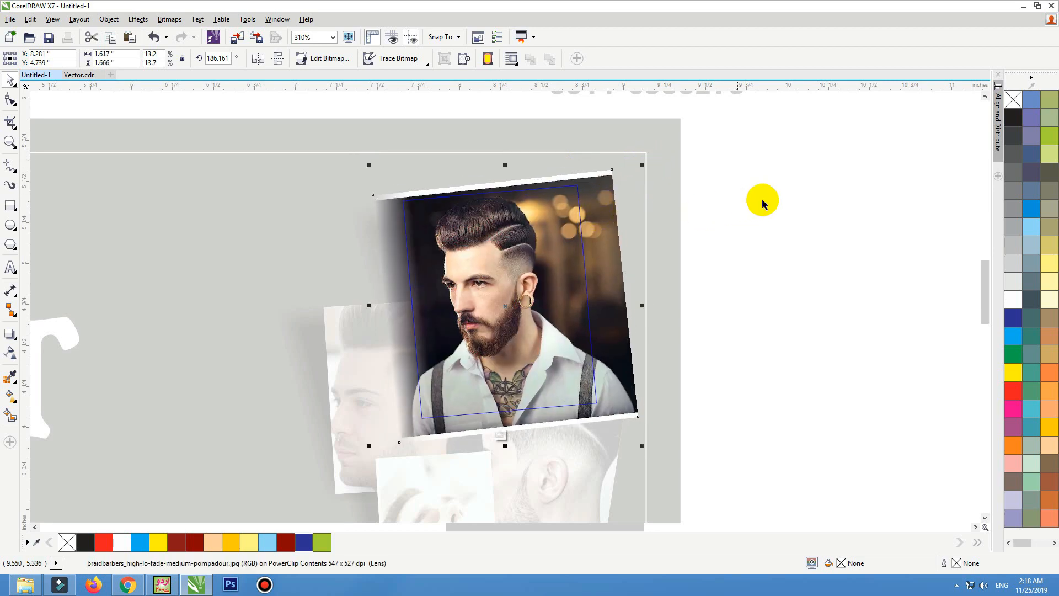
ctrl+click(796, 197)
scroll(688, 181, down, 1)
Inside its PowerClip frame, shrink the side-profile haircut photo and rotate it about 9° clockwise to match the frame's tilt.
drag(773, 152, 475, 417)
click(506, 341)
ctrl+click(506, 341)
key(F2)
drag(718, 217, 346, 470)
click(467, 325)
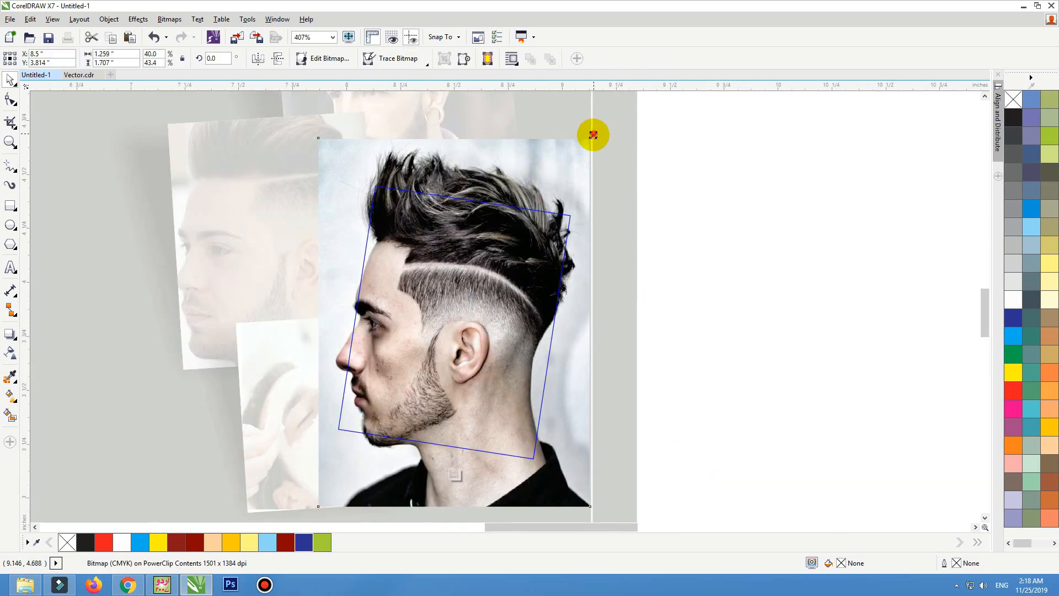
drag(593, 135, 579, 203)
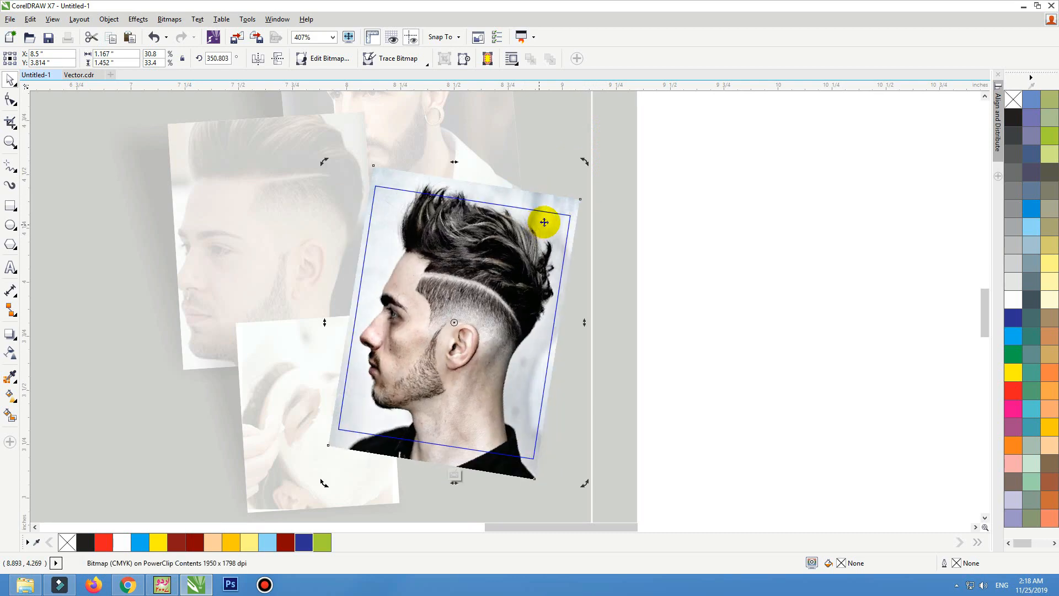
click(544, 222)
drag(584, 163, 570, 177)
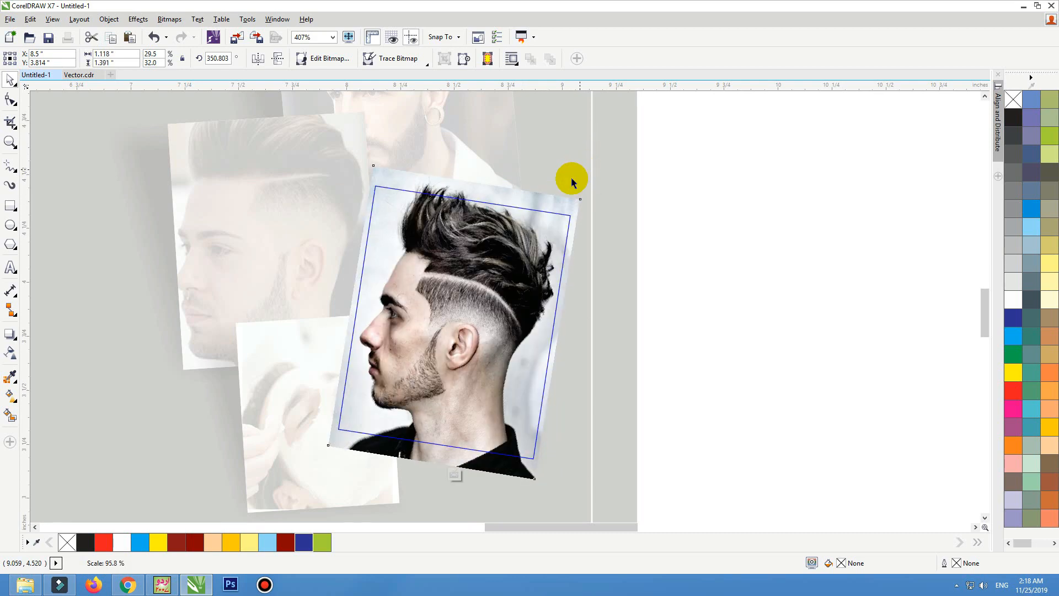
click(691, 201)
Inside the left PowerClip frame, shrink the haircut photo to about 1.11 × 1.20 inches and rotate it about 3.4° counterclockwise.
click(307, 211)
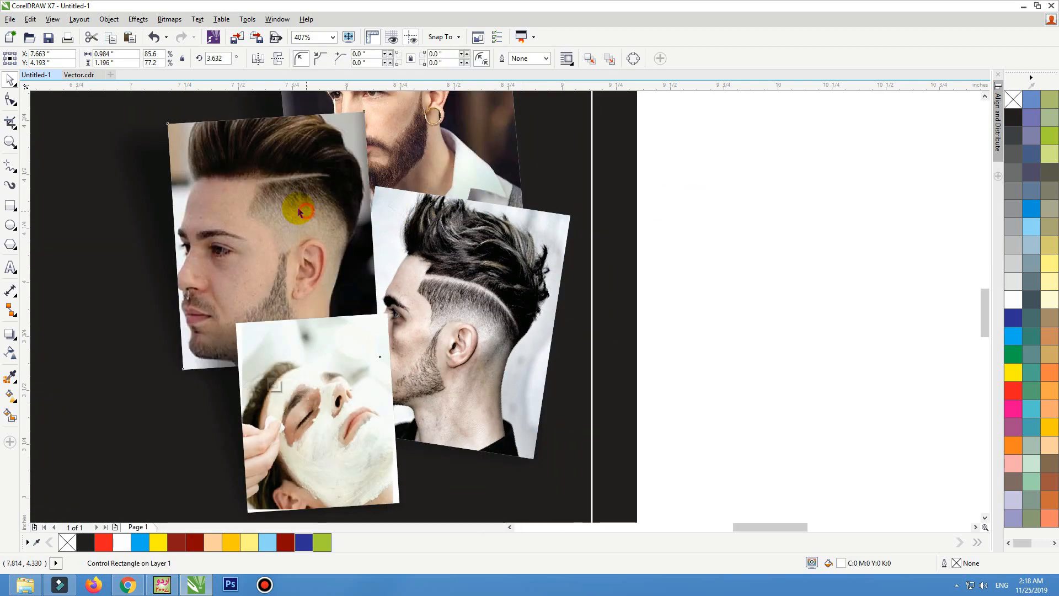
double_click(298, 212)
scroll(476, 216, up, 1)
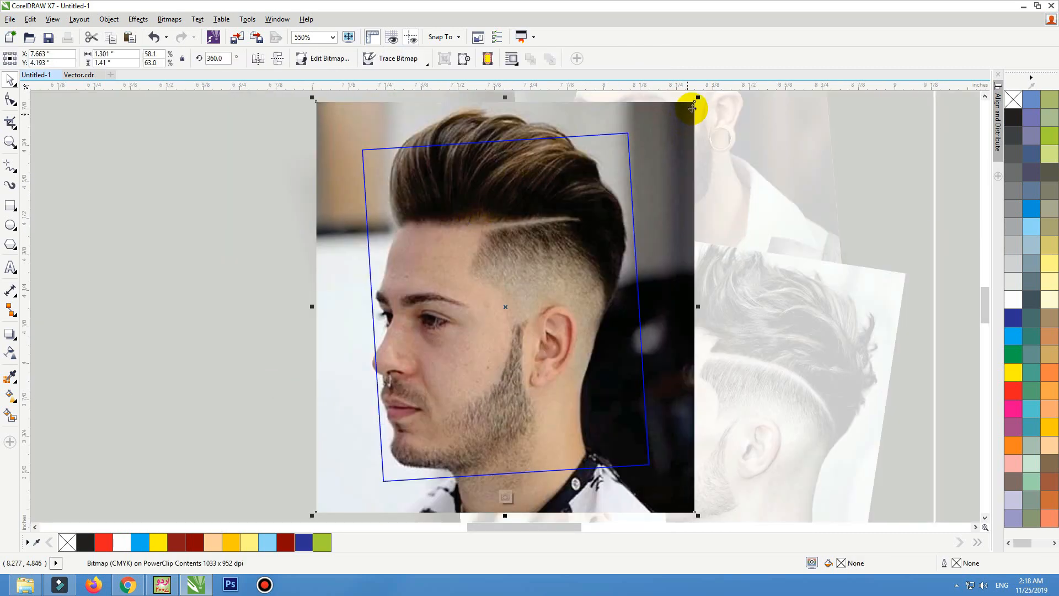
drag(697, 100, 669, 116)
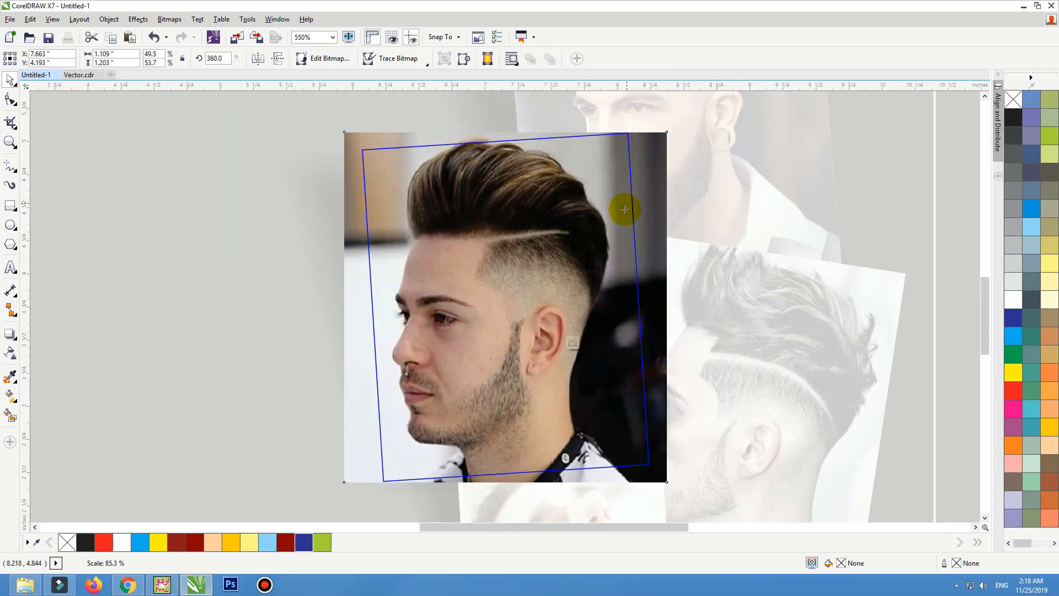
click(624, 212)
scroll(630, 200, down, 2)
drag(650, 164, 698, 143)
scroll(634, 191, up, 2)
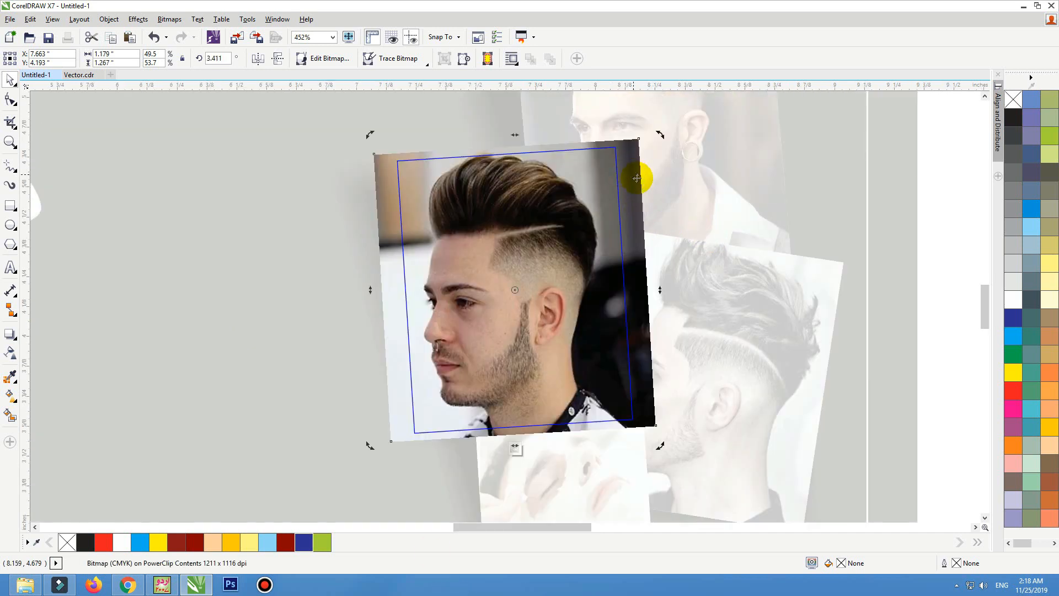
ctrl+click(716, 180)
scroll(567, 184, down, 2)
Rotate the facial treatment photo inside the small bottom PowerClip frame so it matches the frame's tilt.
click(564, 364)
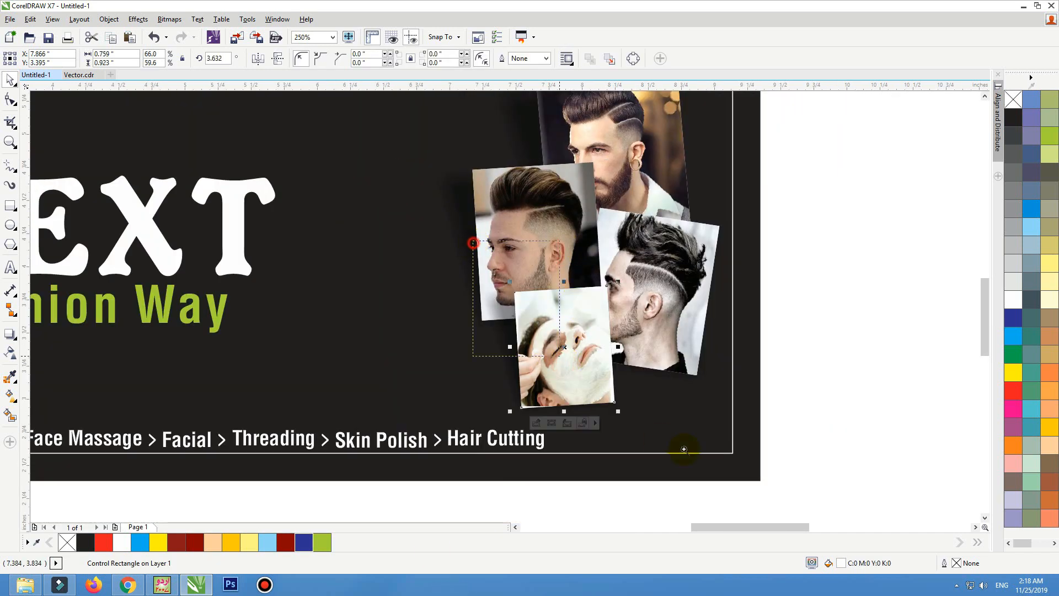
scroll(684, 450, up, 2)
ctrl+click(526, 334)
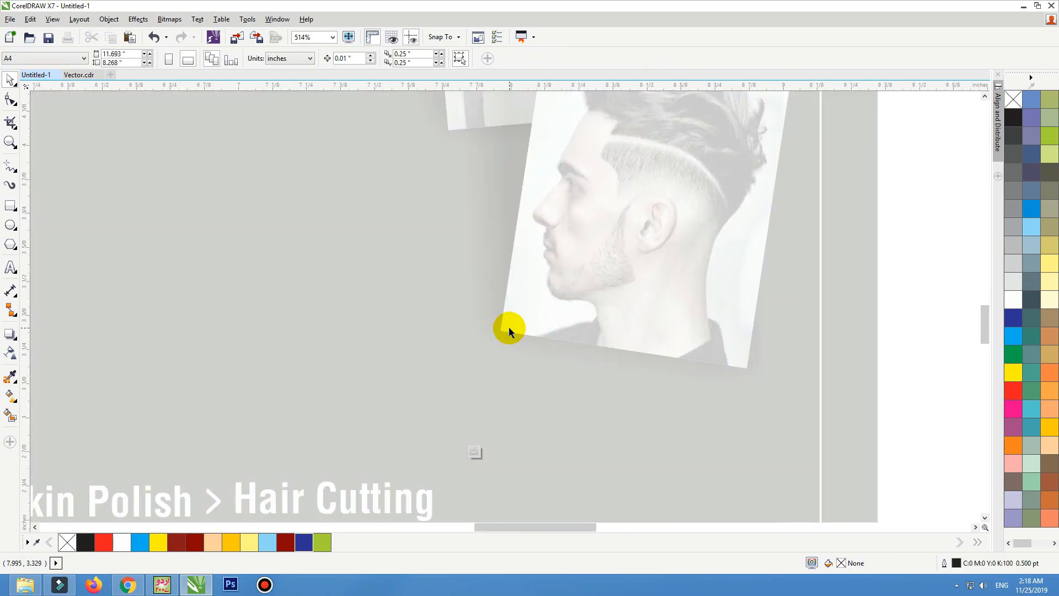
click(508, 327)
scroll(360, 424, down, 1)
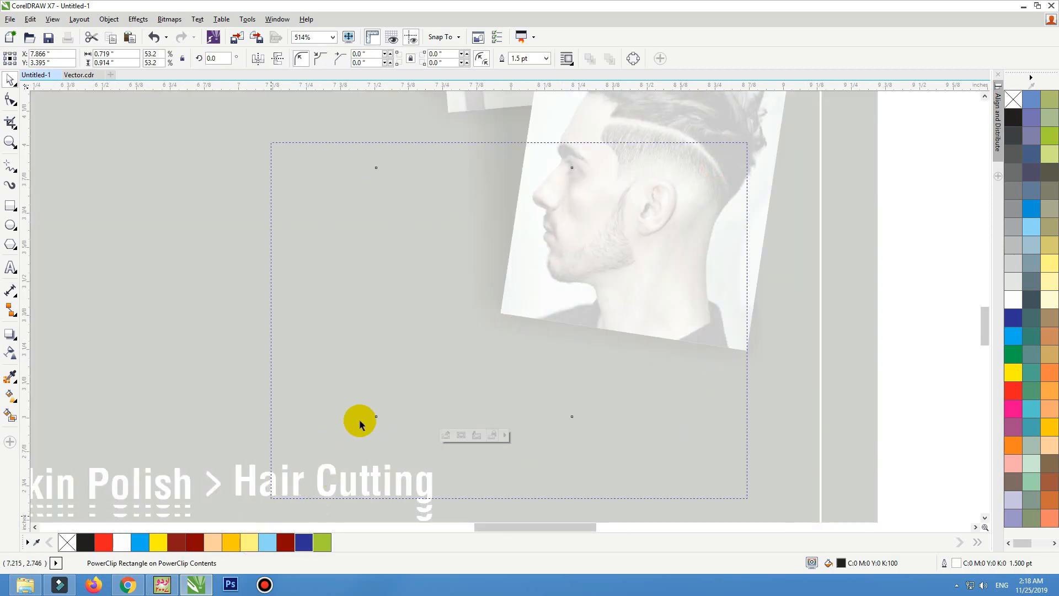
click(518, 340)
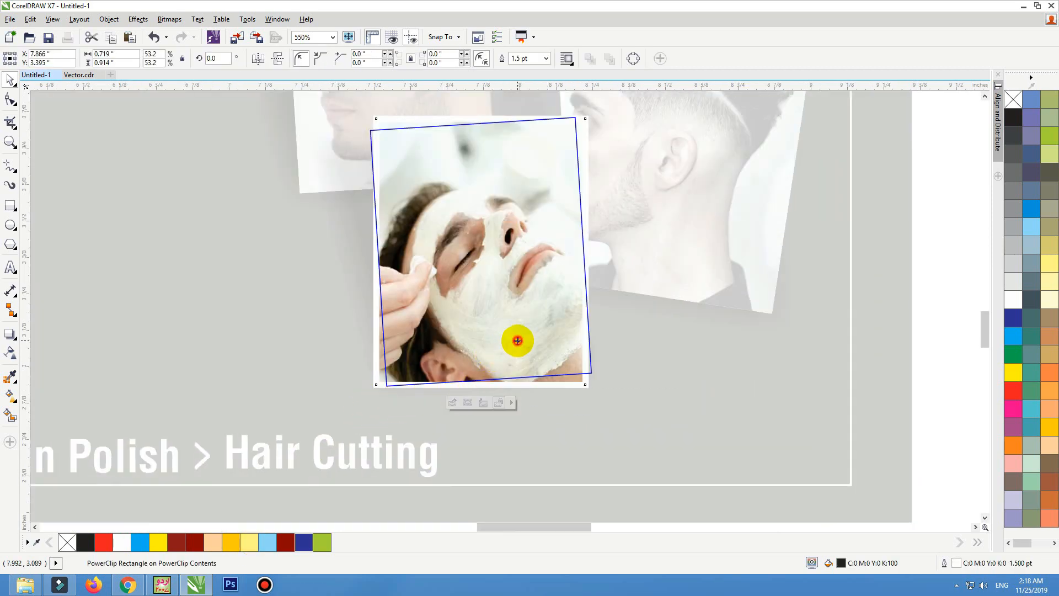
drag(588, 389, 596, 383)
scroll(622, 346, down, 7)
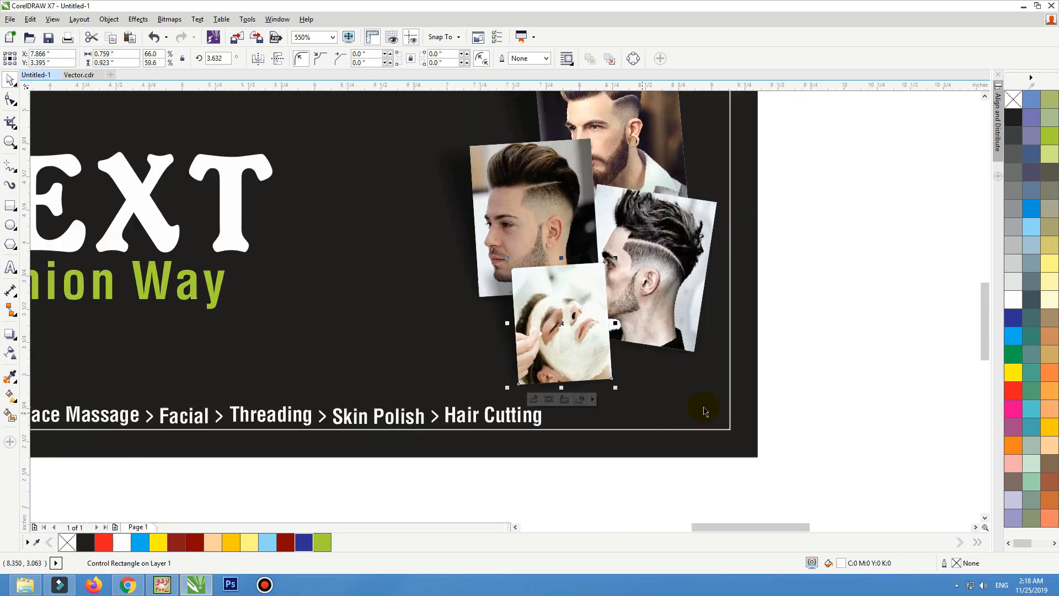
drag(773, 214, 465, 442)
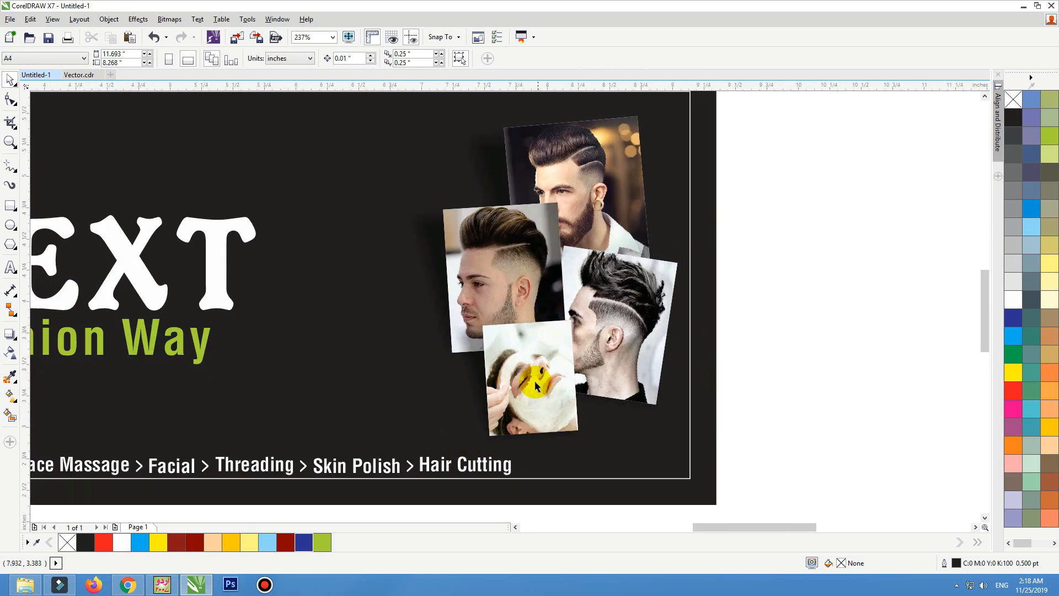
mouse_move(536, 382)
mouse_down()
mouse_move(499, 378)
mouse_move(525, 382)
mouse_up()
key(ctrl+z)
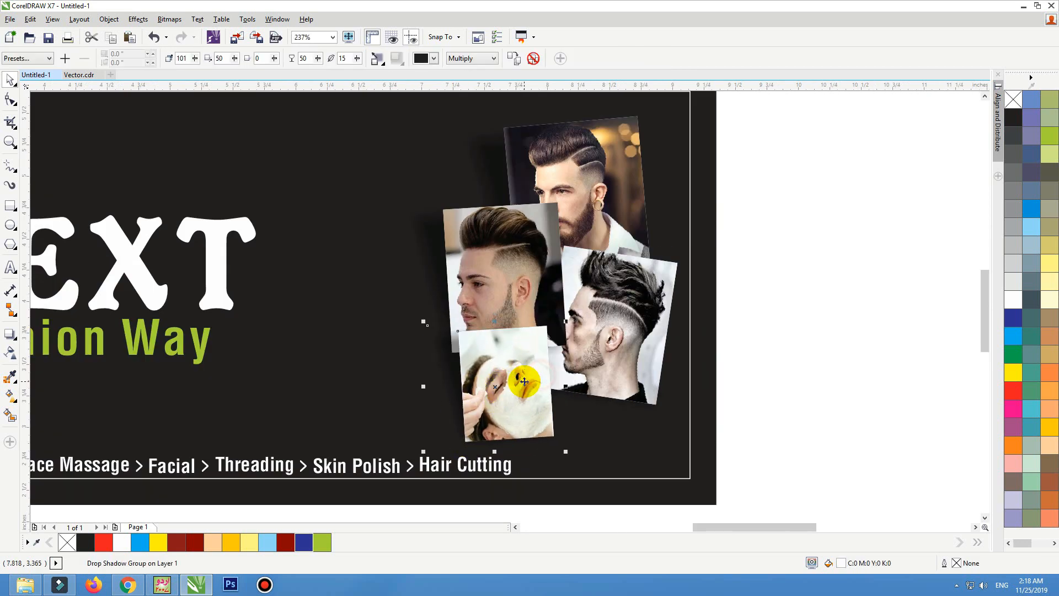
key(ctrl+z)
click(508, 265)
drag(508, 265, 500, 263)
key(ctrl+z)
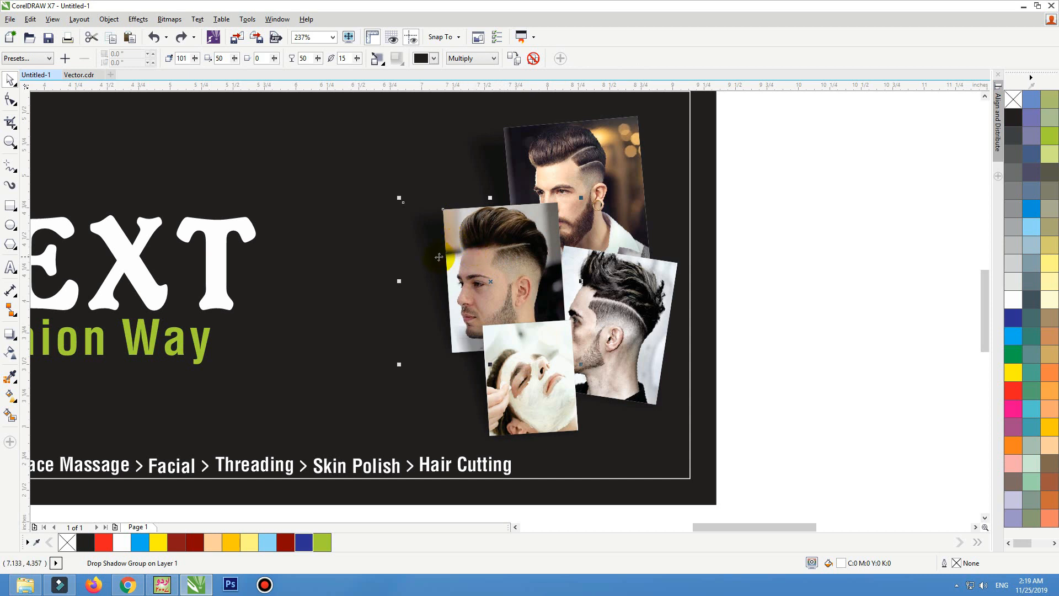
Move the left haircut photo about 0.1 inch to the left and tilt it further counterclockwise.
click(440, 257)
click(456, 266)
drag(466, 272, 454, 273)
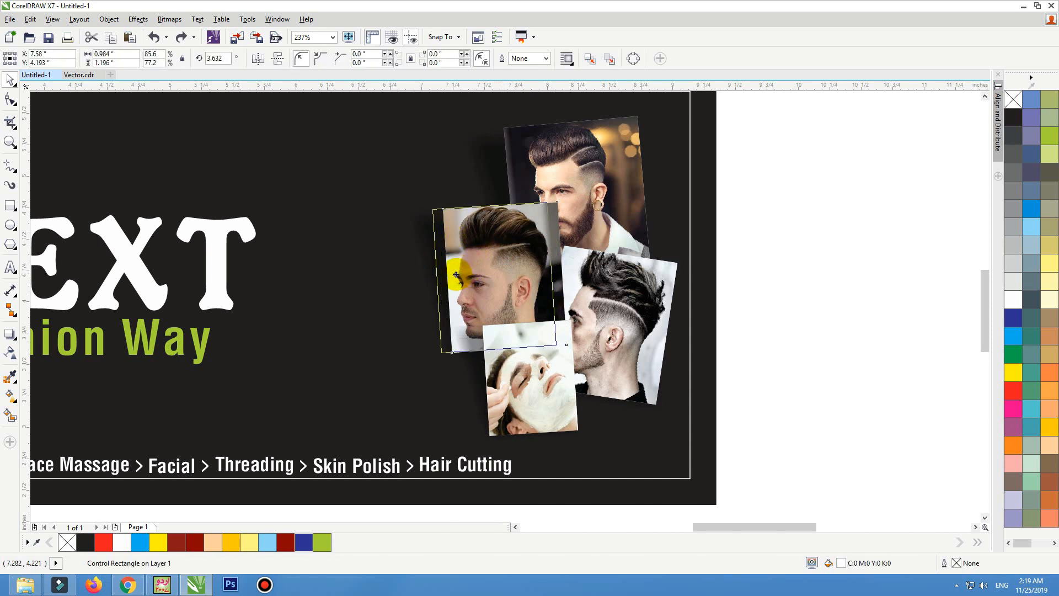
click(468, 269)
drag(560, 201, 561, 177)
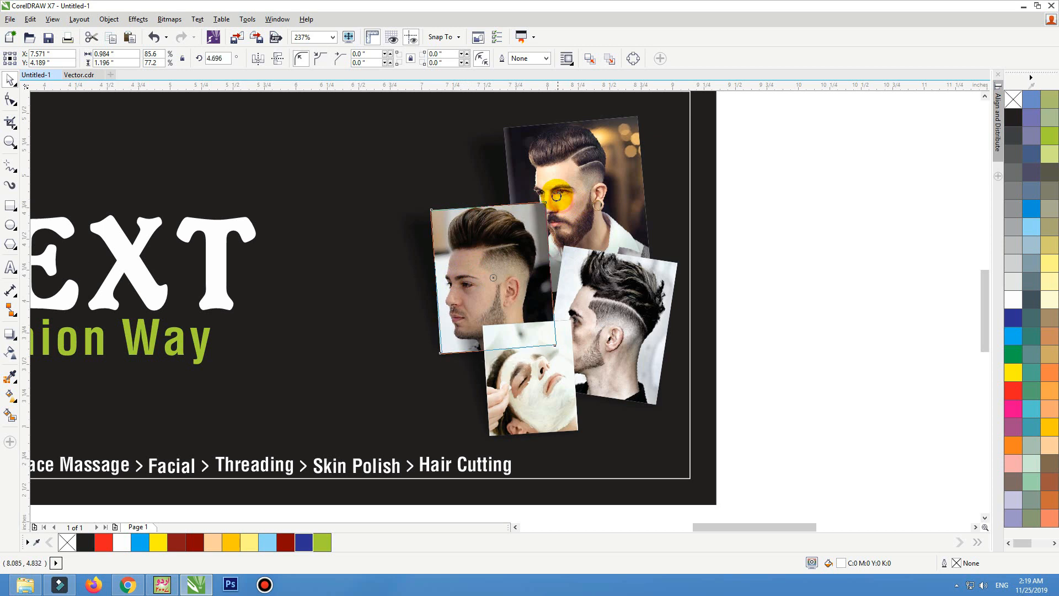
Tilt the facial treatment photo clockwise, shift it slightly left, and bring the side-profile haircut photo in front of it.
click(529, 386)
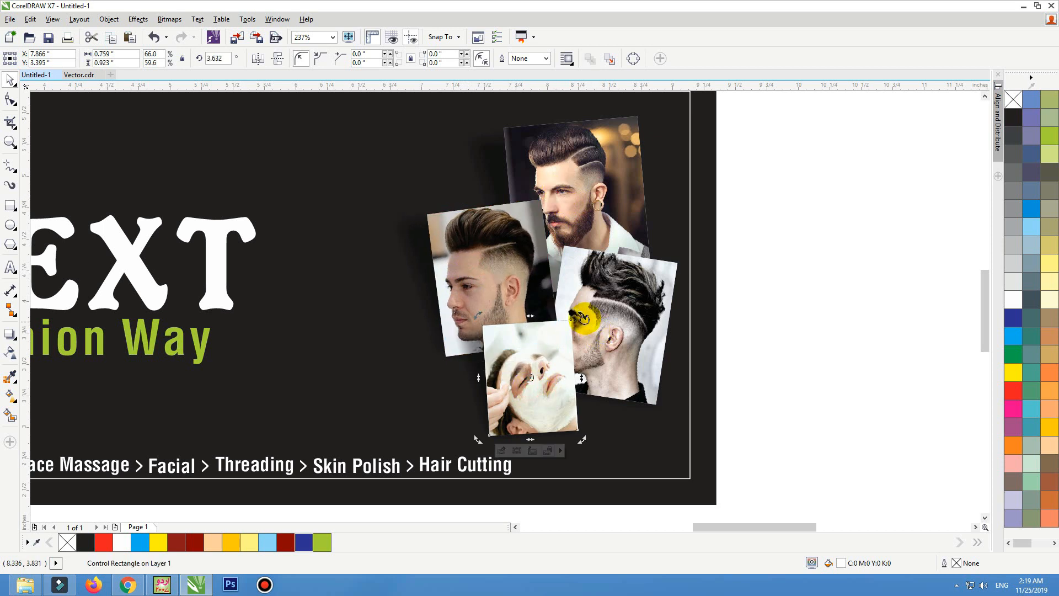
drag(580, 316, 531, 375)
click(612, 359)
drag(616, 365, 627, 372)
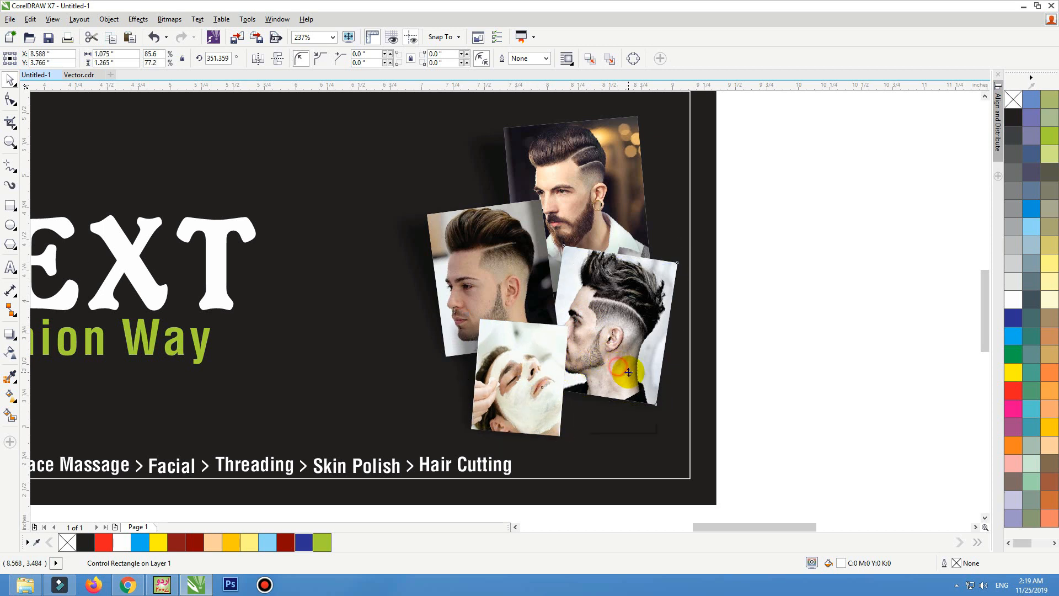
key(ctrl+z)
key(shift+Page_Up)
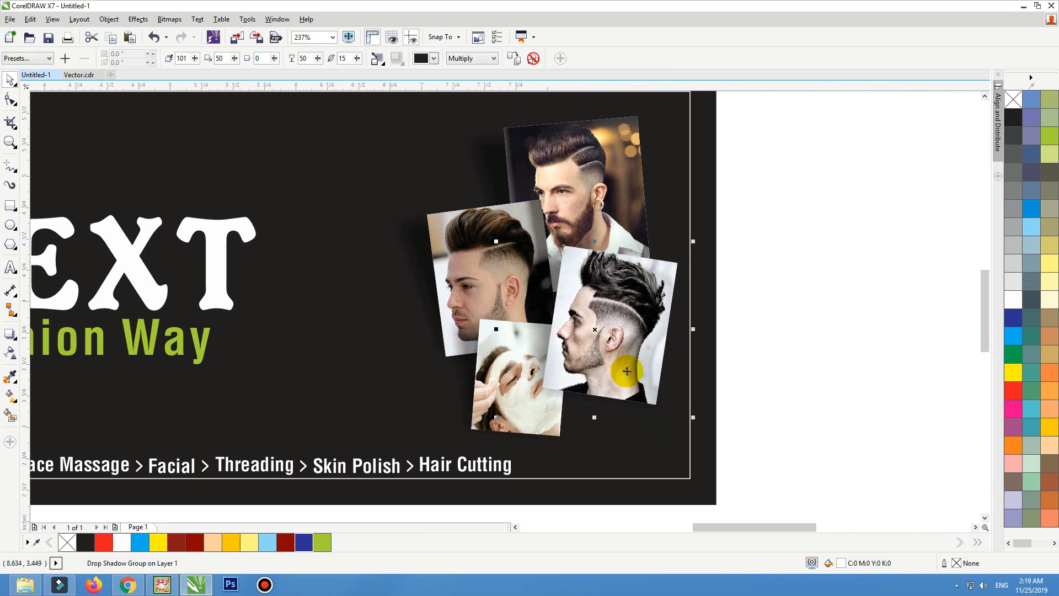
Nudge the facial treatment photo slightly down and left, and straighten its frame to nearly upright.
click(496, 397)
drag(502, 409, 499, 412)
click(508, 413)
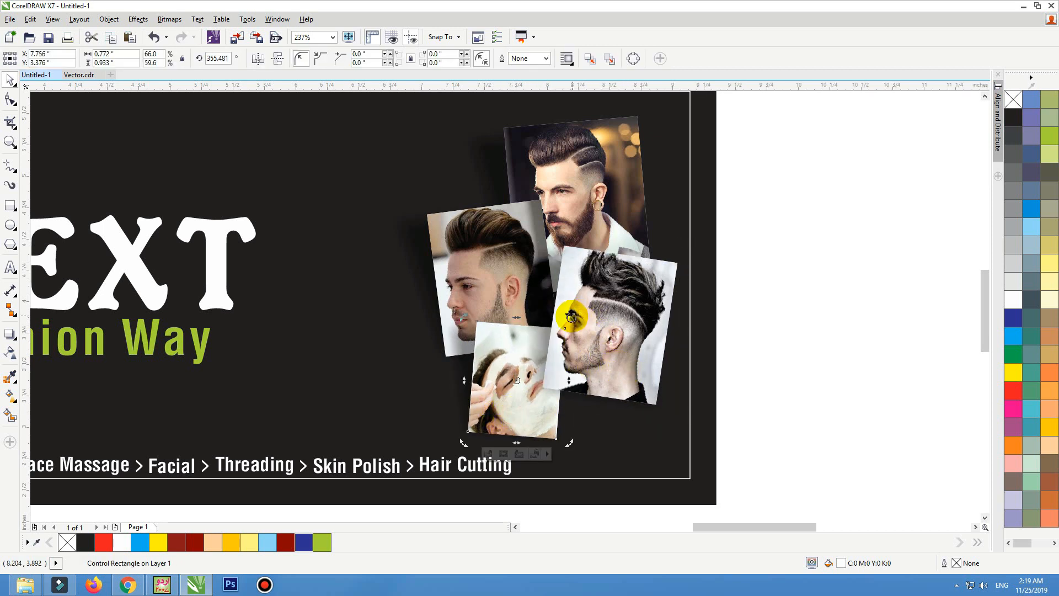
drag(568, 316, 498, 384)
key(ctrl+z)
Move the bearded man's framed photo up by about 0.1 inch at the top of the cluster.
click(607, 188)
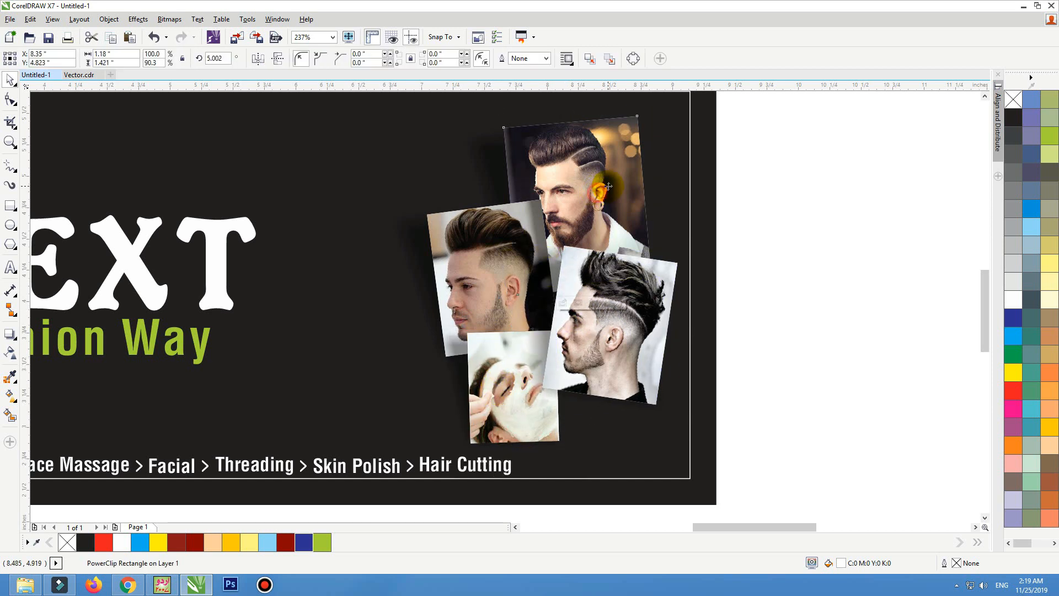
drag(614, 186, 617, 177)
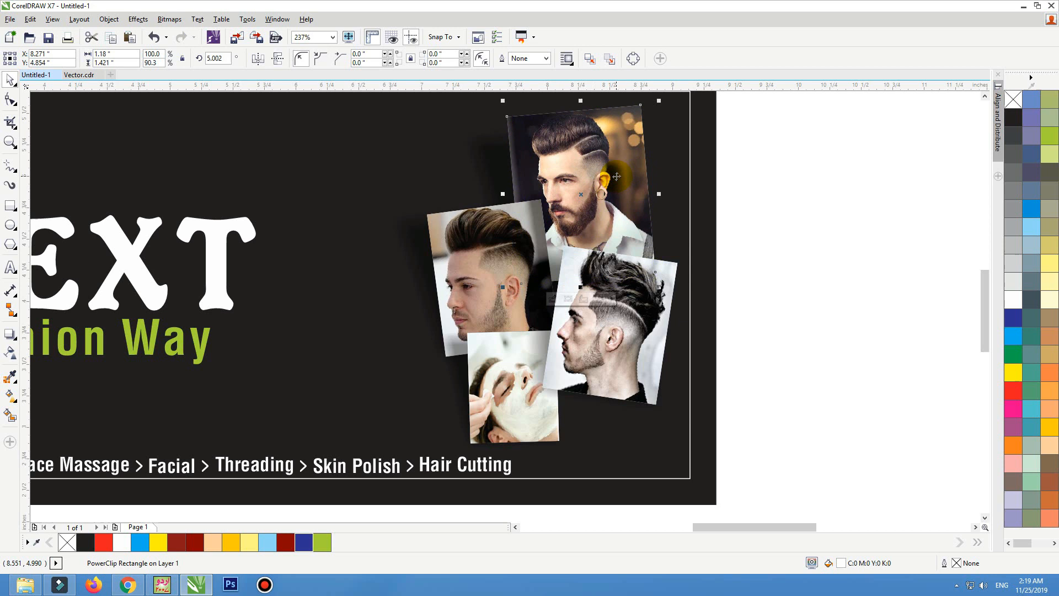
Undo the last move of the bearded man's photo and reposition it slightly higher together with its shadow.
key(ctrl+z)
click(487, 170)
drag(499, 177, 564, 174)
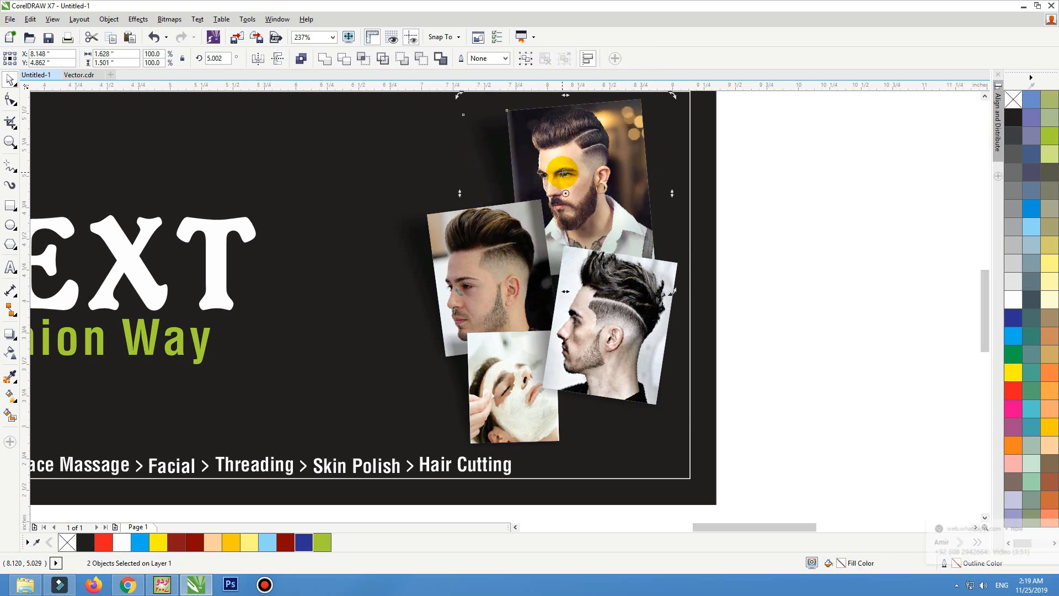
Restack the overlapping photos so the left haircut photo covers the bearded man's and the facial treatment photo lies in front of all.
click(616, 316)
drag(766, 229, 669, 424)
click(528, 438)
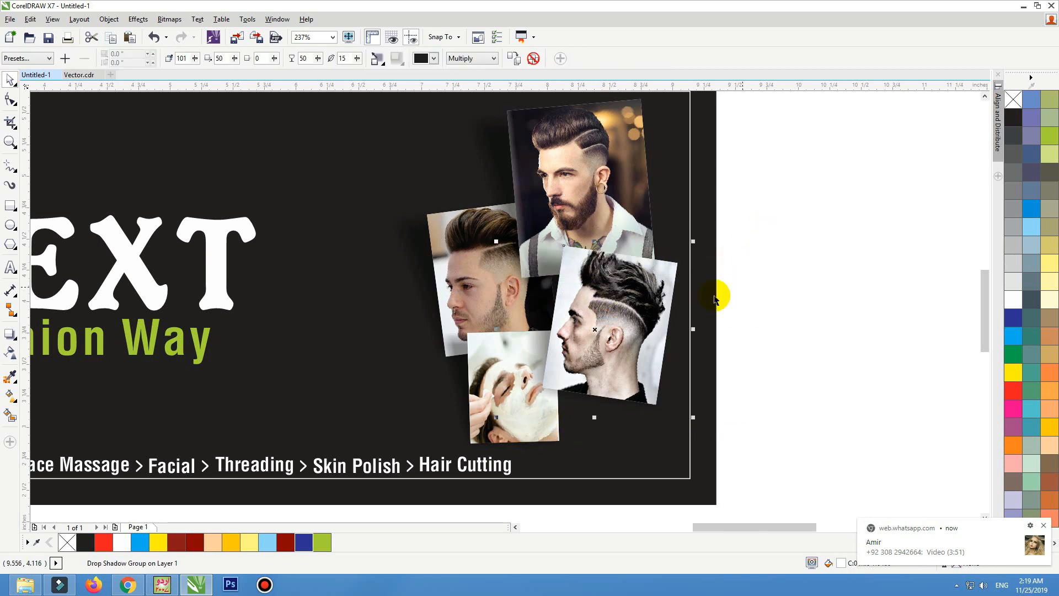
click(473, 286)
click(422, 269)
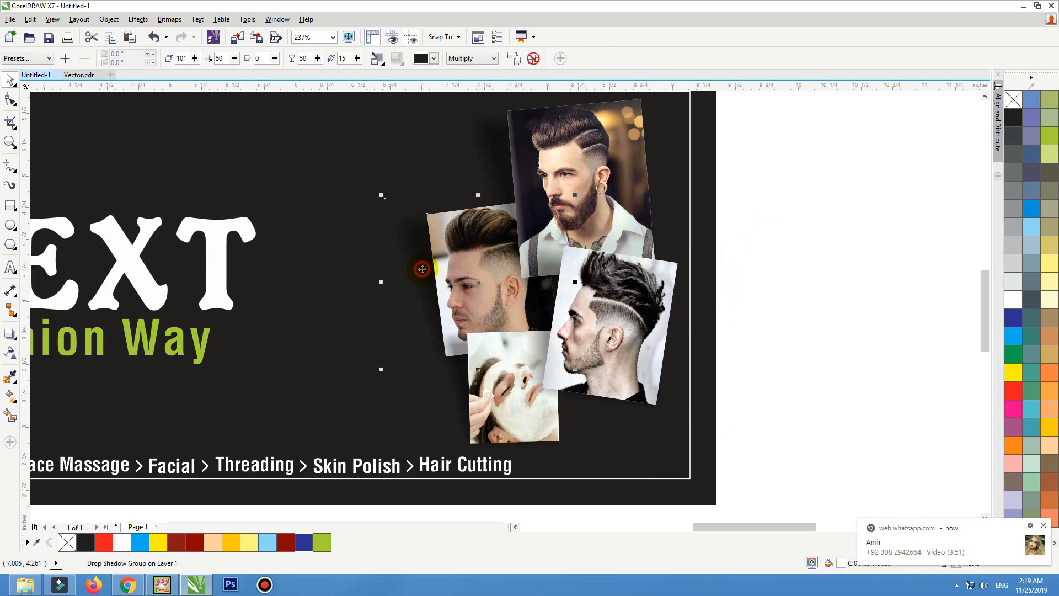
key(shift+Page_Up)
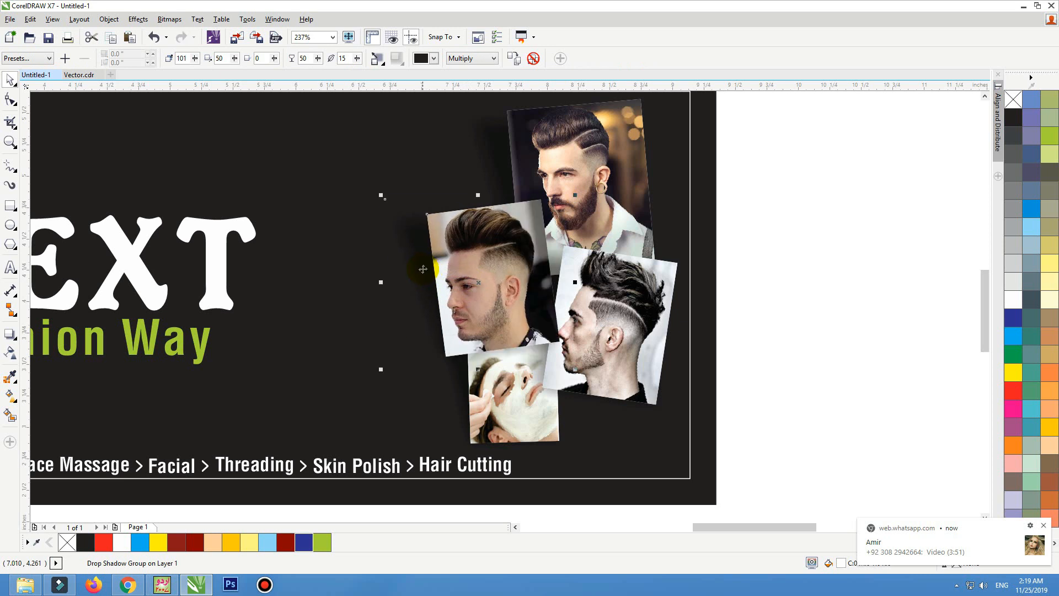
drag(776, 329, 440, 469)
key(shift+Page_Up)
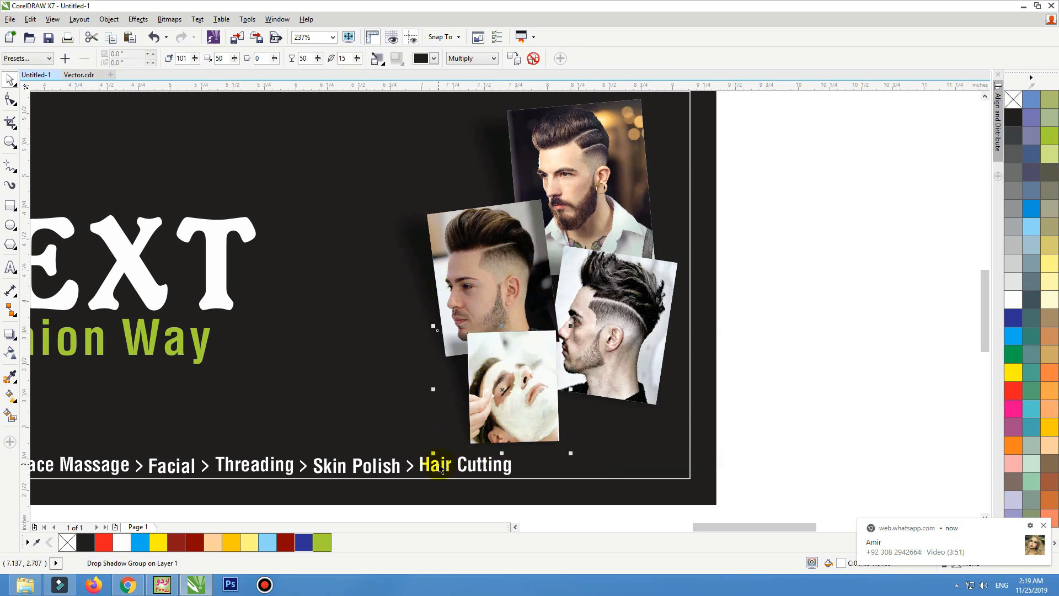
Move the left haircut photo with its shadow slightly to the left.
click(530, 280)
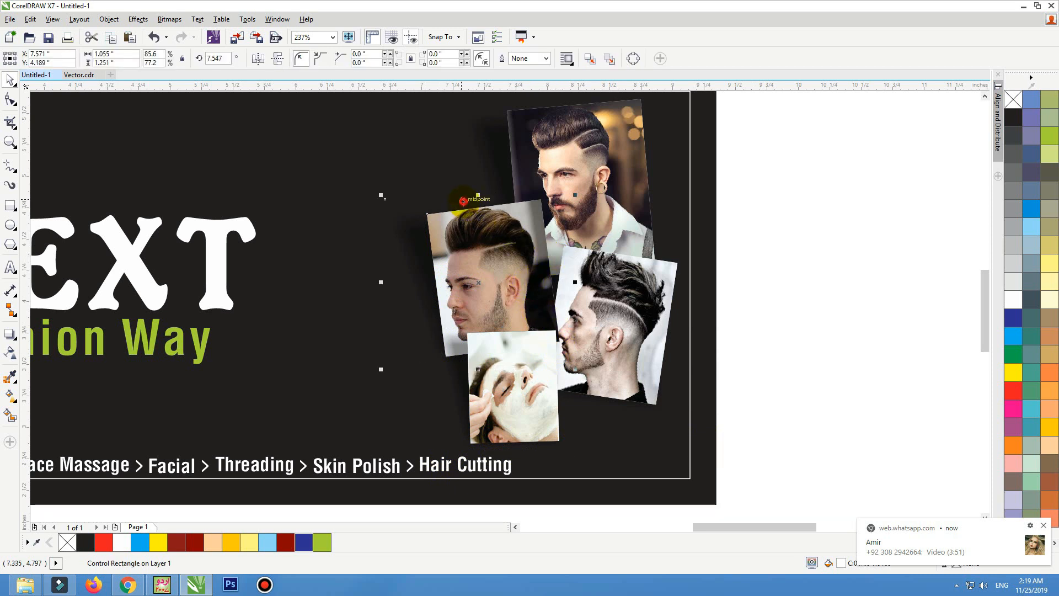
click(464, 201)
drag(482, 268, 477, 270)
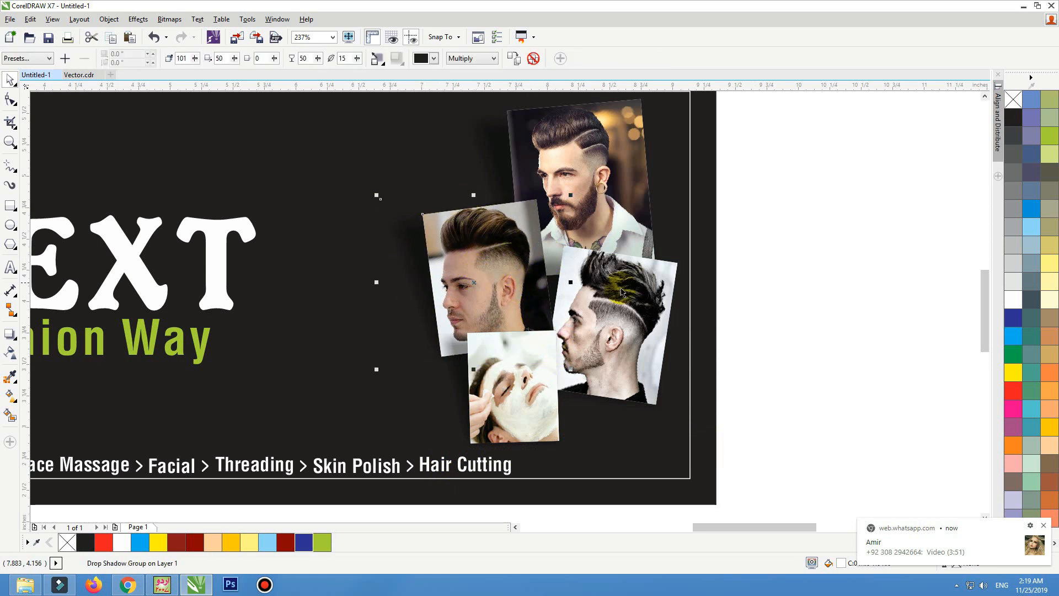
key(shift+F4)
click(705, 228)
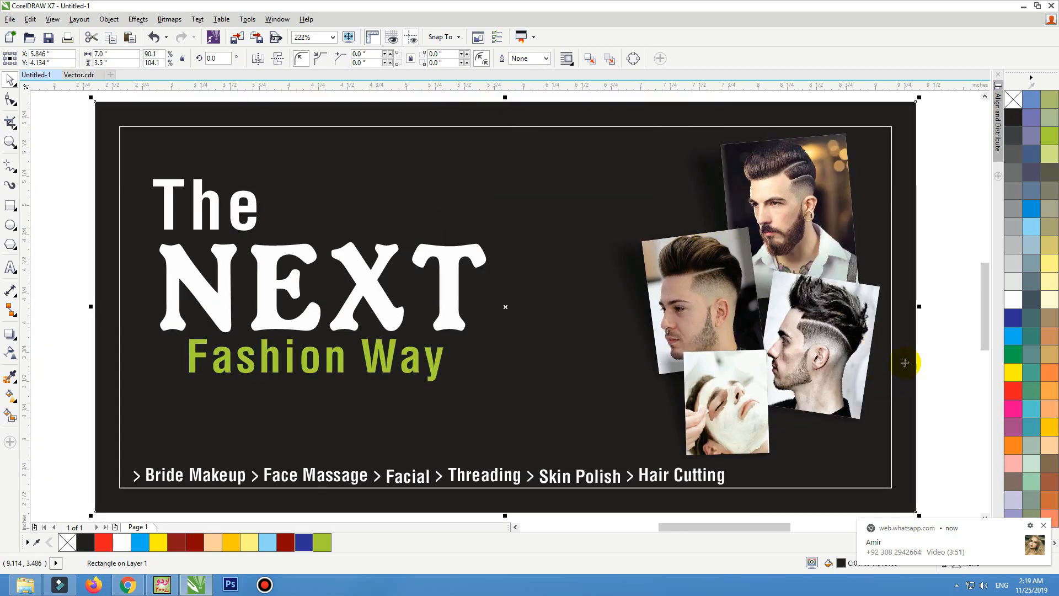
Try to shift the facial treatment photo and the whole photo cluster slightly up and left.
click(1045, 529)
click(756, 371)
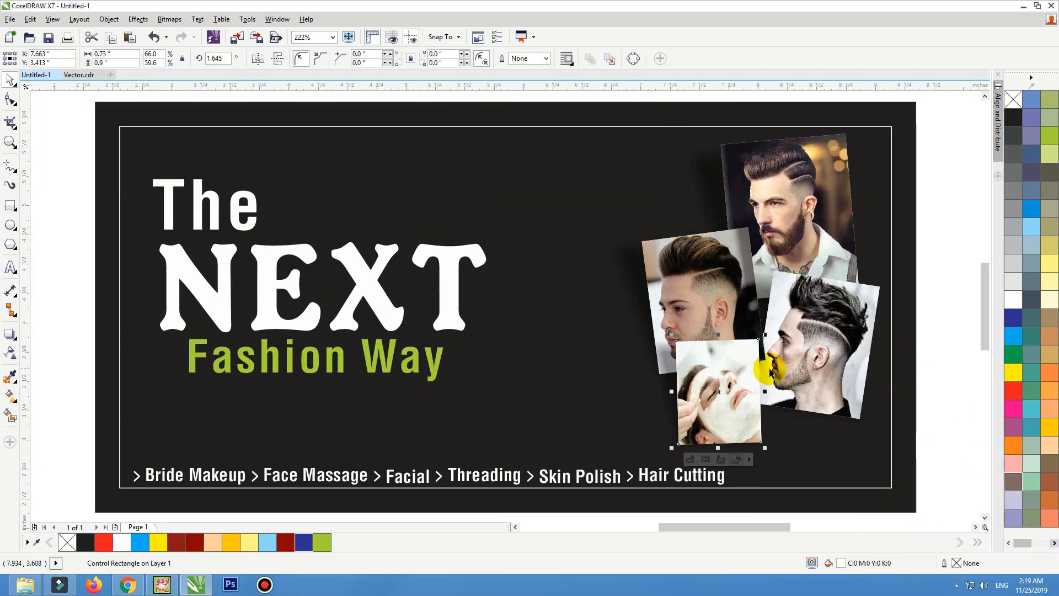
key(ctrl+z)
shift+click(814, 338)
drag(775, 227, 763, 222)
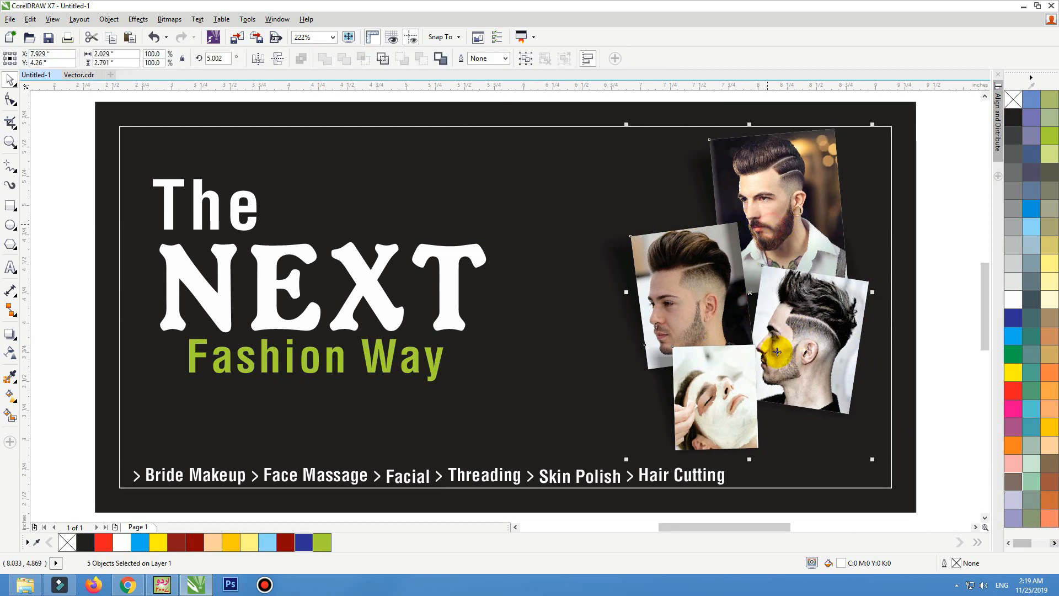
key(ctrl+z)
Give all the photos in the cluster a 2 pt outline in light grey (30% black).
key(F12)
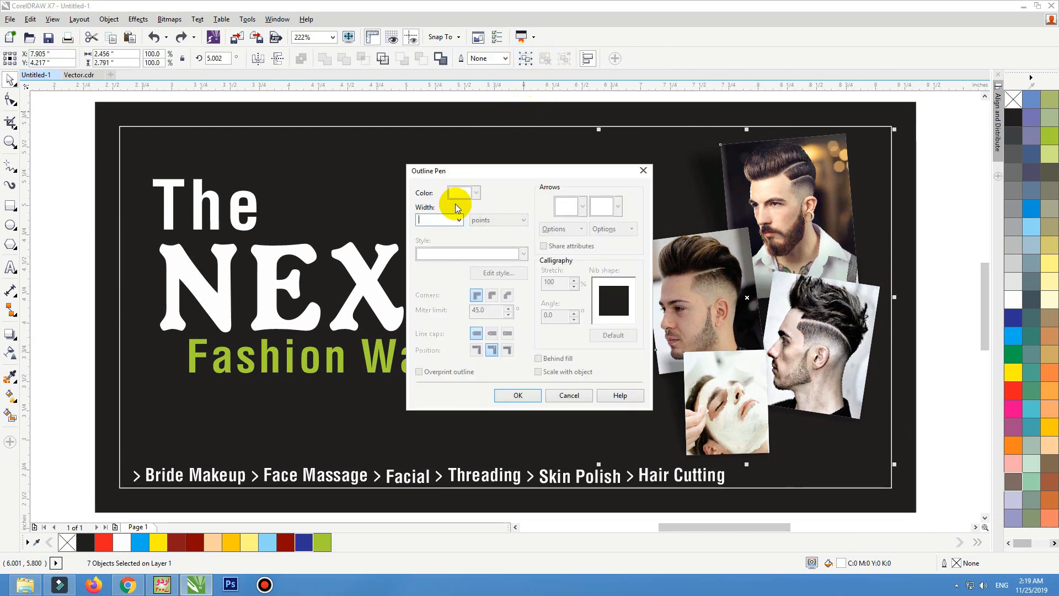
text(2)
key(Return)
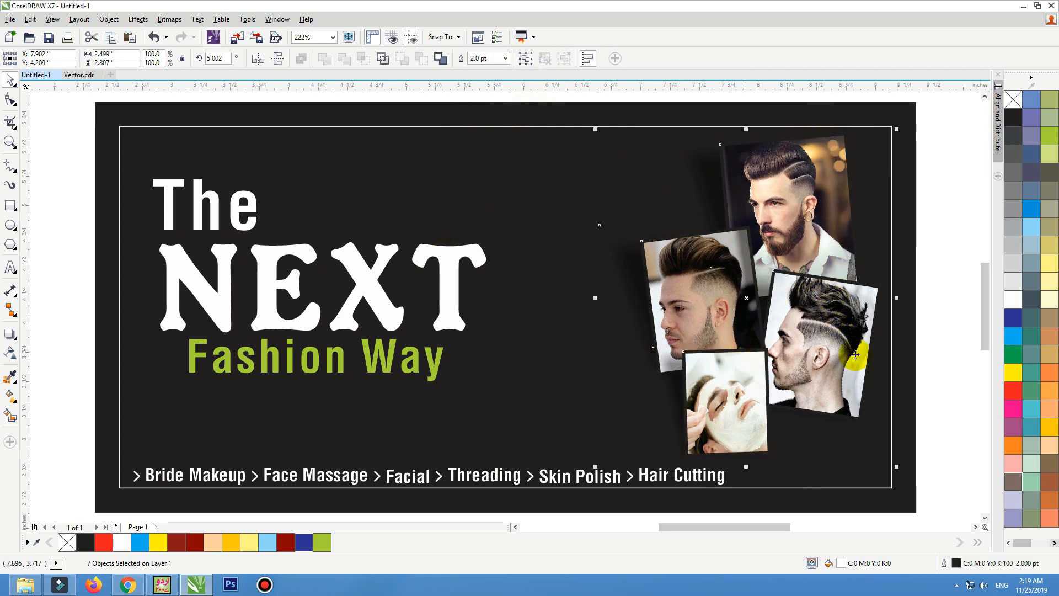
right_click(1014, 300)
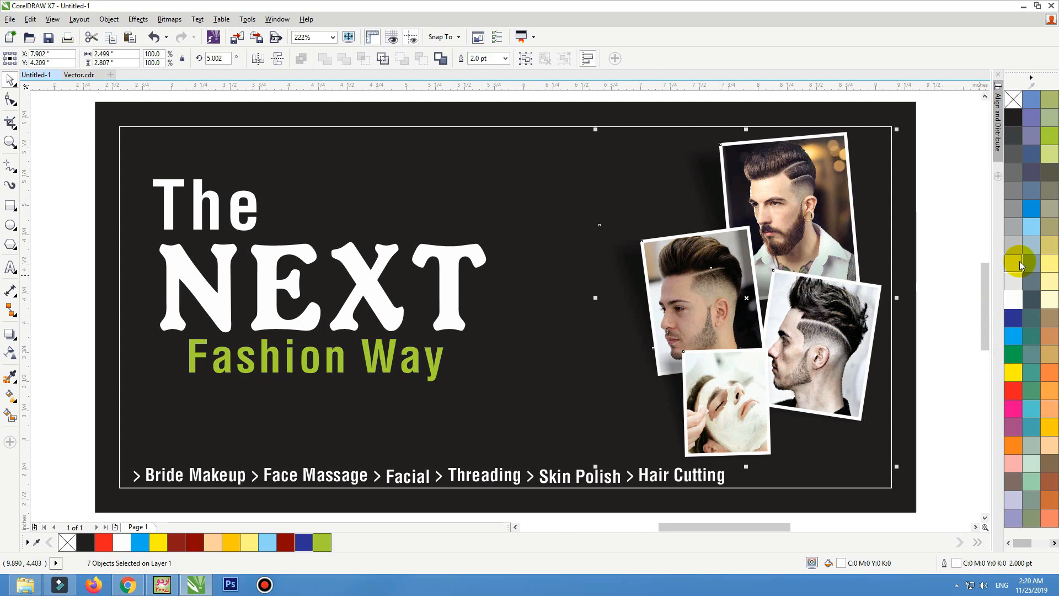
right_click(1018, 231)
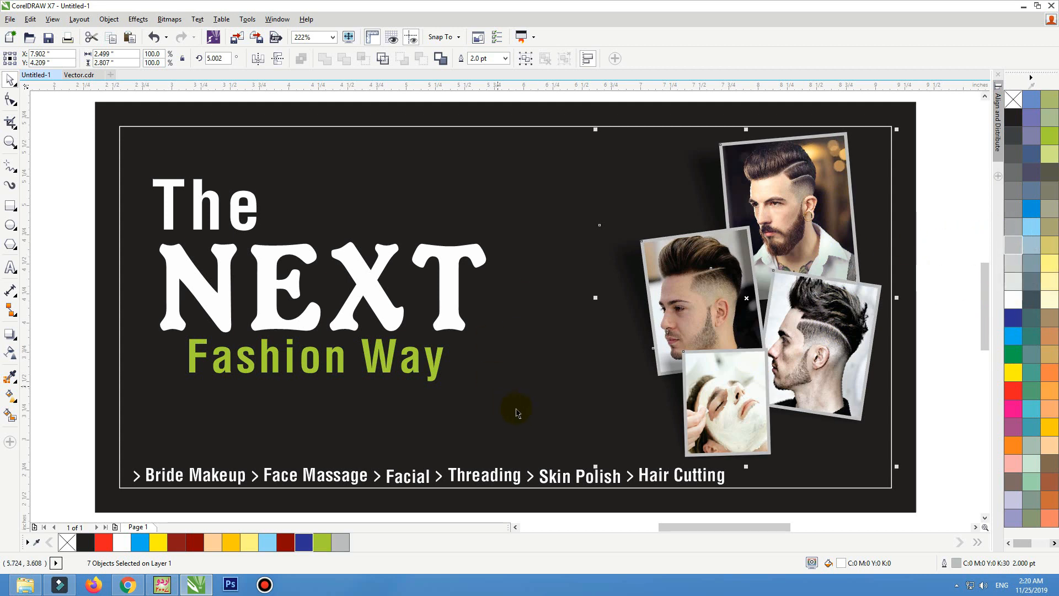
Group the photo cluster and centre it vertically on the black card.
key(F3)
key(F2)
drag(892, 204, 471, 406)
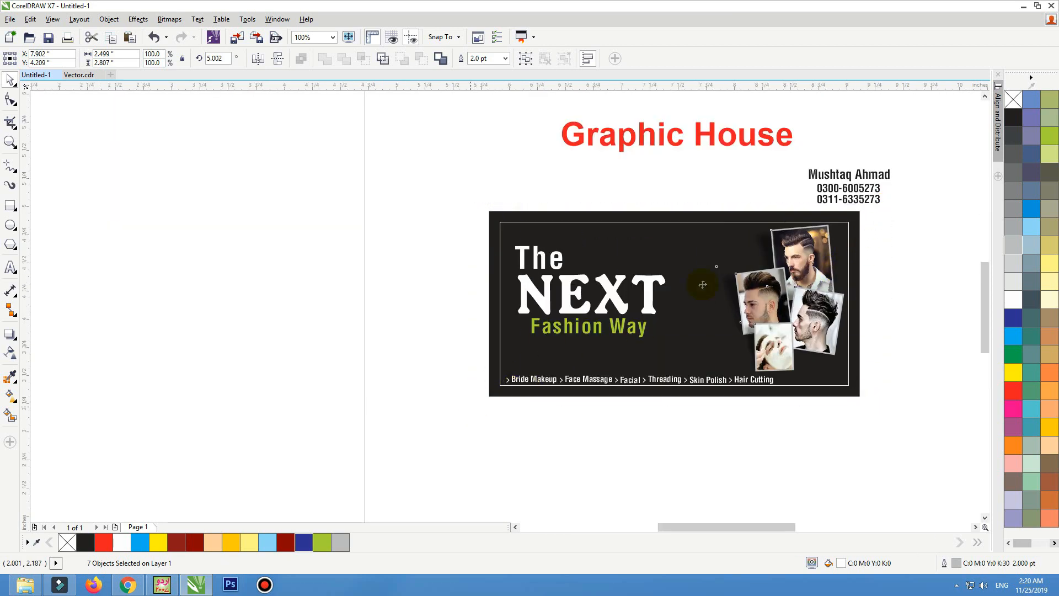
key(ctrl+g)
mouse_move(768, 288)
mouse_down()
mouse_move(765, 300)
mouse_move(774, 296)
mouse_up()
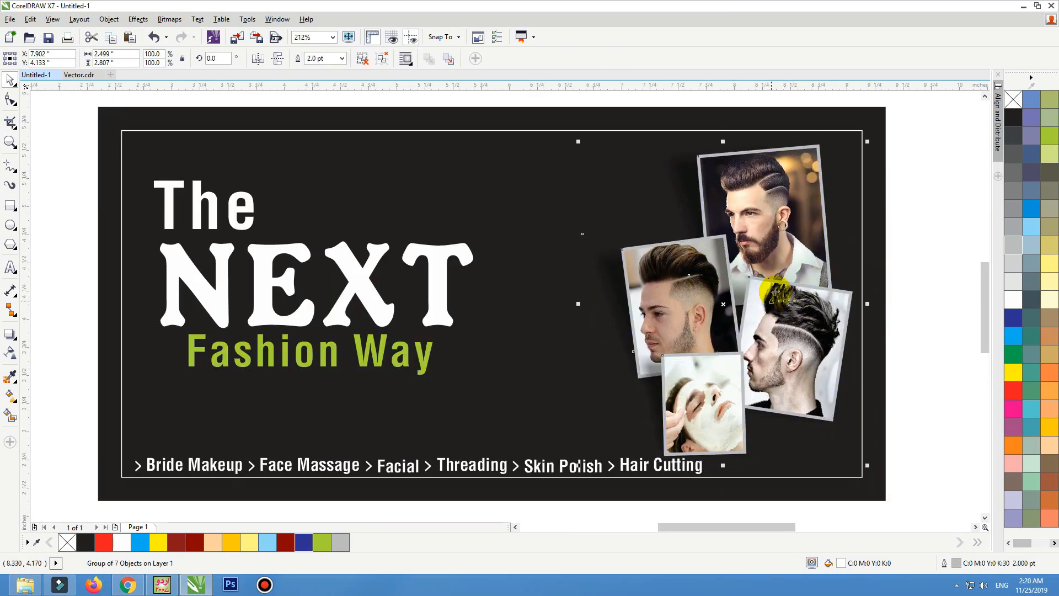
shift+click(881, 272)
click(912, 246)
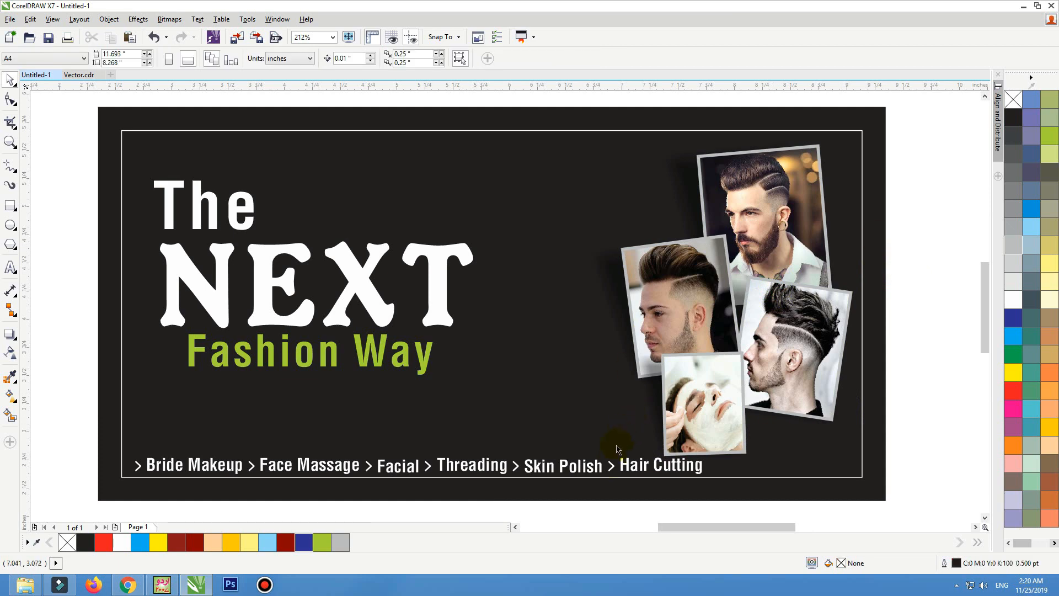
Scale the services list line down to about 3.43 inches wide, keeping it at the card's lower left.
click(613, 464)
drag(705, 456, 525, 458)
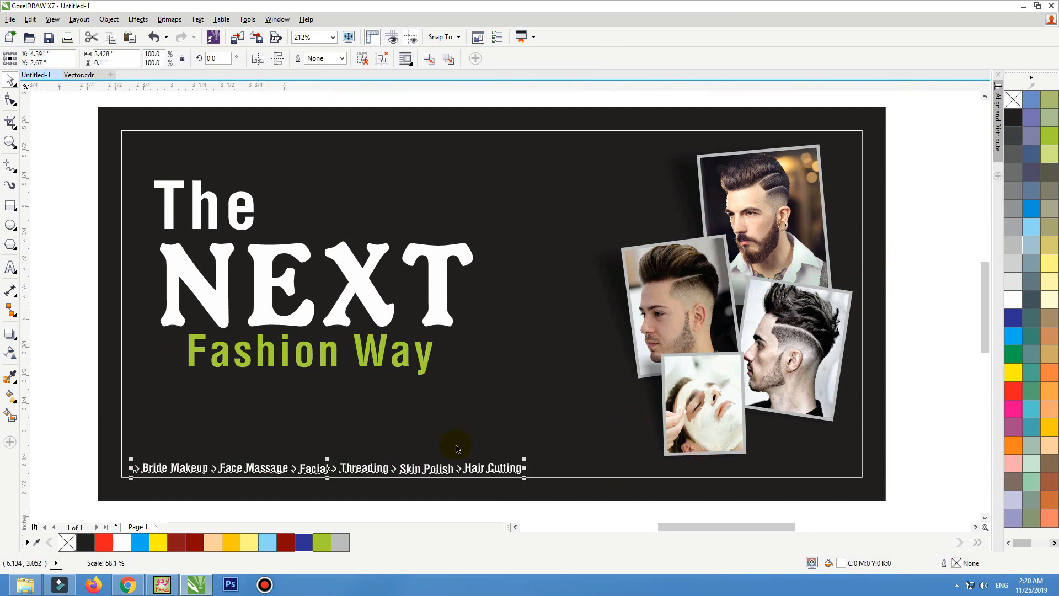
Move "Fashion Way" and "NEXT" down and to the right, and enlarge "NEXT" to about 3.34 inches wide.
click(425, 386)
drag(425, 386, 452, 422)
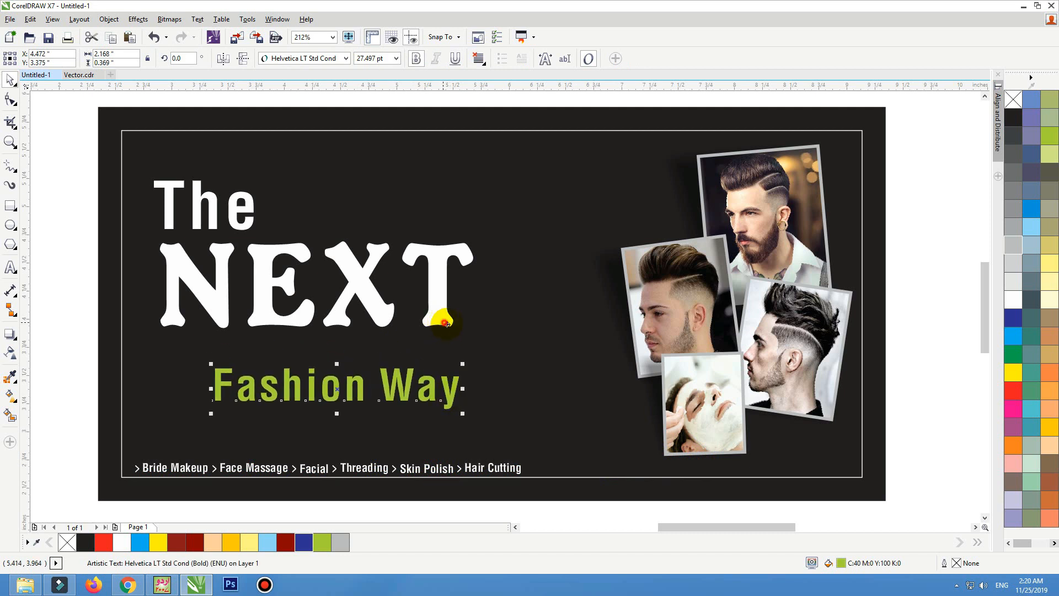
drag(446, 323, 472, 340)
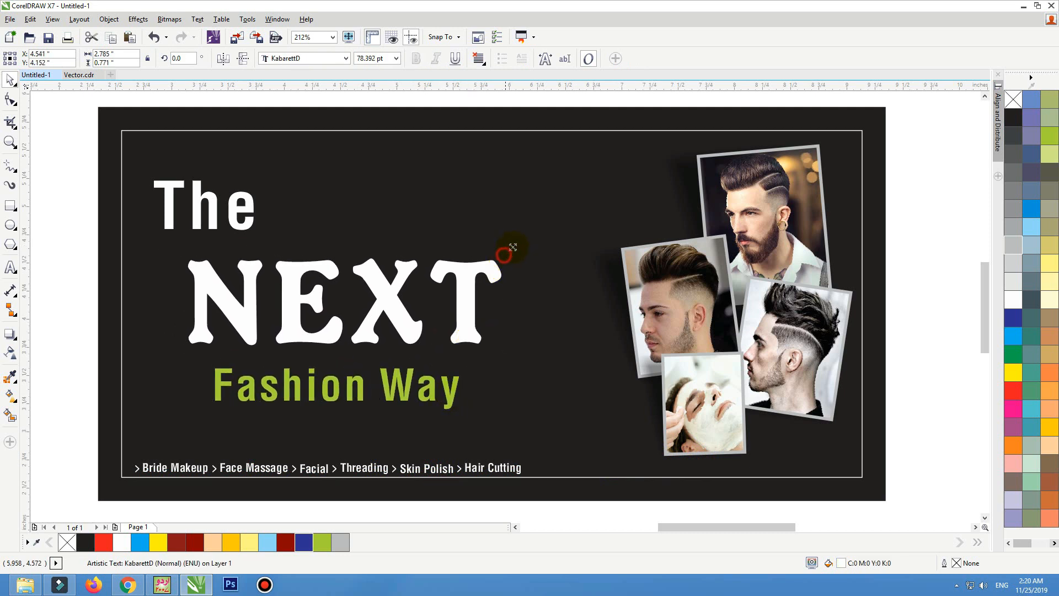
drag(513, 247, 535, 243)
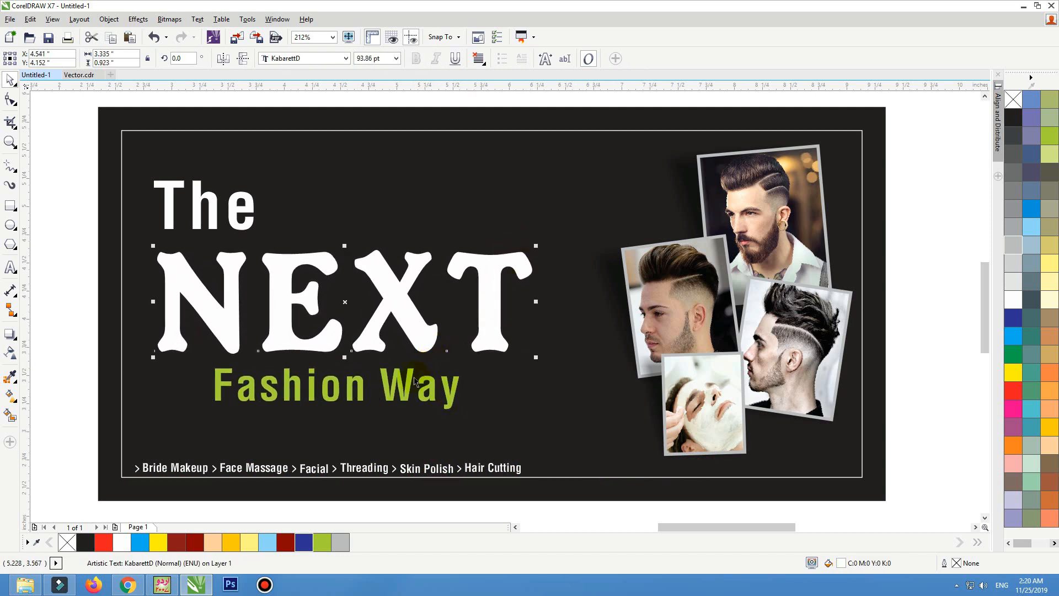
Nudge "Fashion Way" up closer to "NEXT" and centre the two texts horizontally on each other.
drag(408, 378, 405, 372)
shift+click(425, 338)
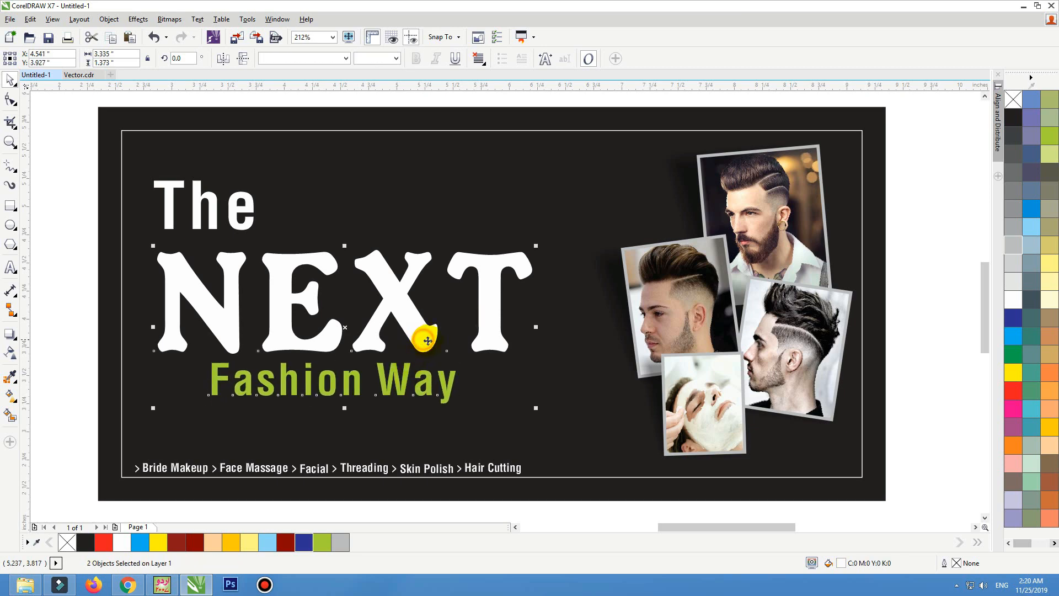
key(c)
Centre "NEXT" vertically on the black card and group it with "Fashion Way".
scroll(353, 339, down, 3)
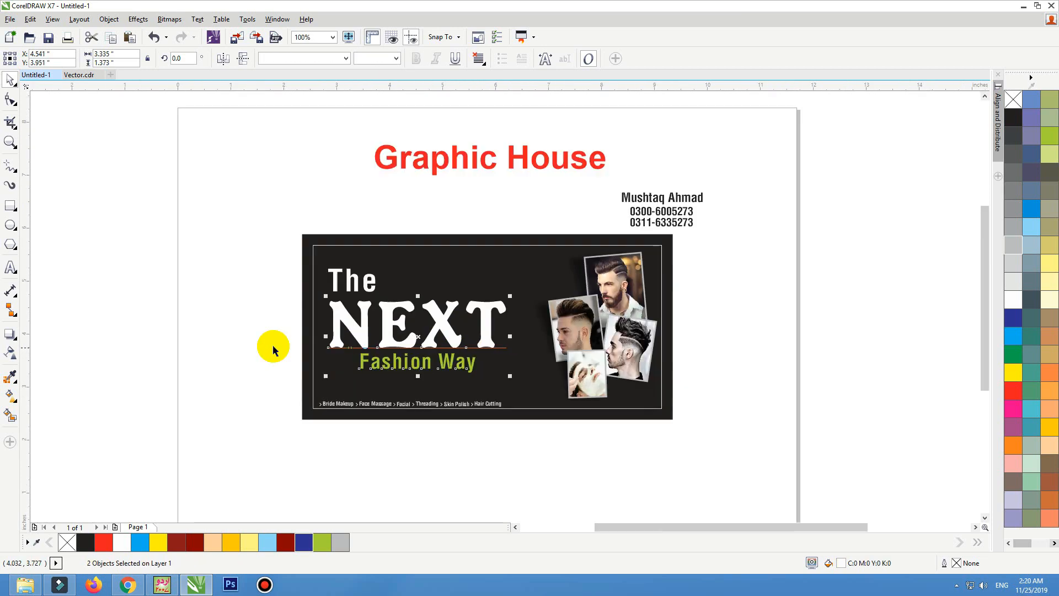
drag(208, 225, 679, 436)
click(495, 272)
shift+click(497, 129)
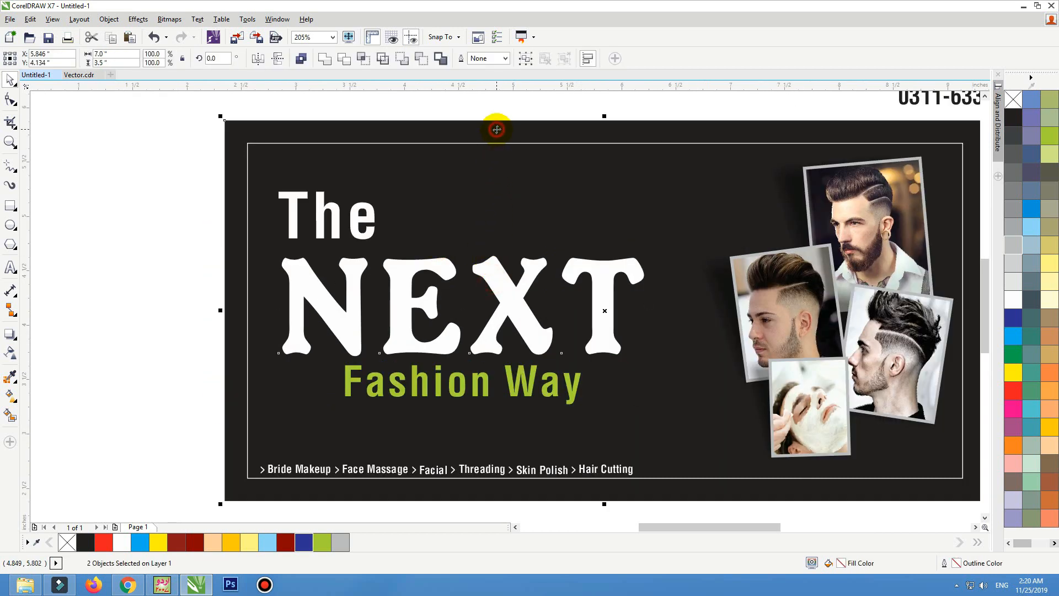
key(e)
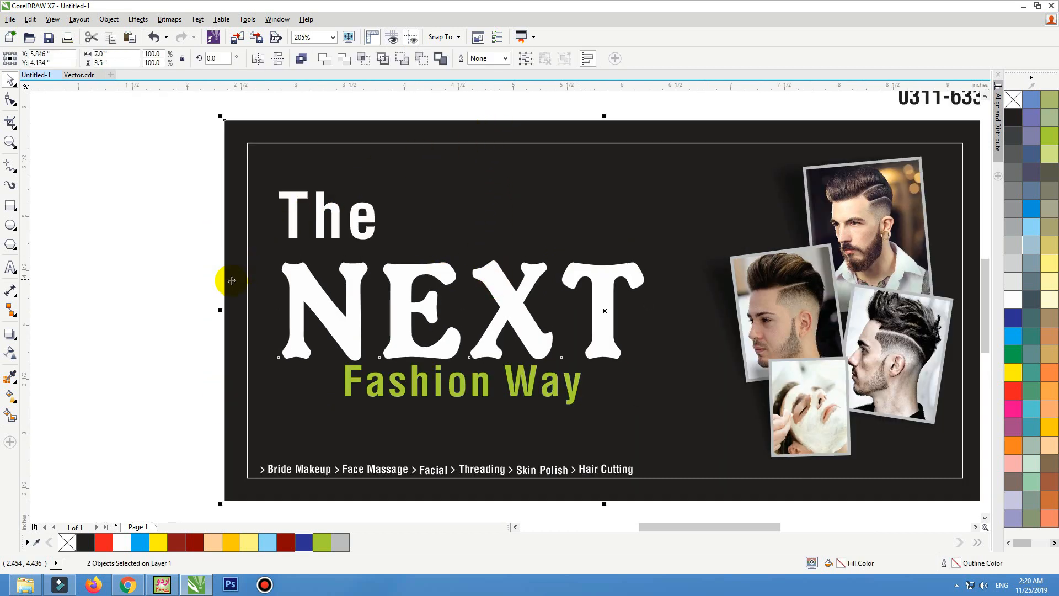
drag(197, 245, 689, 426)
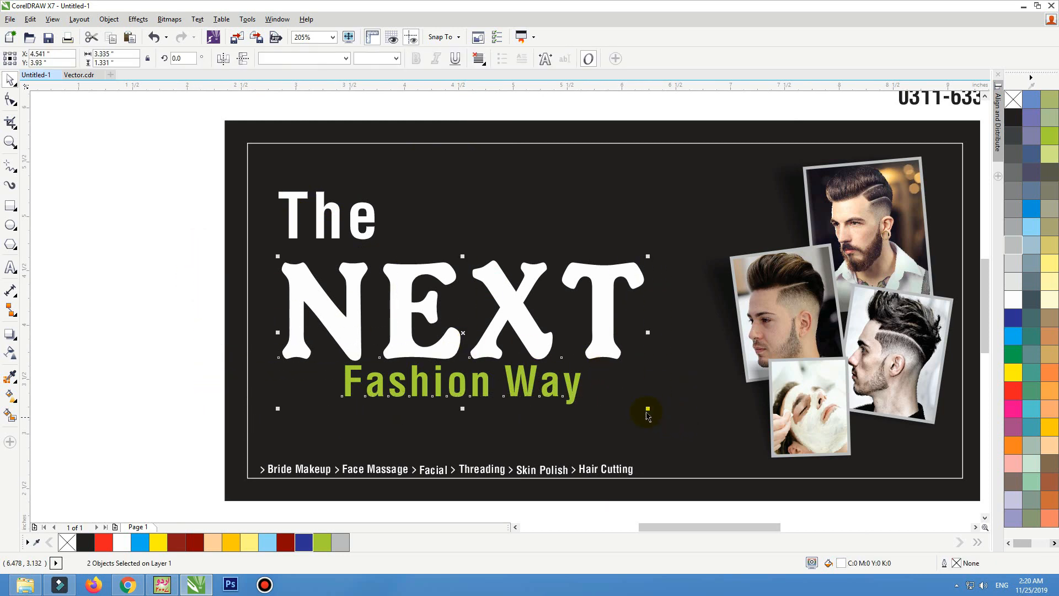
key(ctrl+g)
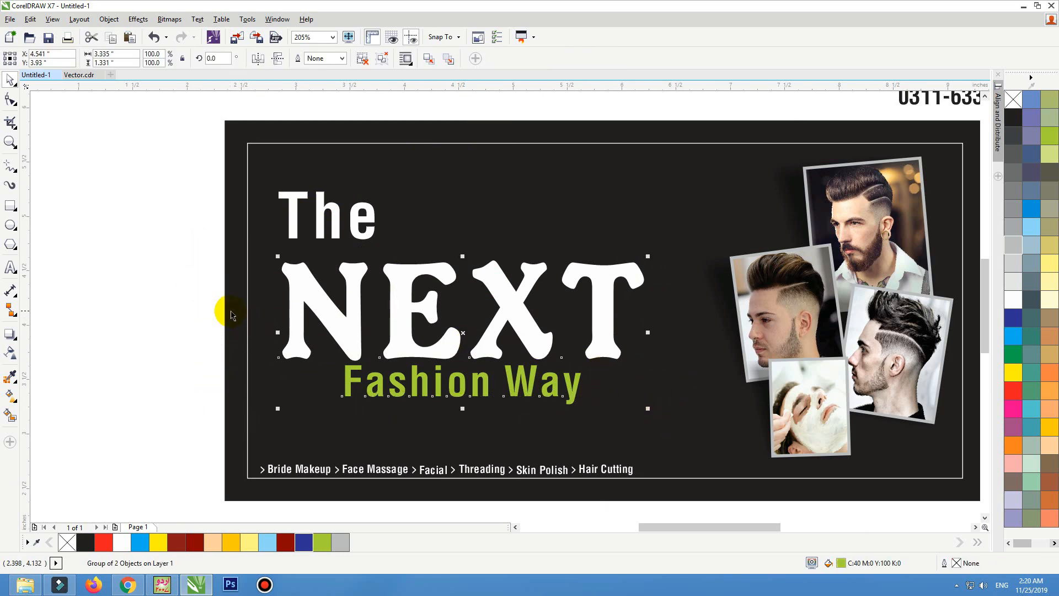
Try to centre the "NEXT Fashion Way" text group vertically on the black card.
shift+click(231, 312)
key(e)
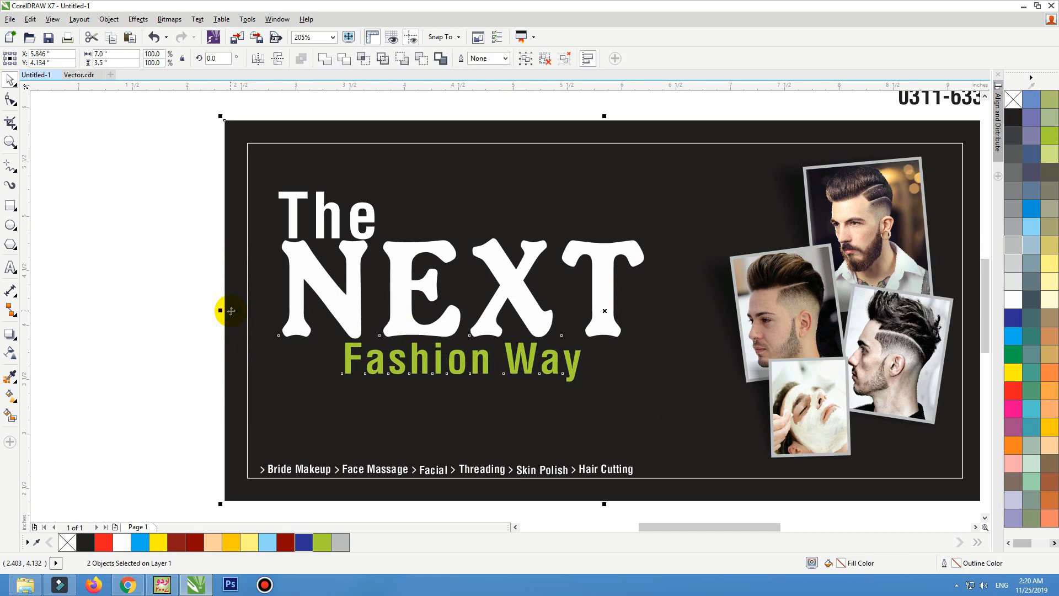
click(142, 328)
key(ctrl+z)
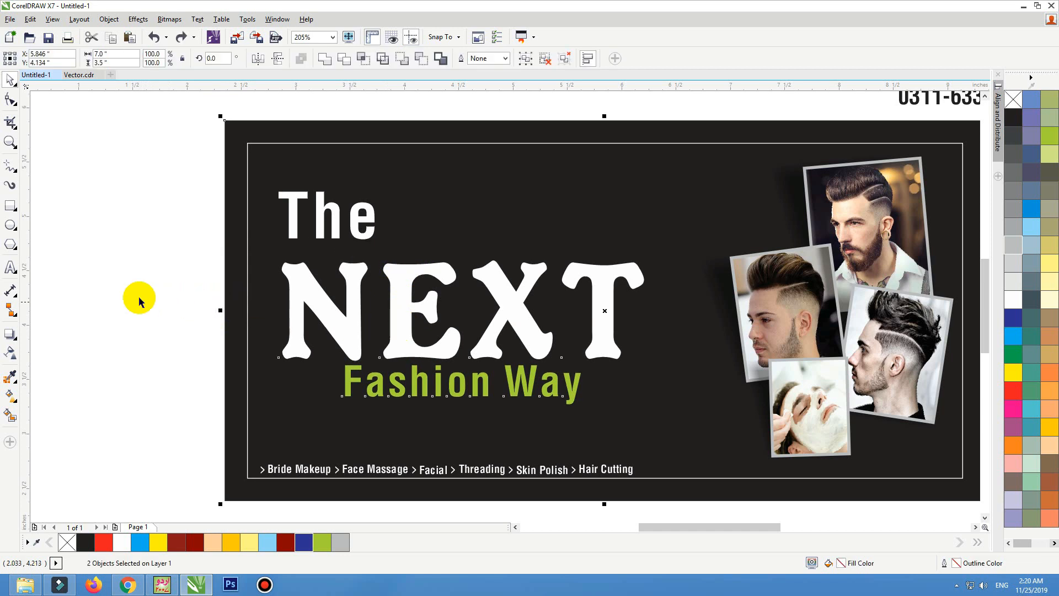
Nudge the "NEXT Fashion Way" text group up by about 0.03 inch.
click(118, 296)
click(327, 316)
drag(327, 316, 327, 313)
click(106, 281)
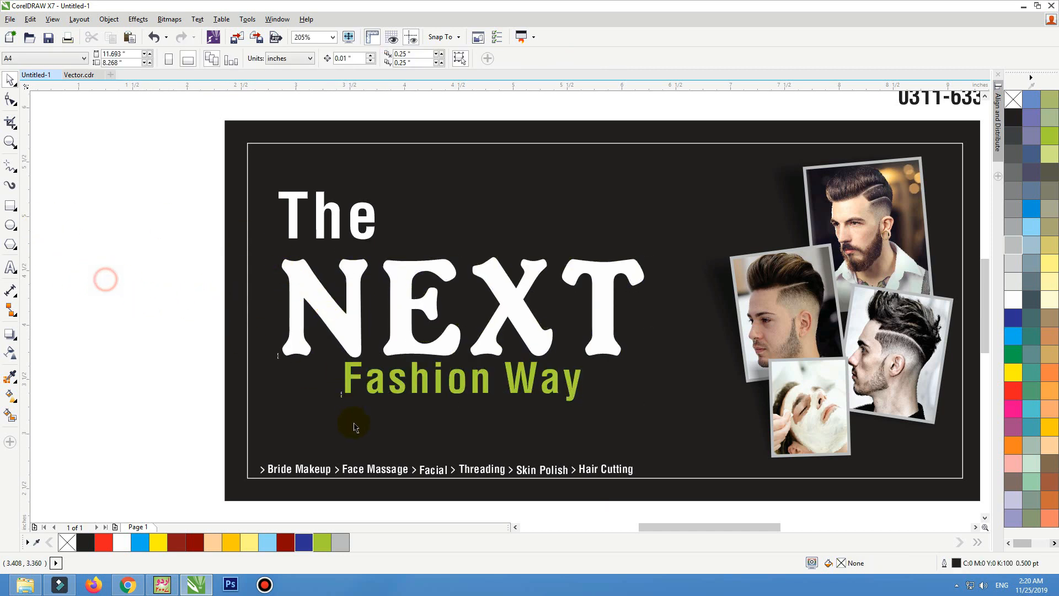
Bring the green light flare image from outside the page onto the card, directly beneath "Fashion Way".
click(394, 388)
scroll(449, 327, down, 3)
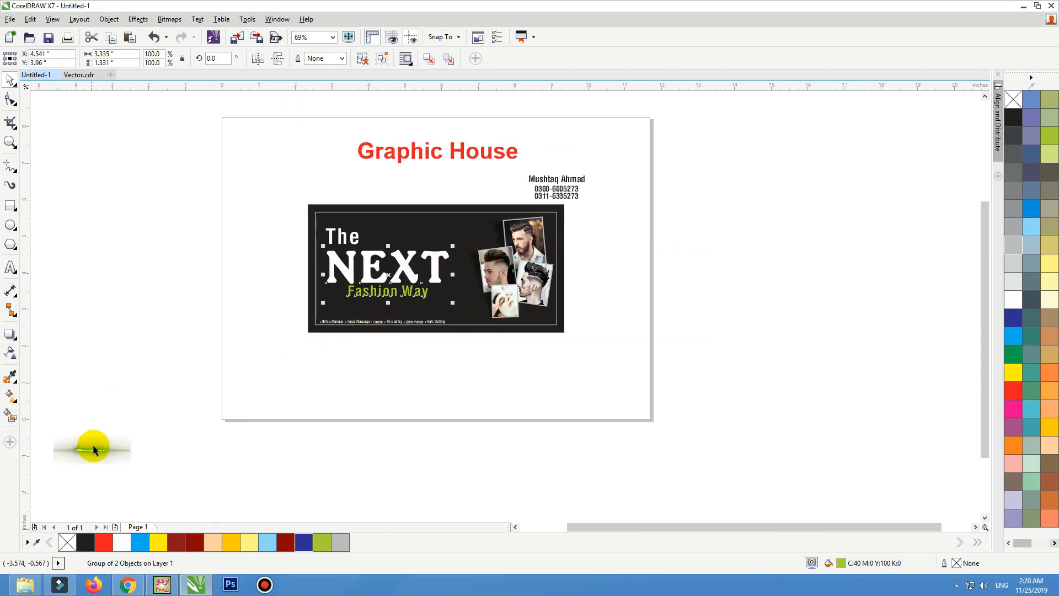
drag(102, 446, 331, 357)
drag(247, 233, 635, 356)
drag(334, 442, 396, 285)
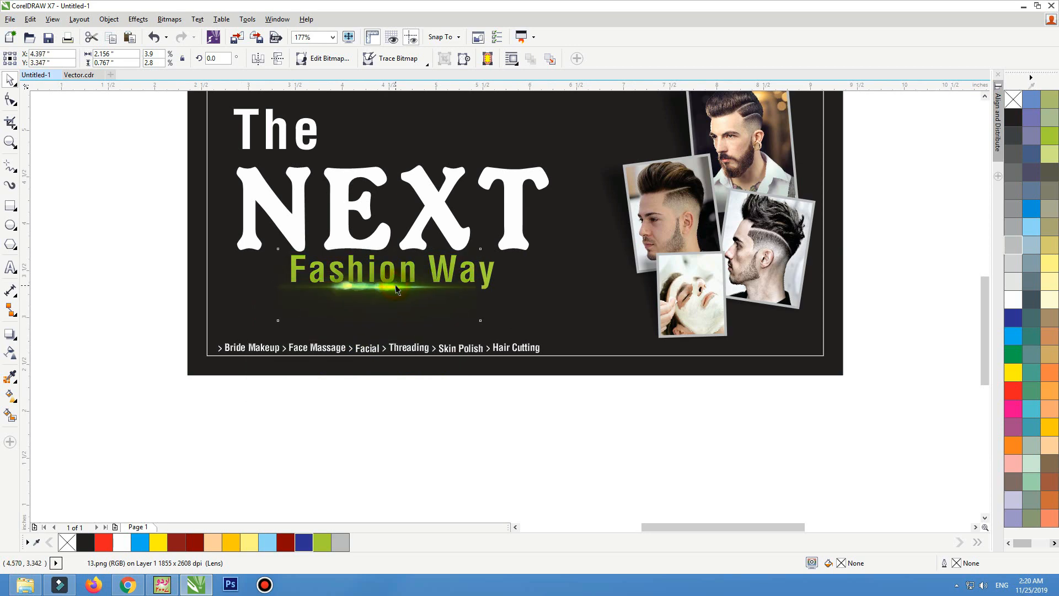
Change the card background's fill to rich black with C 60, M 60, Y 60, K 100.
click(456, 370)
key(shift+F2)
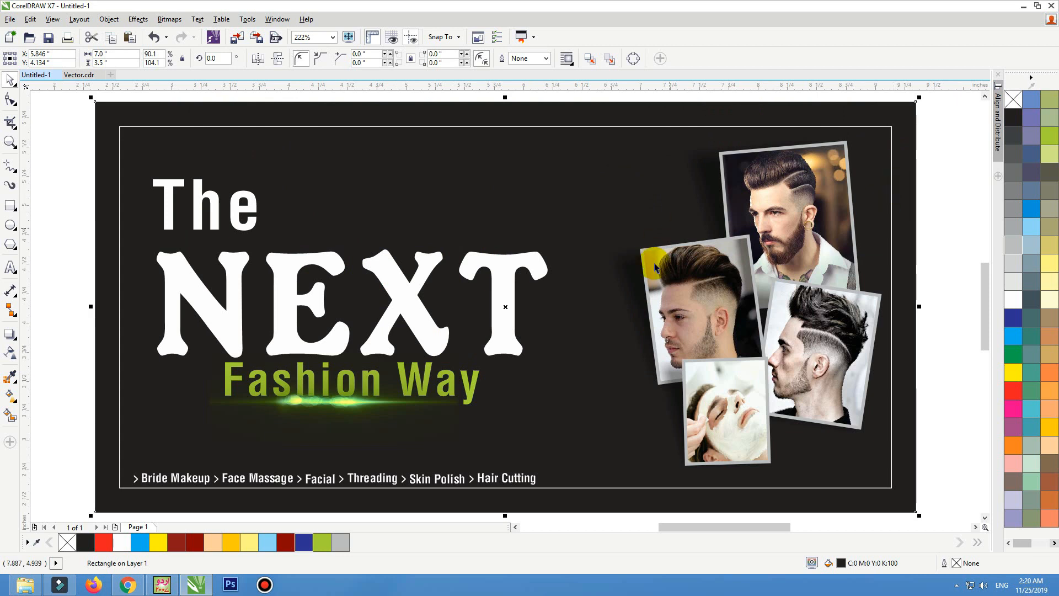
double_click(842, 564)
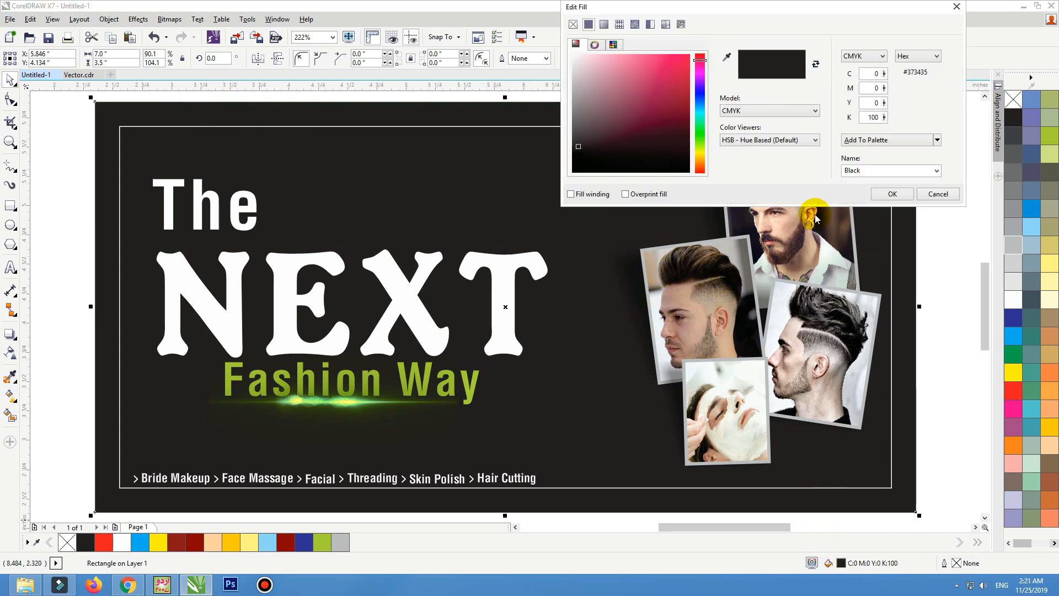
click(868, 74)
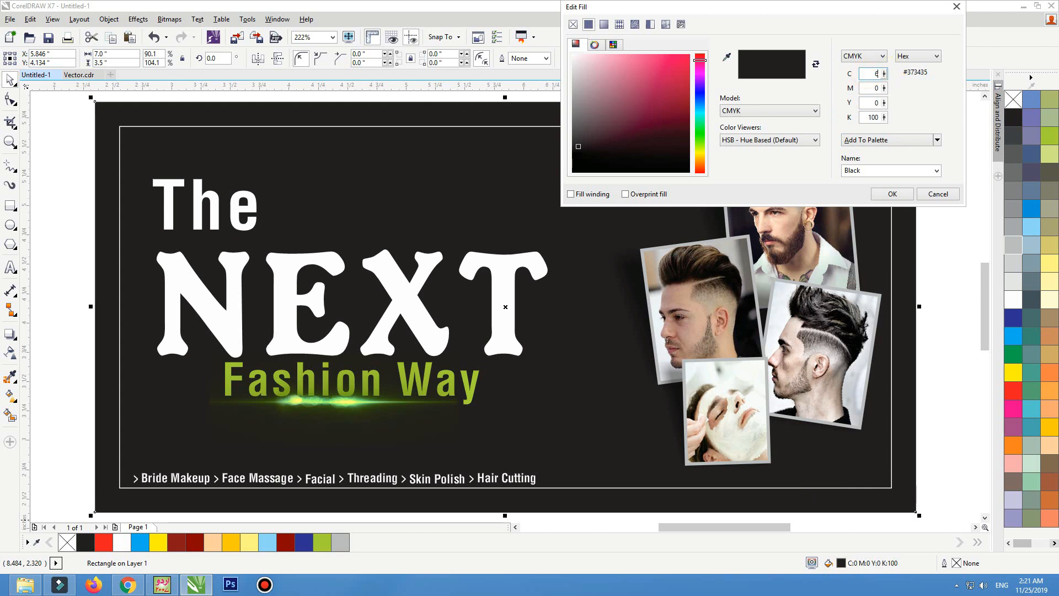
text(60)
key(Tab)
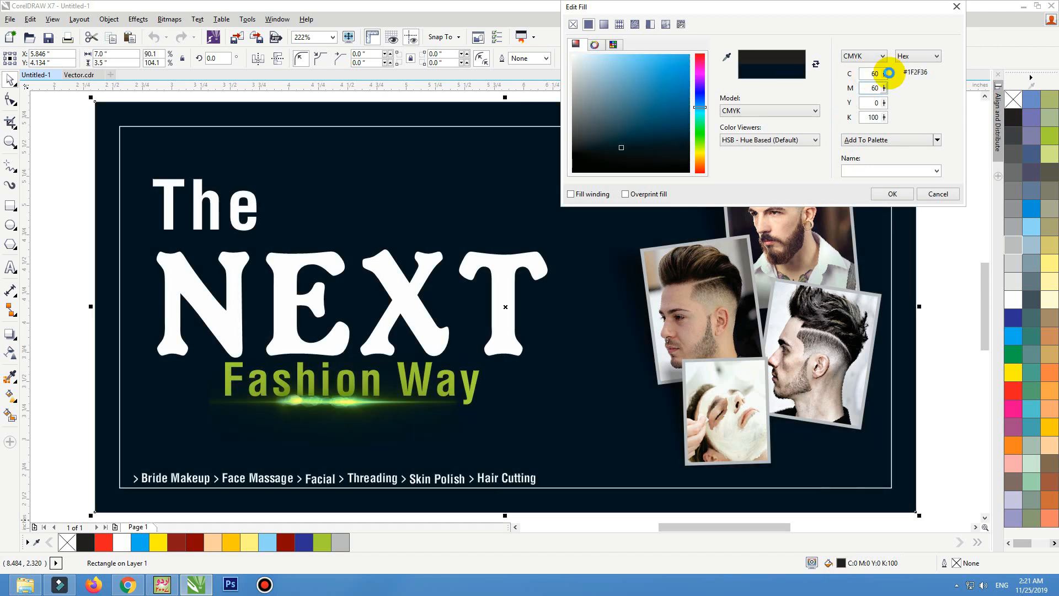
text(60)
key(Tab)
text(60)
click(874, 88)
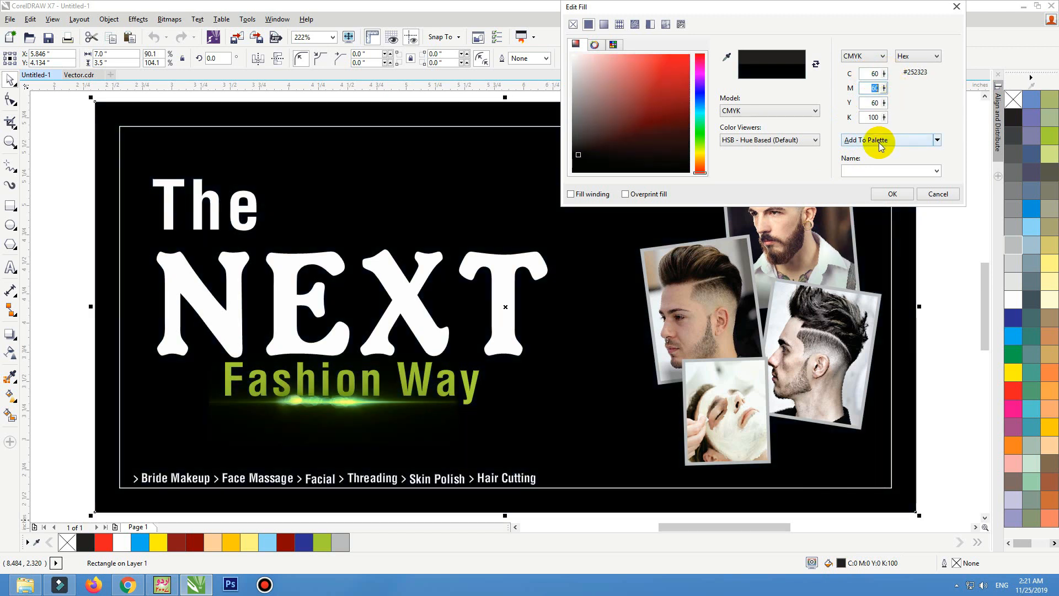
click(892, 193)
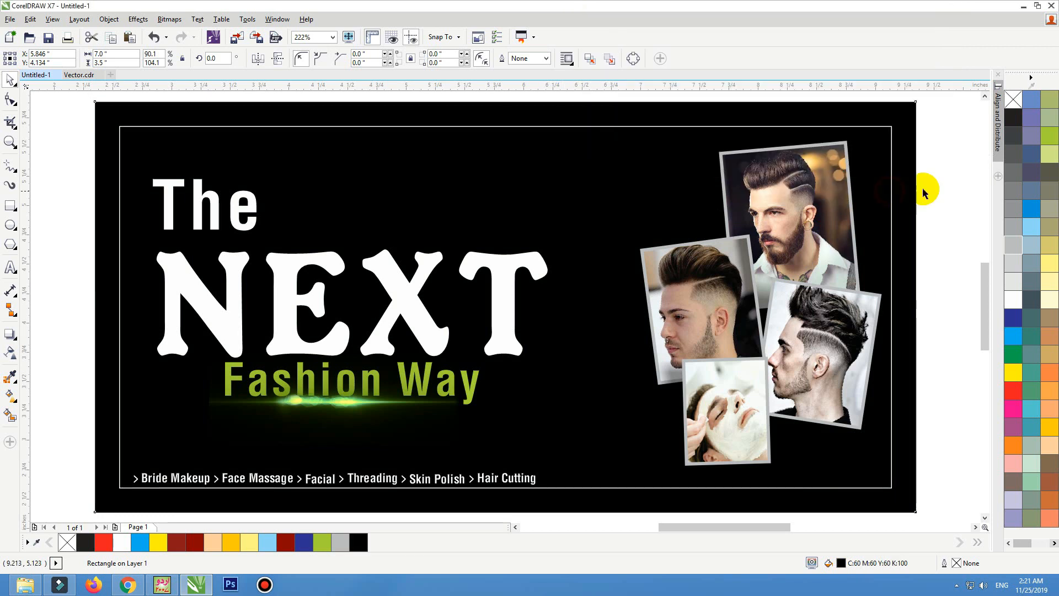
Centre the green flare horizontally with the "NEXT Fashion Way" group, then shift both slightly toward the photos and enlarge them a little.
click(454, 390)
click(473, 381)
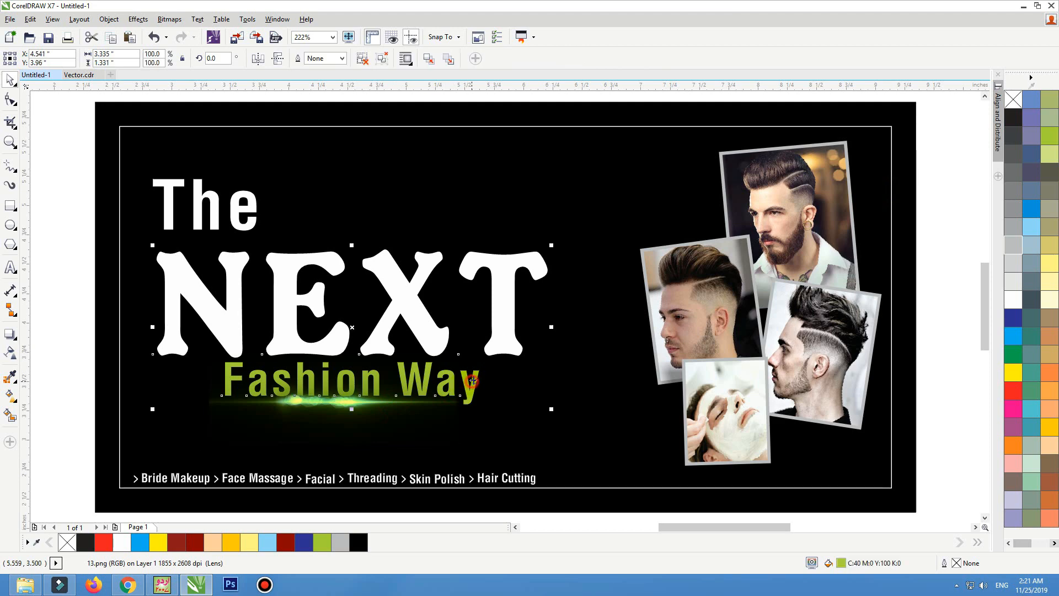
shift+click(351, 409)
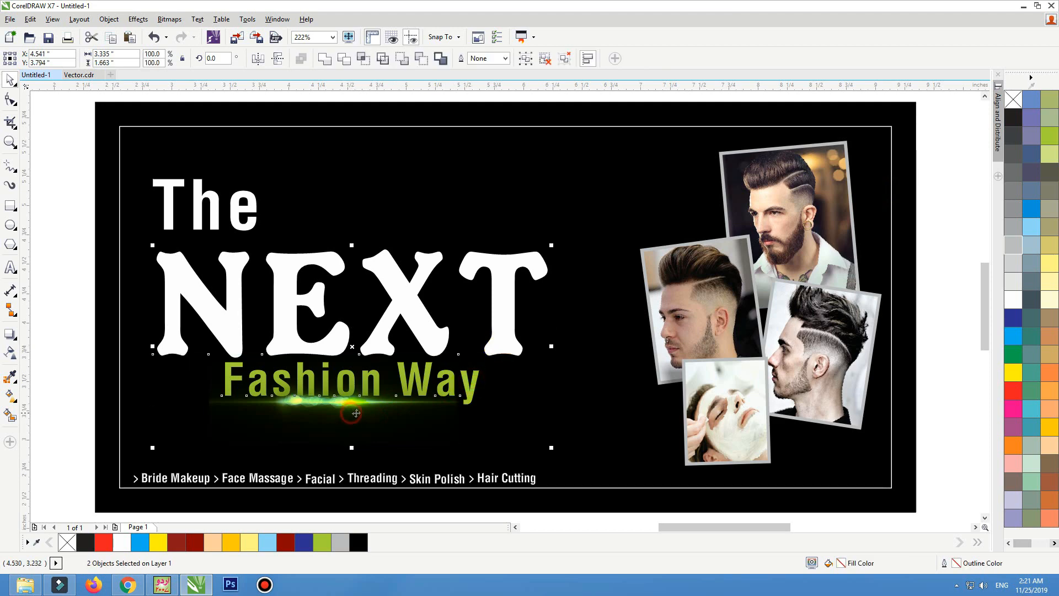
key(c)
drag(363, 409, 401, 409)
drag(574, 247, 558, 267)
Draw a rectangle about 0.61 × 0.28 inch over the word "The".
click(248, 209)
scroll(177, 303, down, 2)
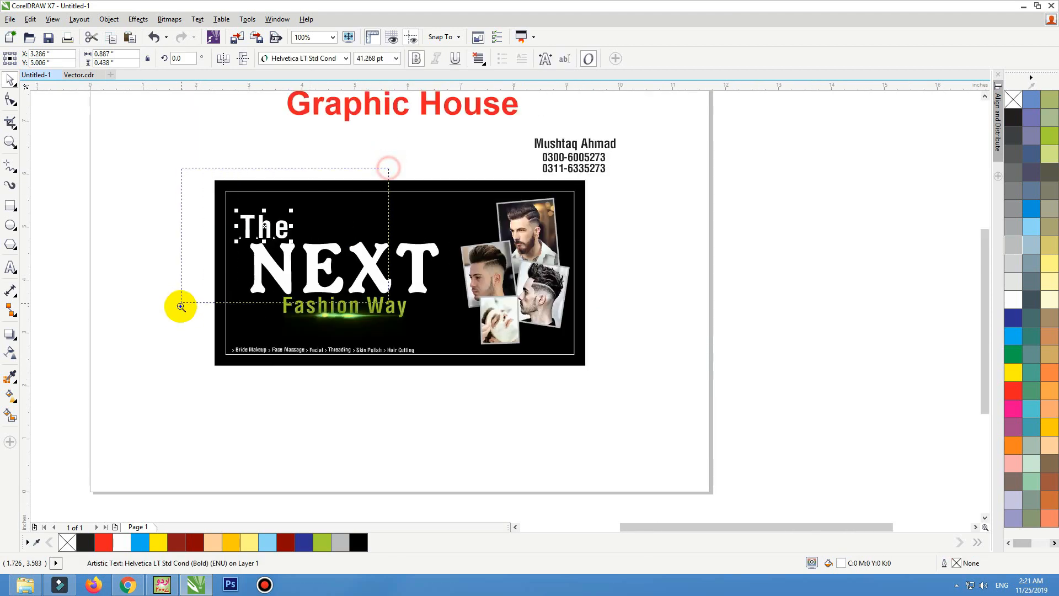
scroll(138, 259, up, 3)
click(11, 207)
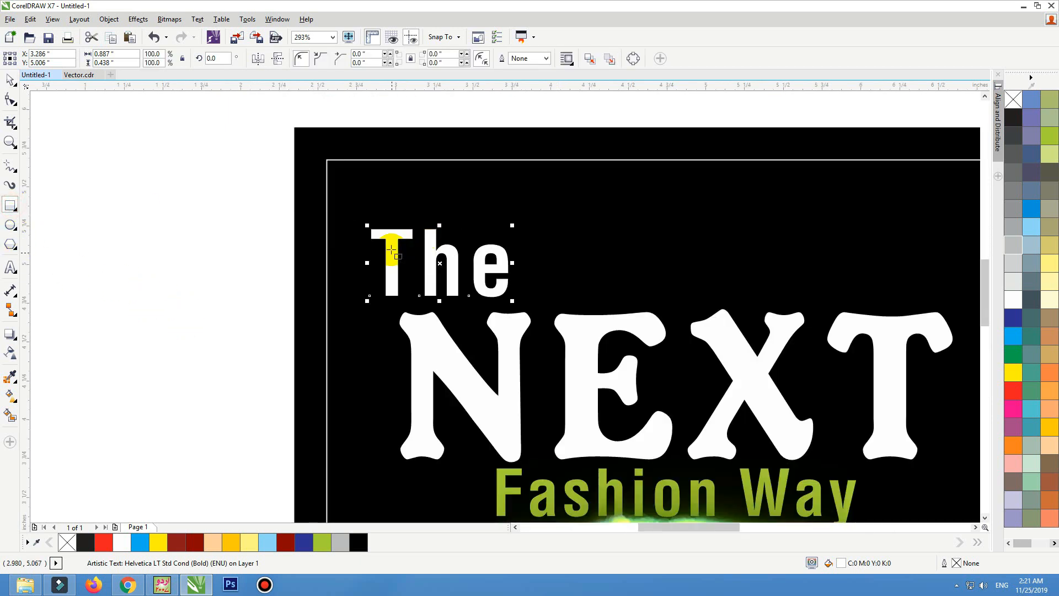
drag(391, 250, 486, 294)
scroll(418, 313, up, 3)
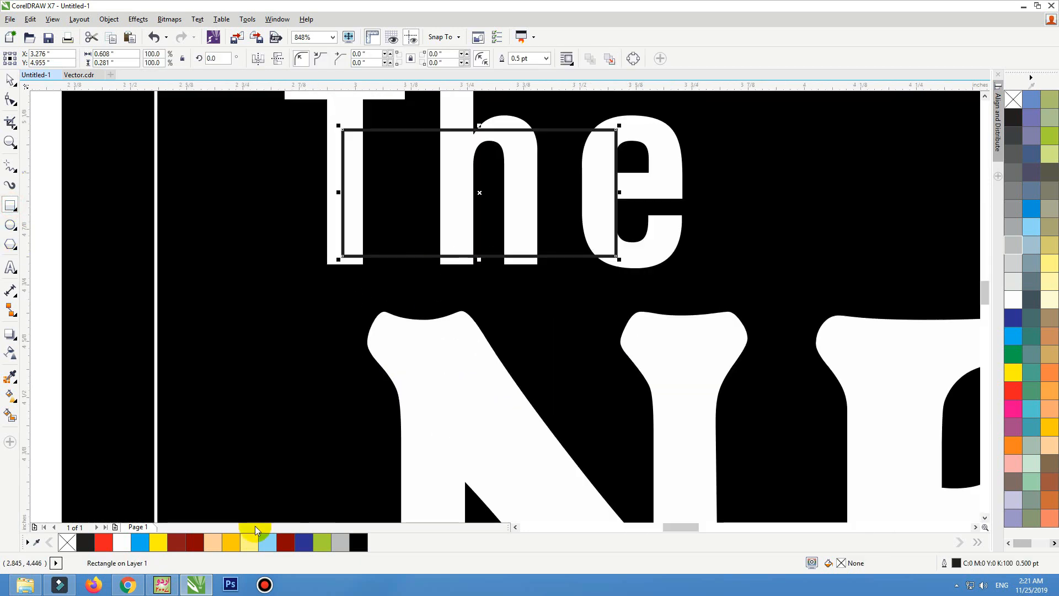
Fill the small rectangle over "The" with Chartreuse and remove its outline.
click(323, 542)
key(space)
key(shift+F2)
key(F3)
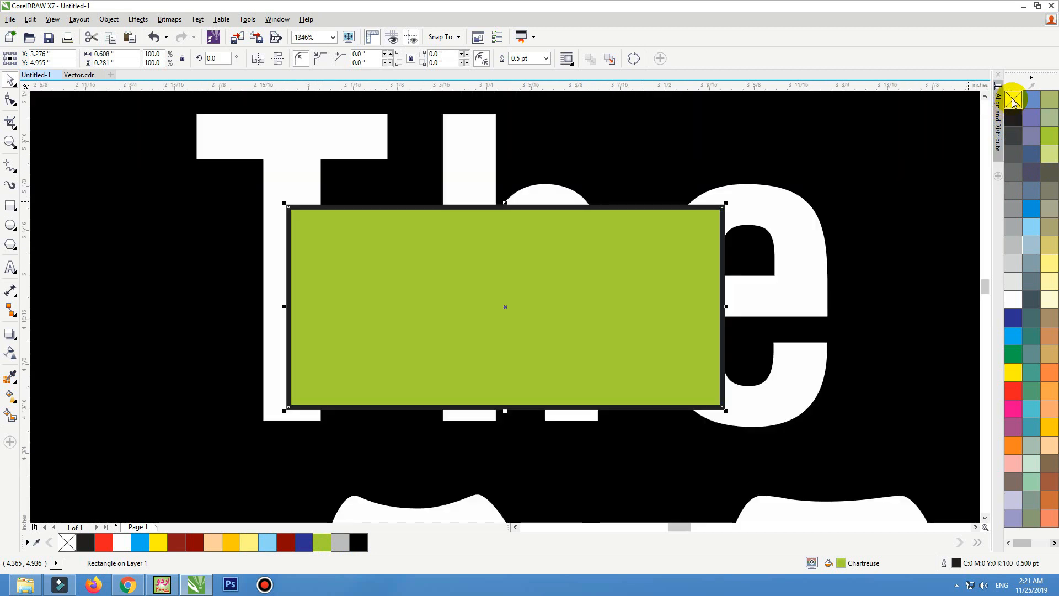
right_click(1014, 100)
Move the green rectangle to just above "NEXT" and align its left edge with the title's left edge.
scroll(709, 201, down, 2)
drag(685, 226, 693, 240)
shift+click(646, 355)
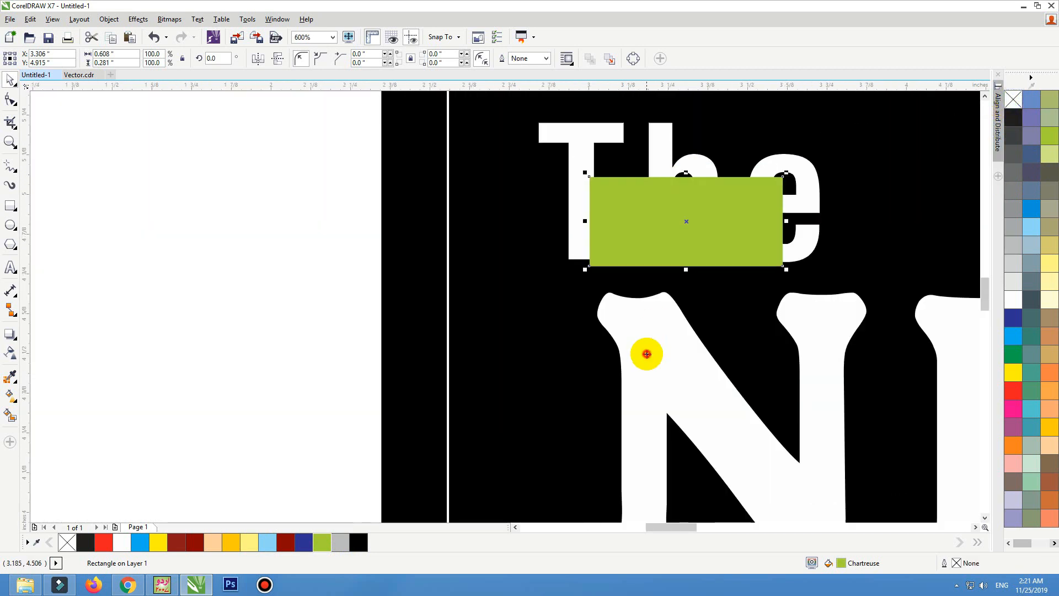
key(l)
click(288, 288)
Bring "The" to the front, shrink it to about 18 pt and centre it on the green rectangle.
click(805, 197)
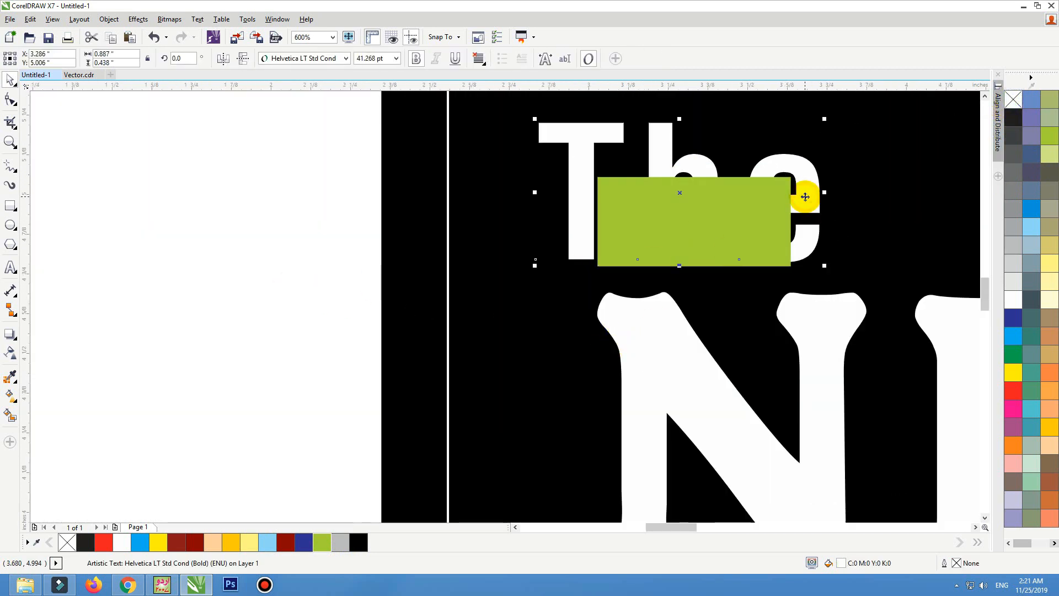
key(shift+Page_Up)
drag(826, 118, 667, 154)
shift+click(679, 205)
key(c)
click(425, 225)
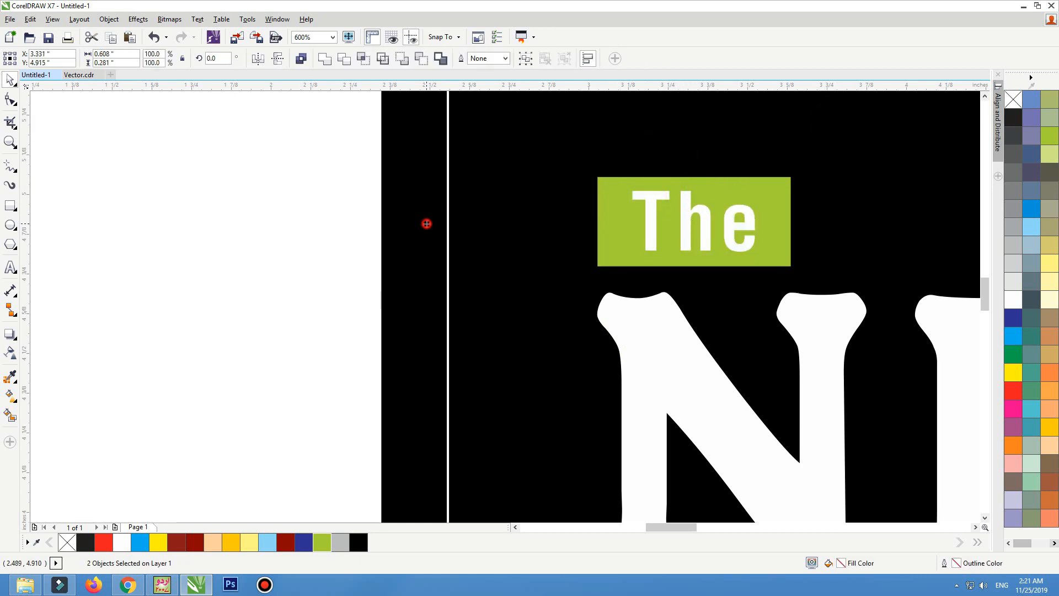
Recolour "The" in rich black and enlarge it slightly within the green rectangle.
click(721, 220)
click(356, 542)
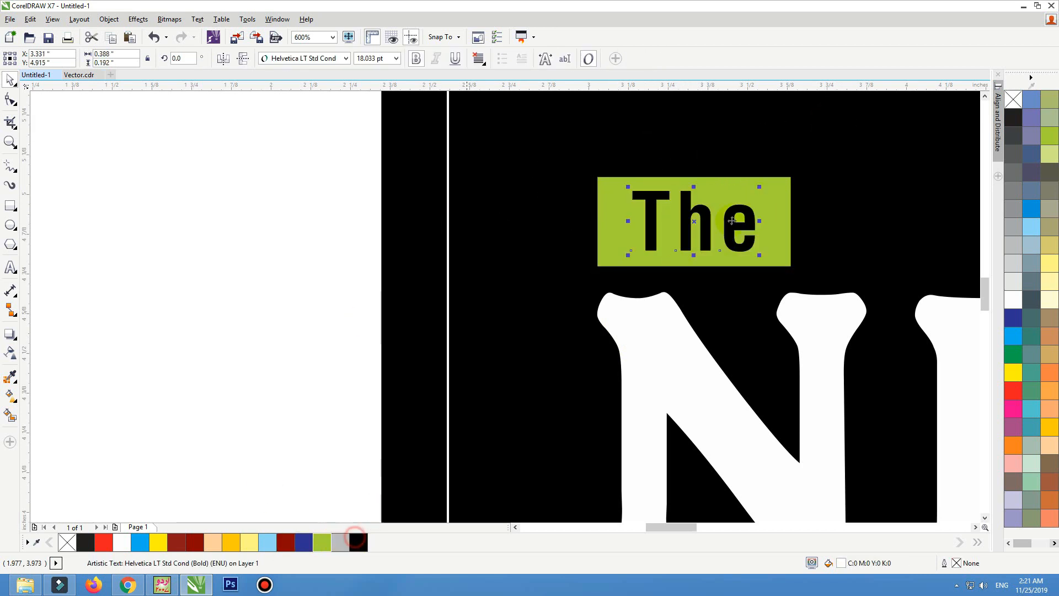
drag(761, 187, 771, 183)
shift+click(778, 194)
click(438, 219)
key(shift+F2)
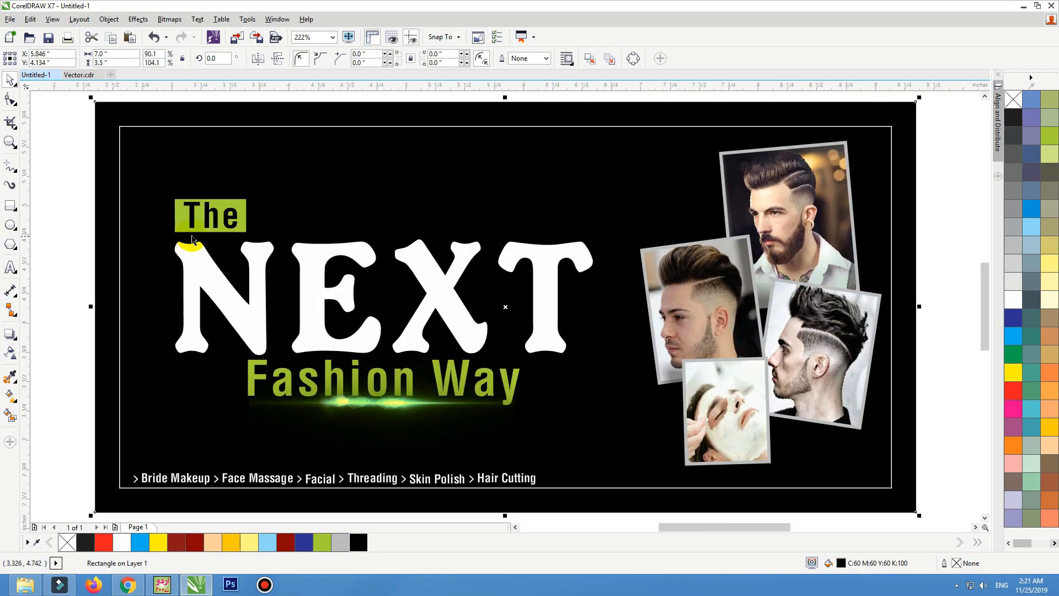
click(929, 163)
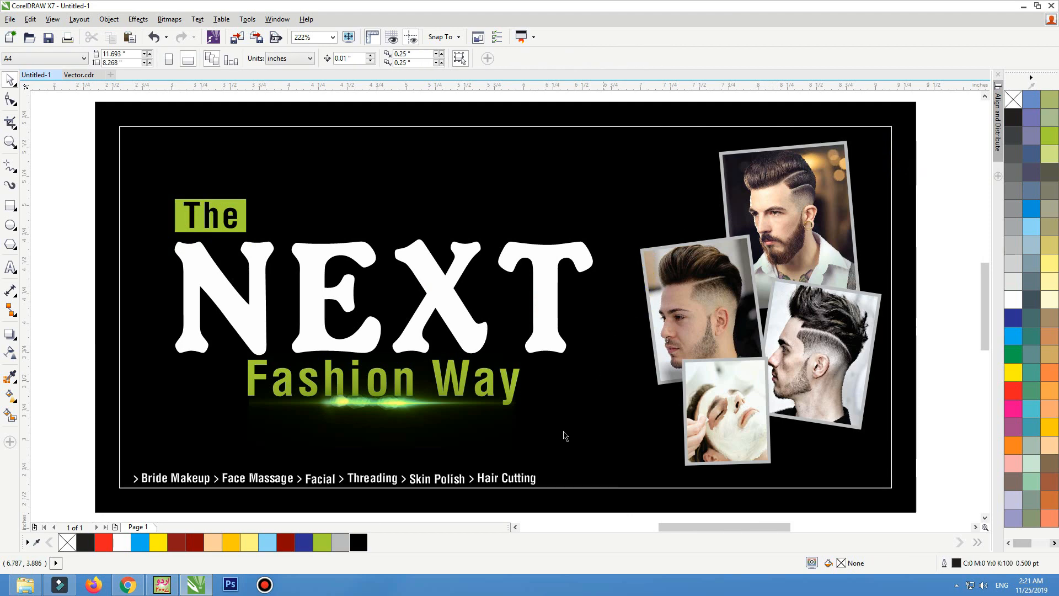
Group the two phone numbers and place them in white on the card, beside the topmost photo.
click(526, 479)
scroll(590, 437, down, 2)
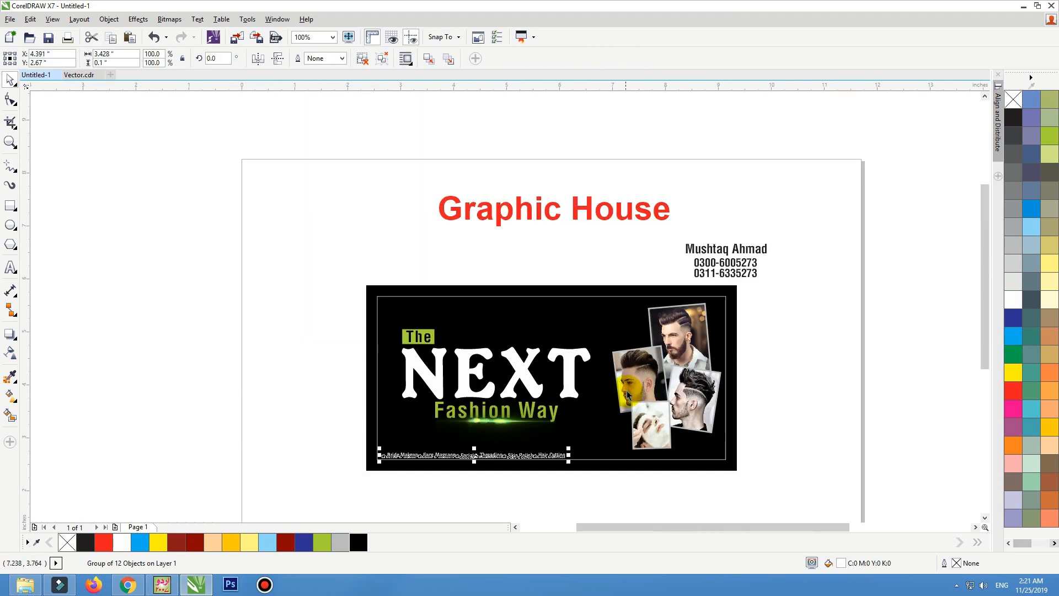
key(F4)
key(F2)
drag(501, 129, 88, 307)
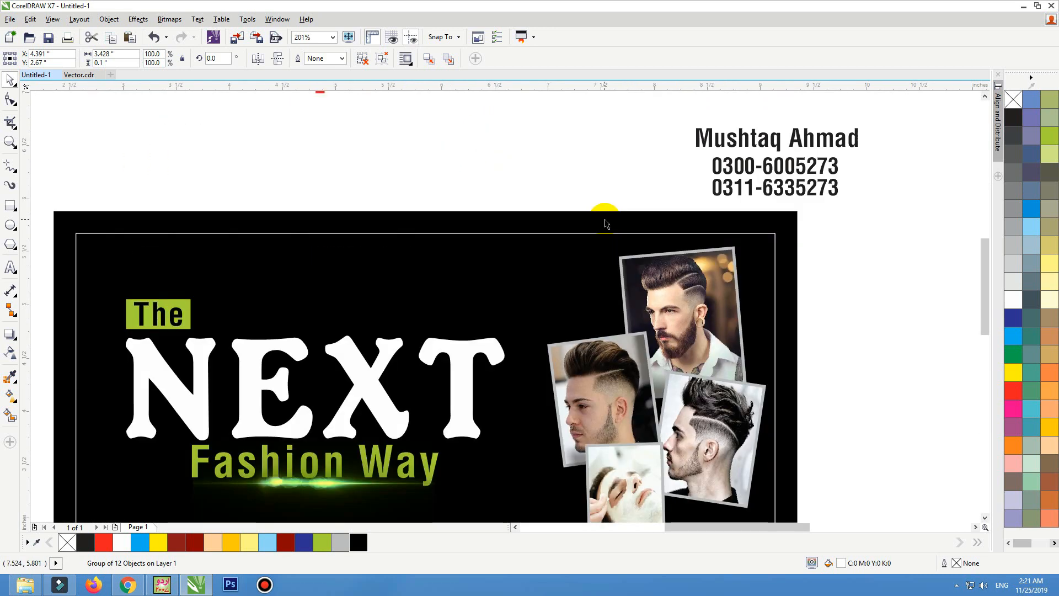
click(716, 187)
key(ctrl+g)
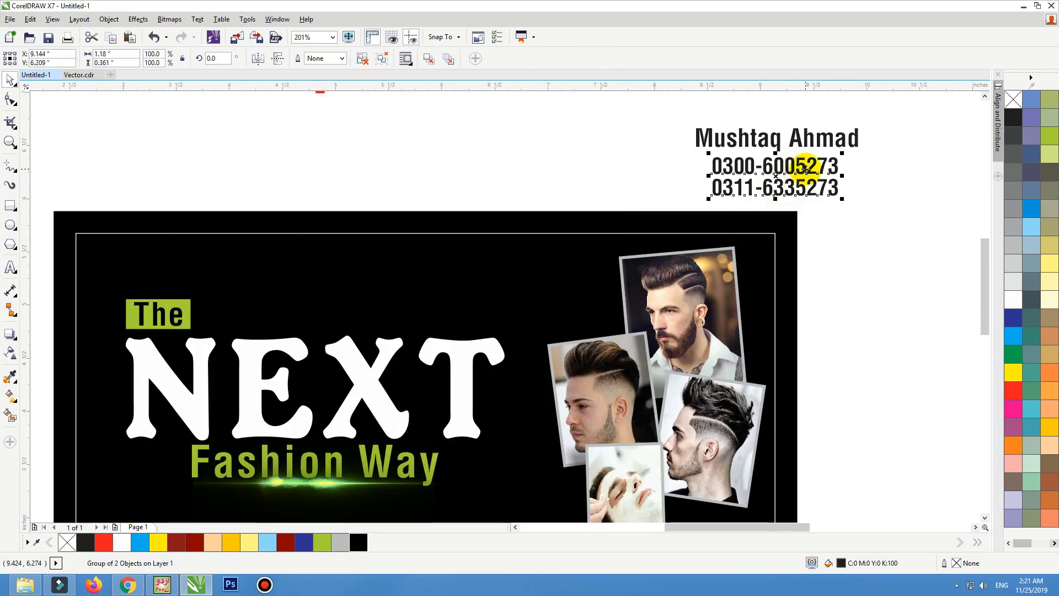
drag(797, 167, 563, 257)
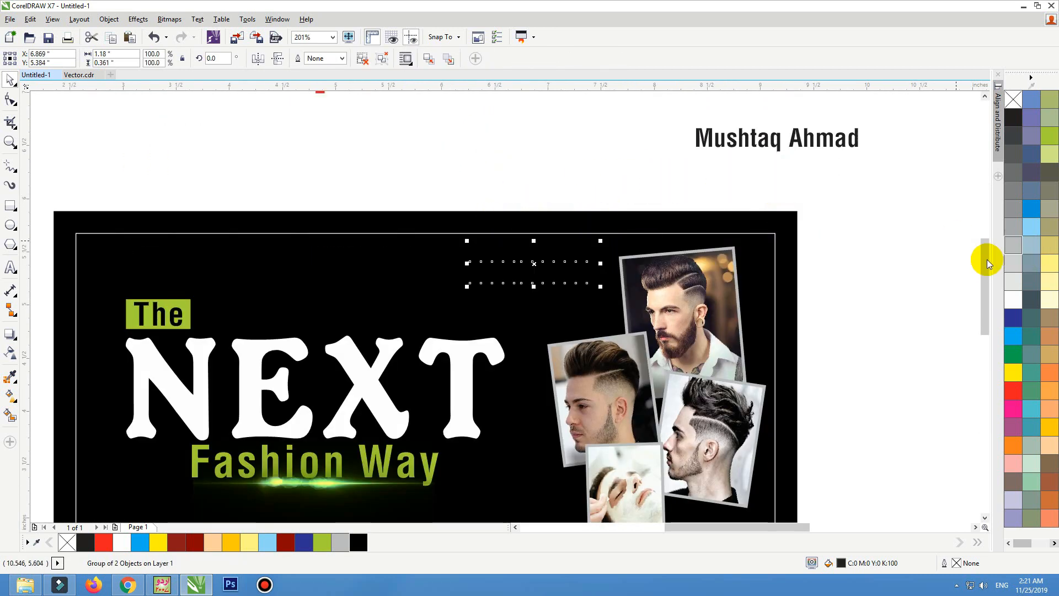
click(1019, 305)
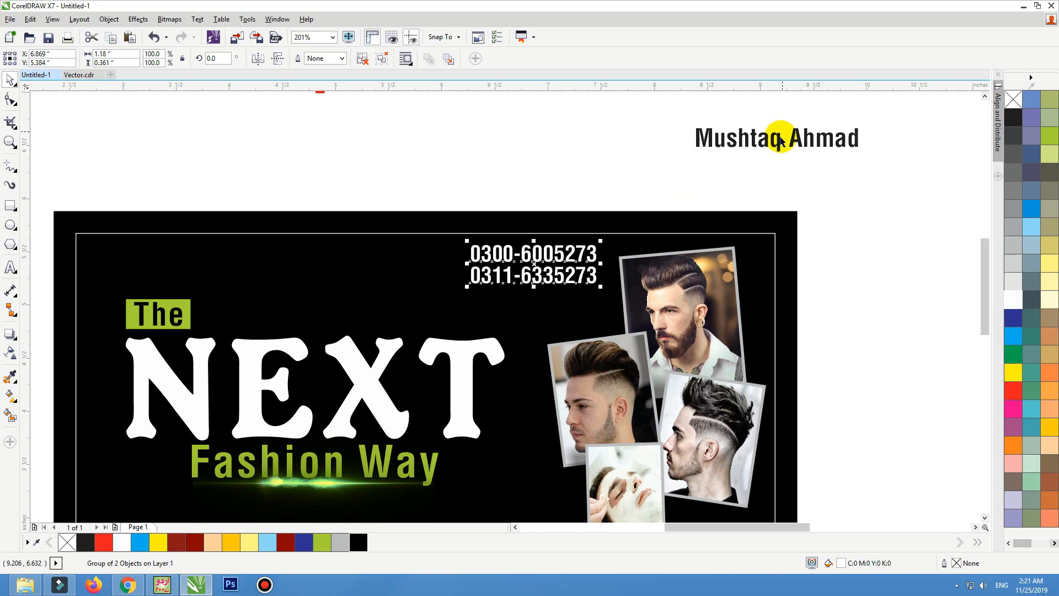
Try the font The Redlight Line Free on the contact person's name.
click(780, 137)
click(298, 65)
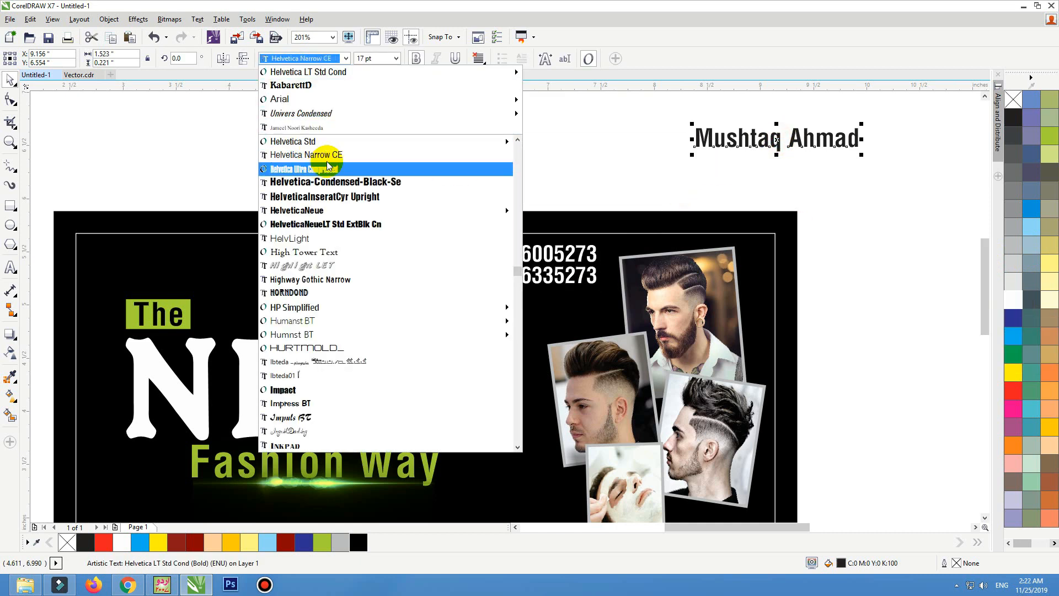
text(t)
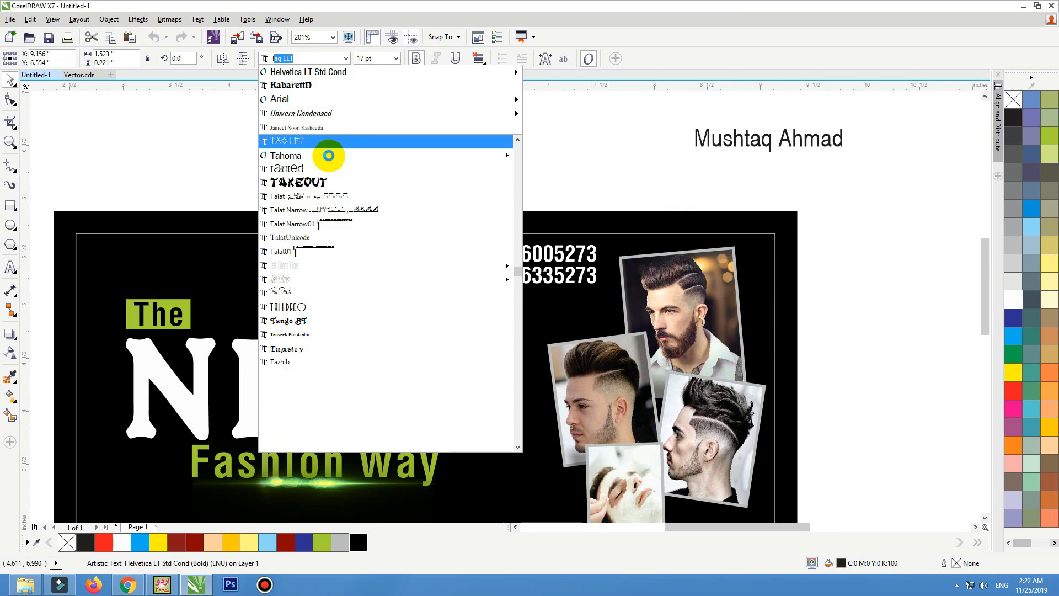
text(he Redlight)
click(330, 180)
click(331, 173)
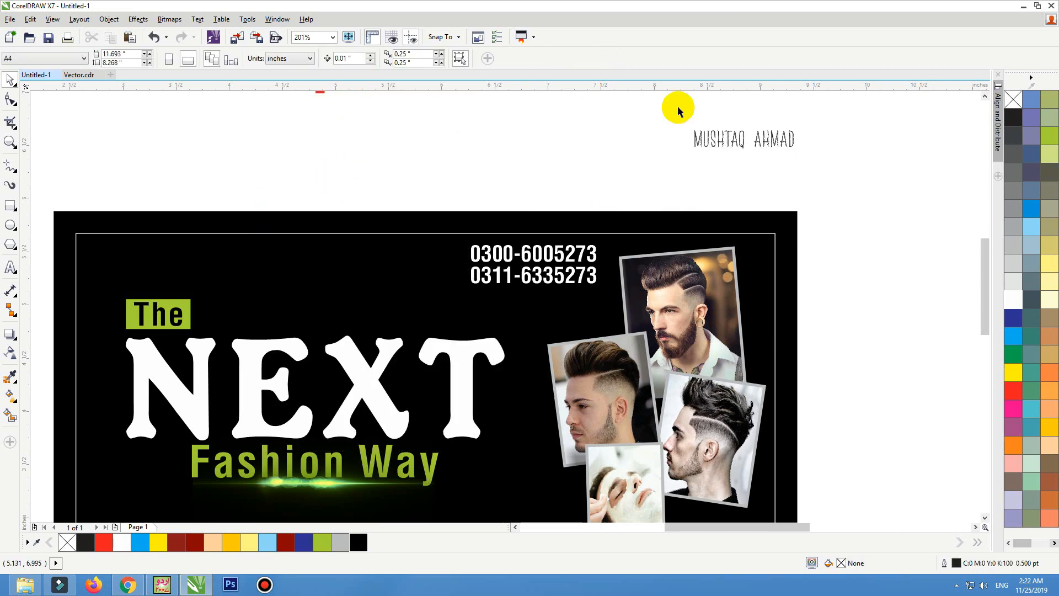
Set the contact person's name in The Redlight Free and place it in Chartreuse to the left of the phone numbers.
drag(640, 108, 880, 236)
click(333, 58)
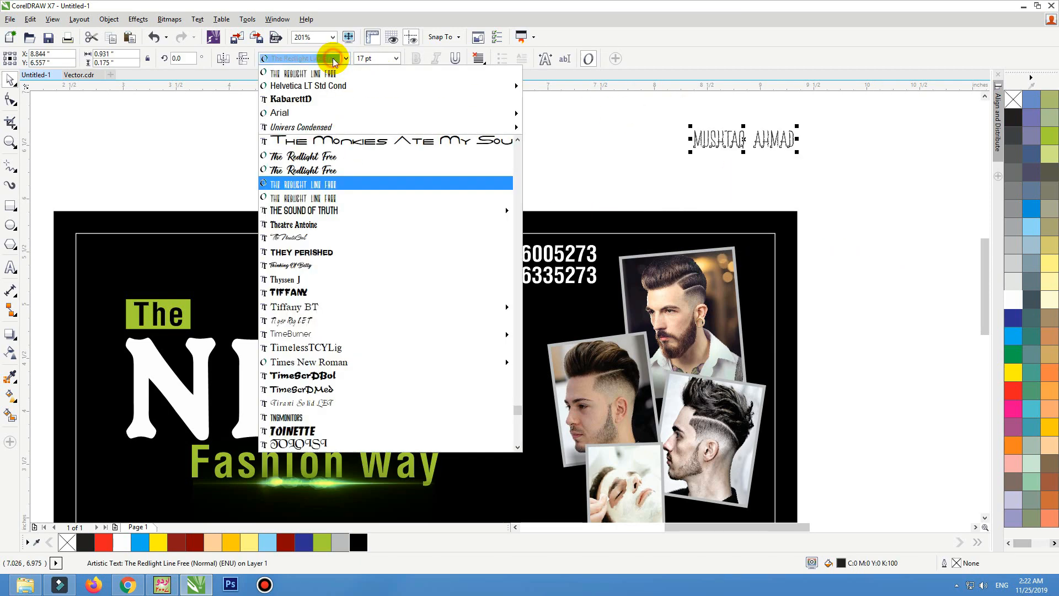
click(319, 175)
drag(764, 142, 396, 266)
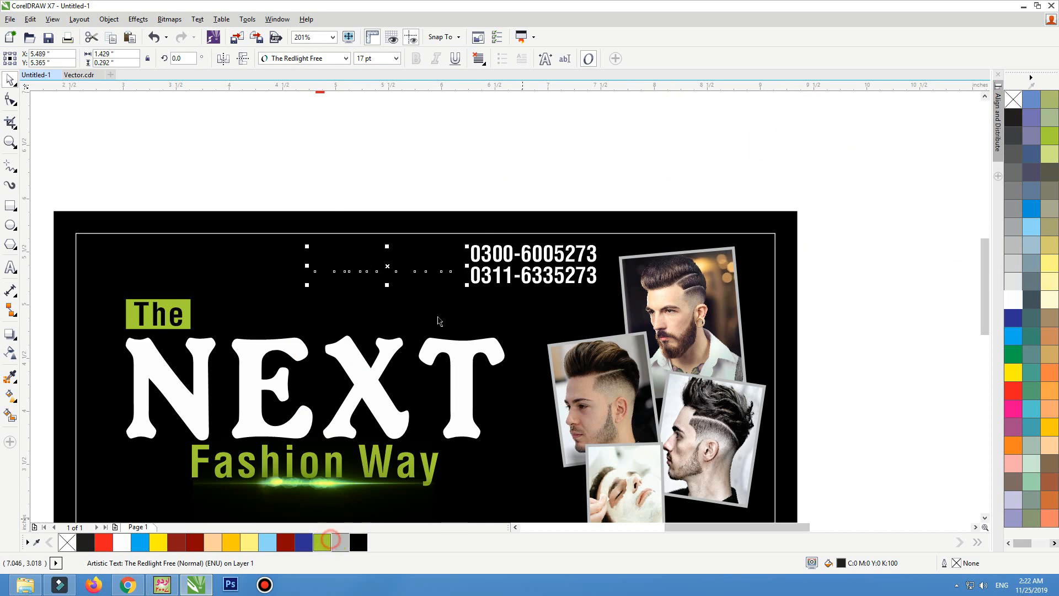
click(325, 541)
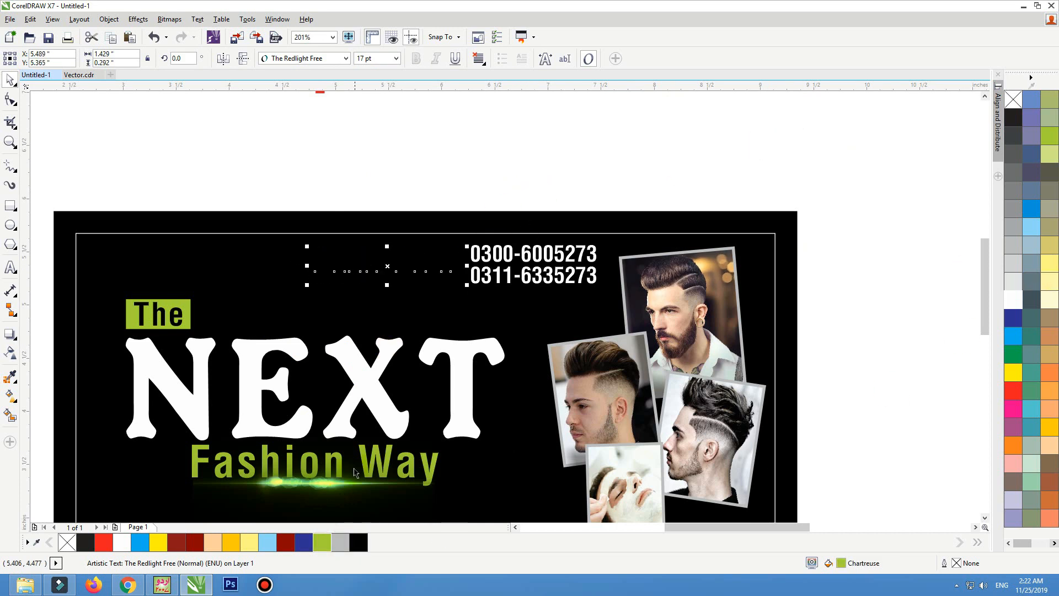
Give the card's inner border rectangle a yellow hairline outline.
click(628, 252)
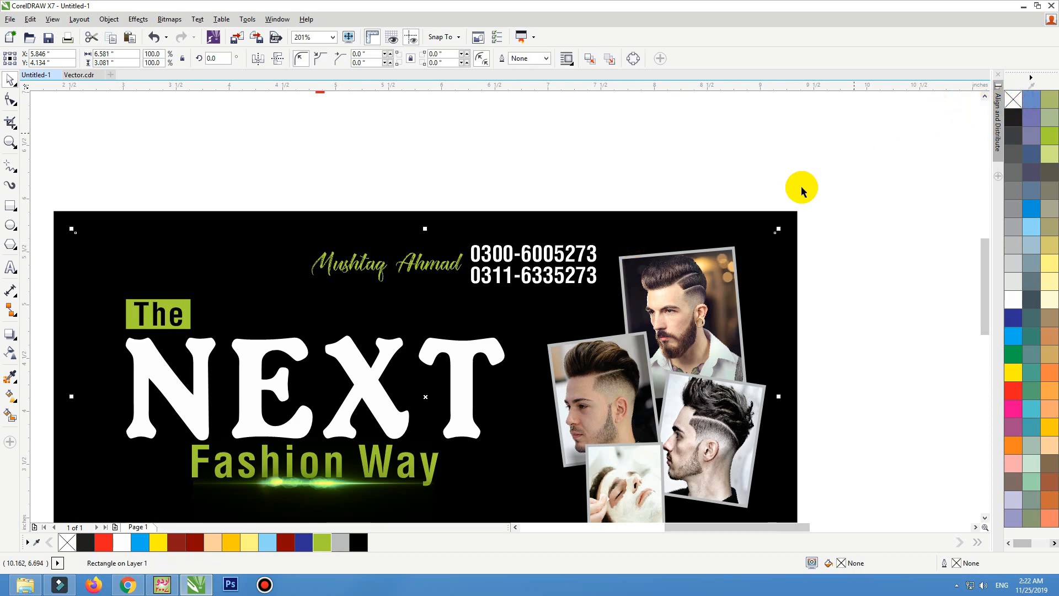
click(800, 211)
key(shift+F2)
click(541, 156)
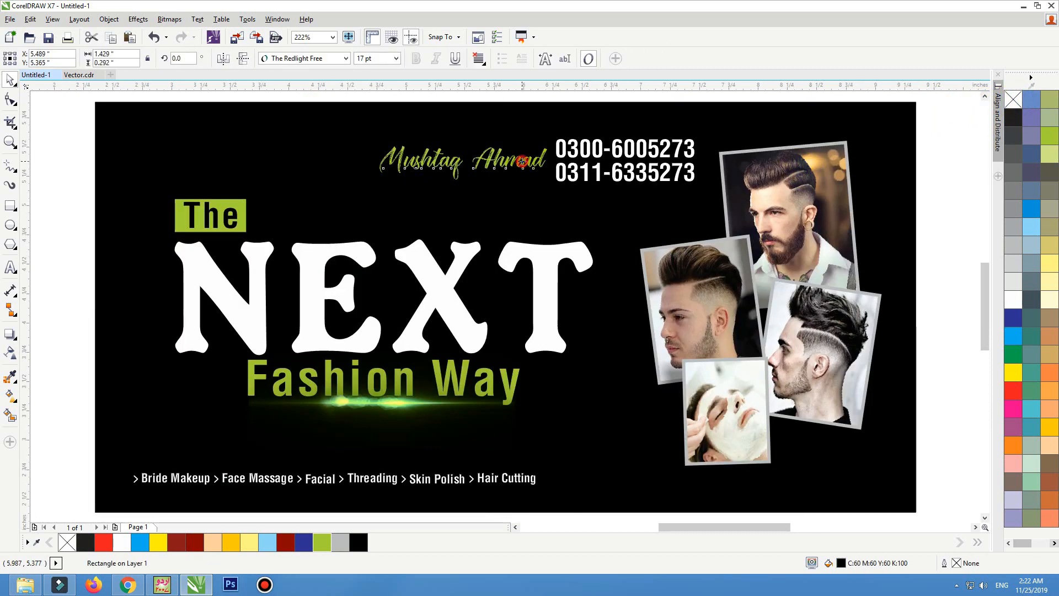
click(551, 298)
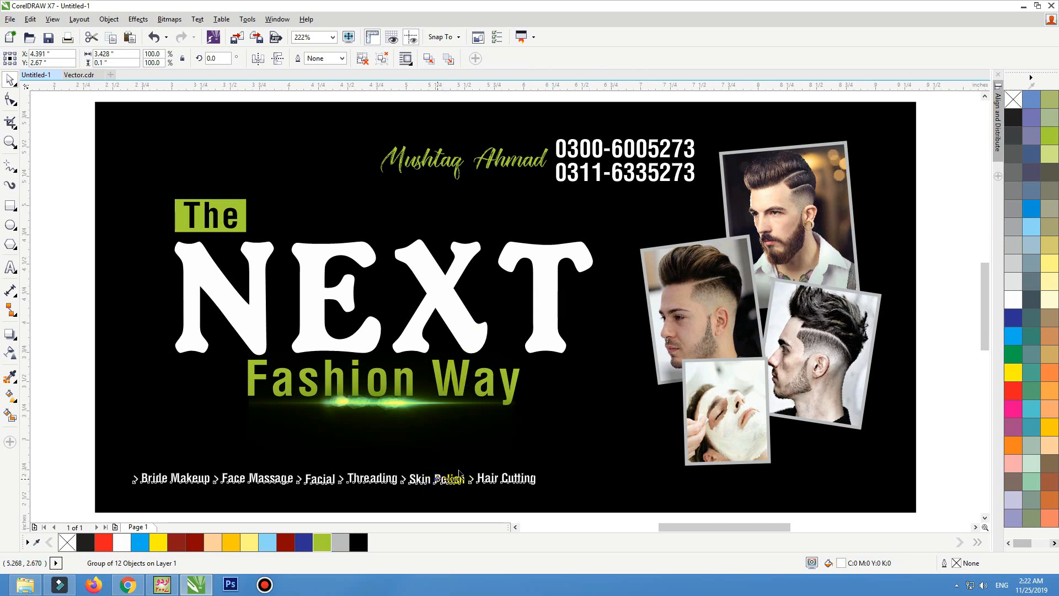
click(482, 459)
drag(740, 440, 507, 477)
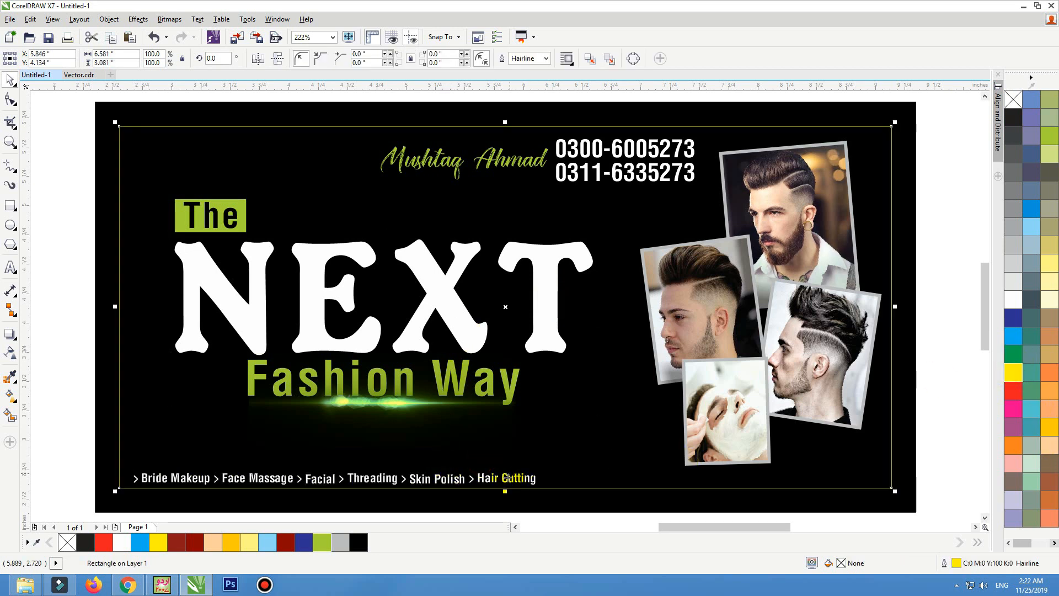
Move the services list to the inner border's lower-left corner and enlarge it to about 4.55 inches wide.
click(483, 485)
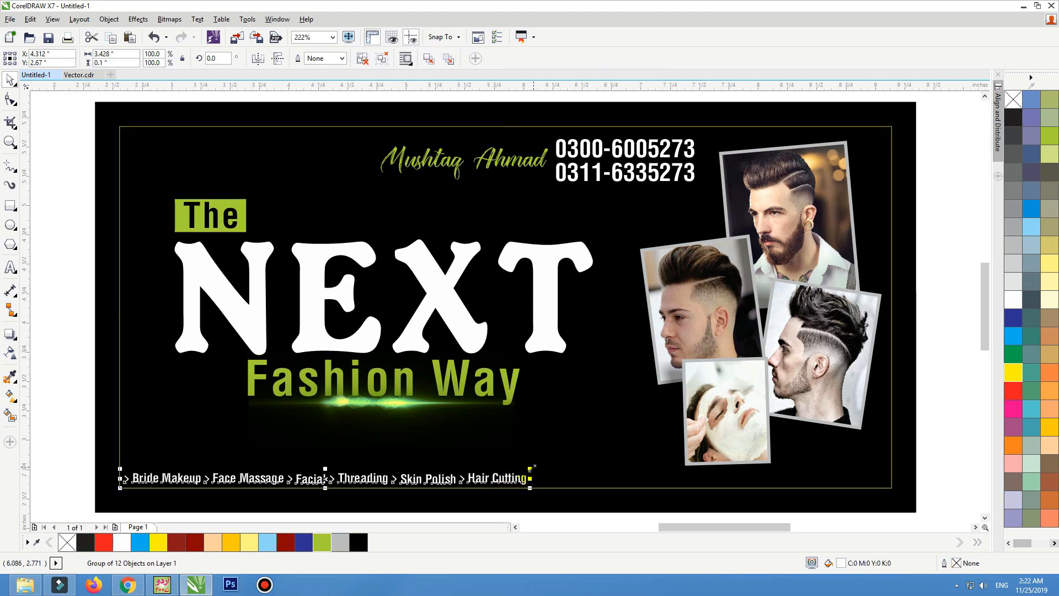
drag(532, 468, 665, 439)
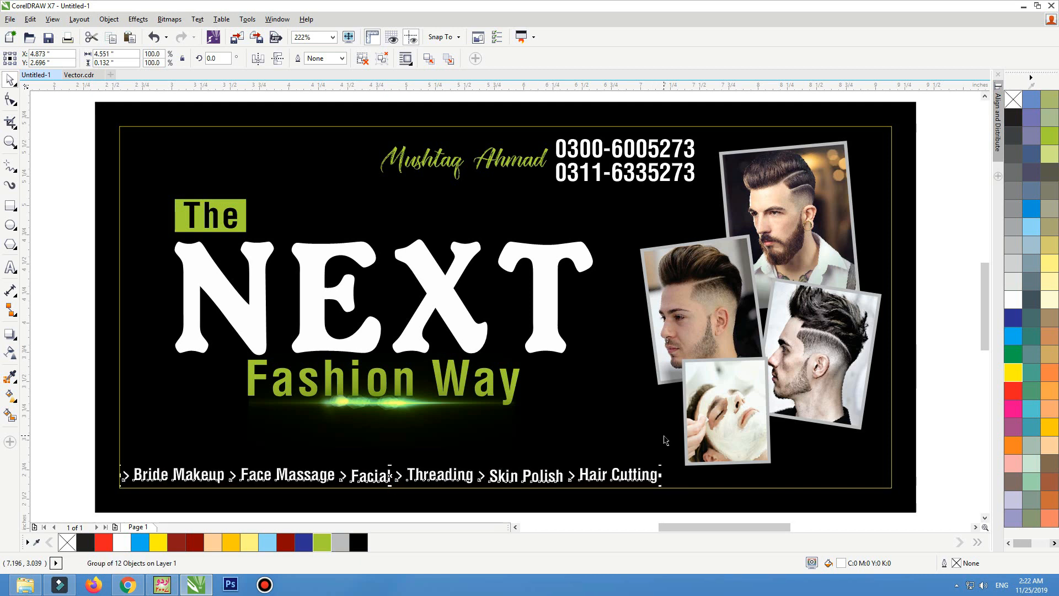
Remove the yellow outline from the card's inner border rectangle and nudge the services list slightly down and left.
click(892, 267)
right_click(1014, 99)
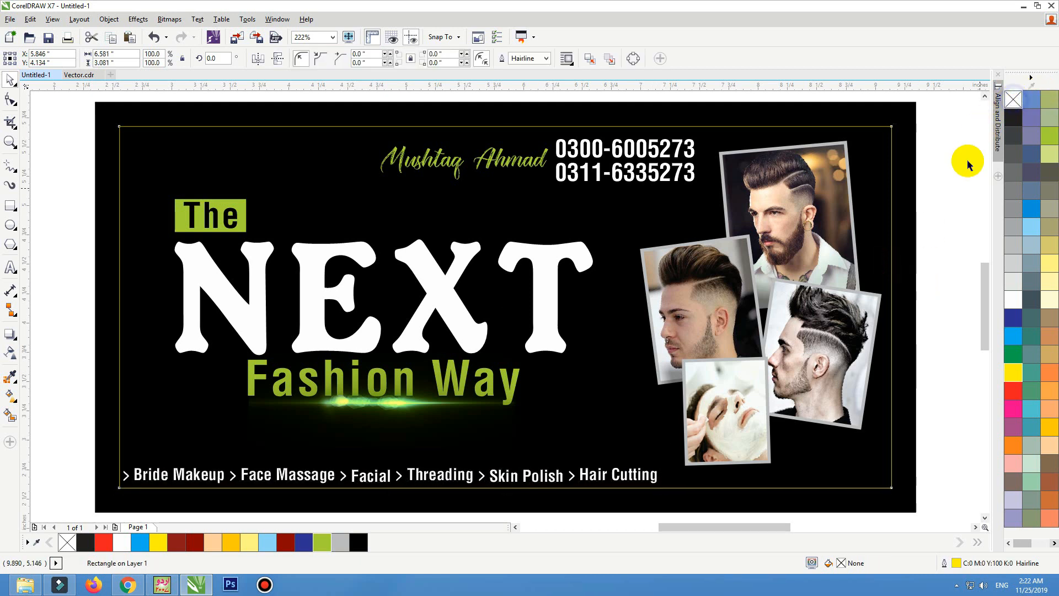
click(968, 168)
click(508, 476)
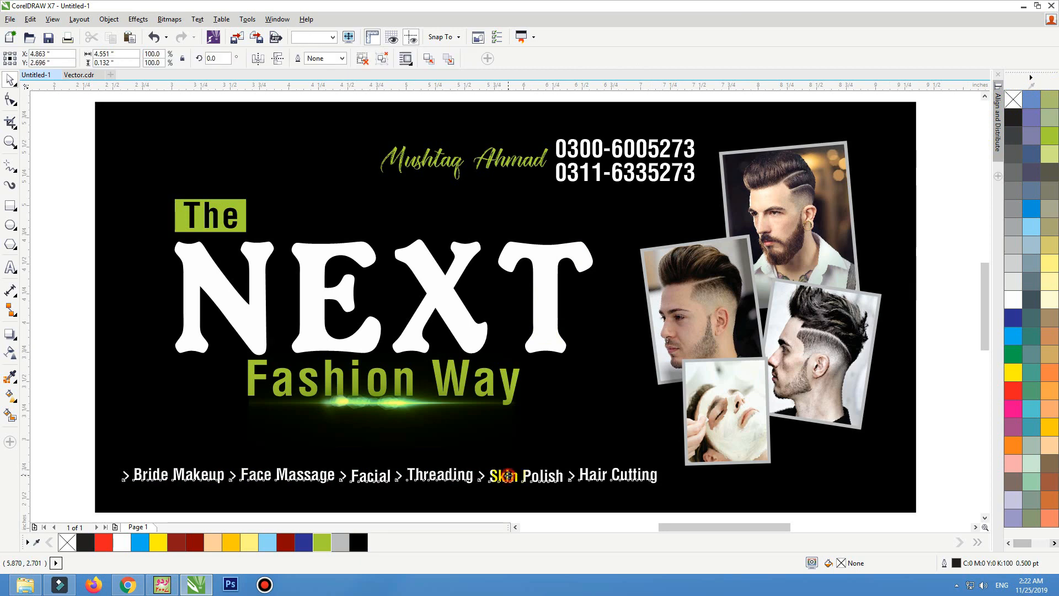
Select the whole card and move it up and slightly left, just below the Graphic House heading.
scroll(544, 326, down, 3)
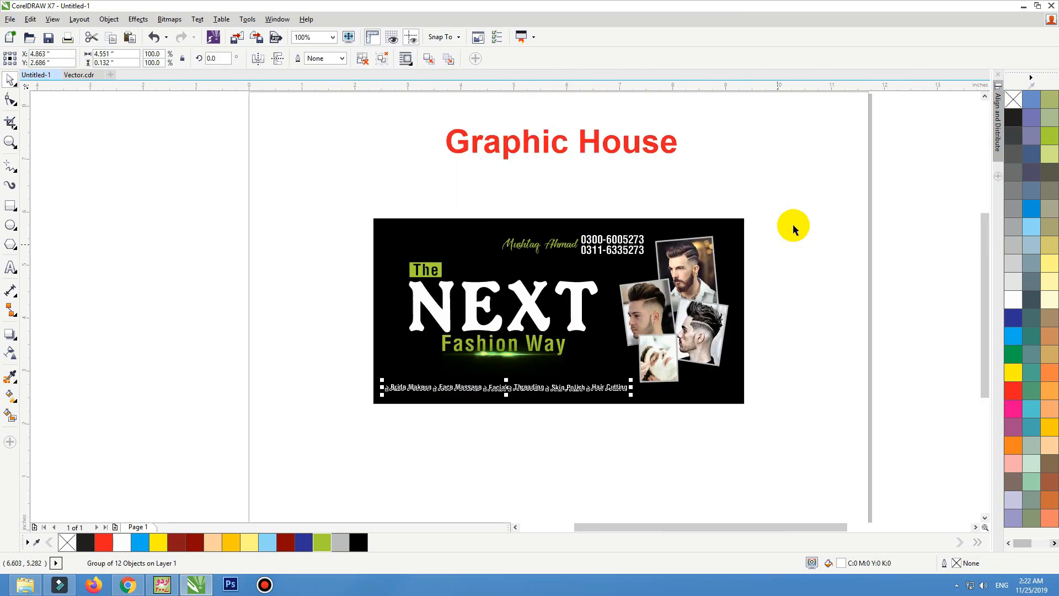
drag(804, 189, 336, 431)
drag(478, 378, 464, 367)
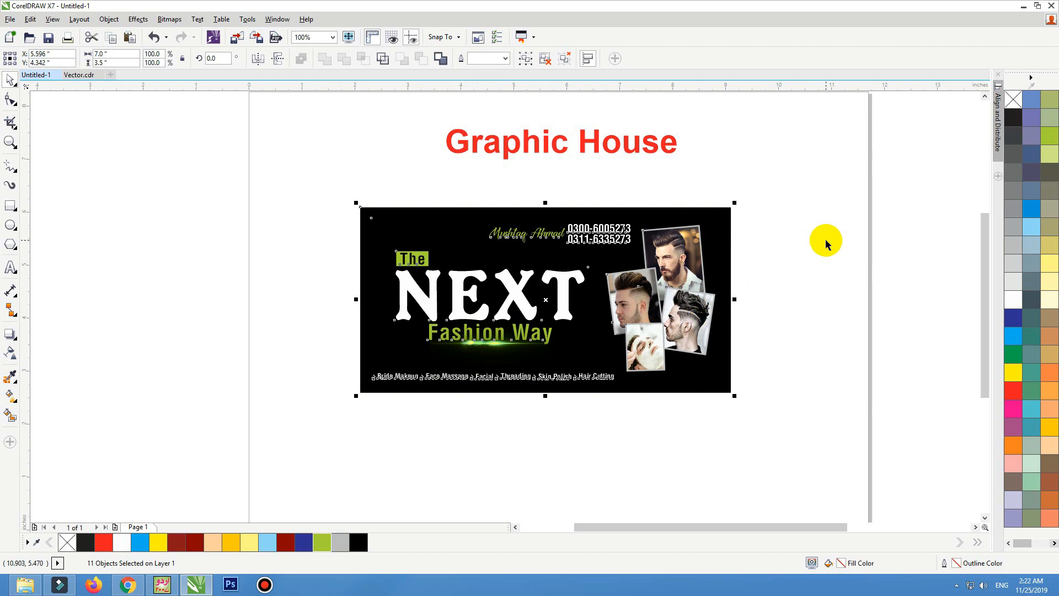
drag(659, 260, 655, 245)
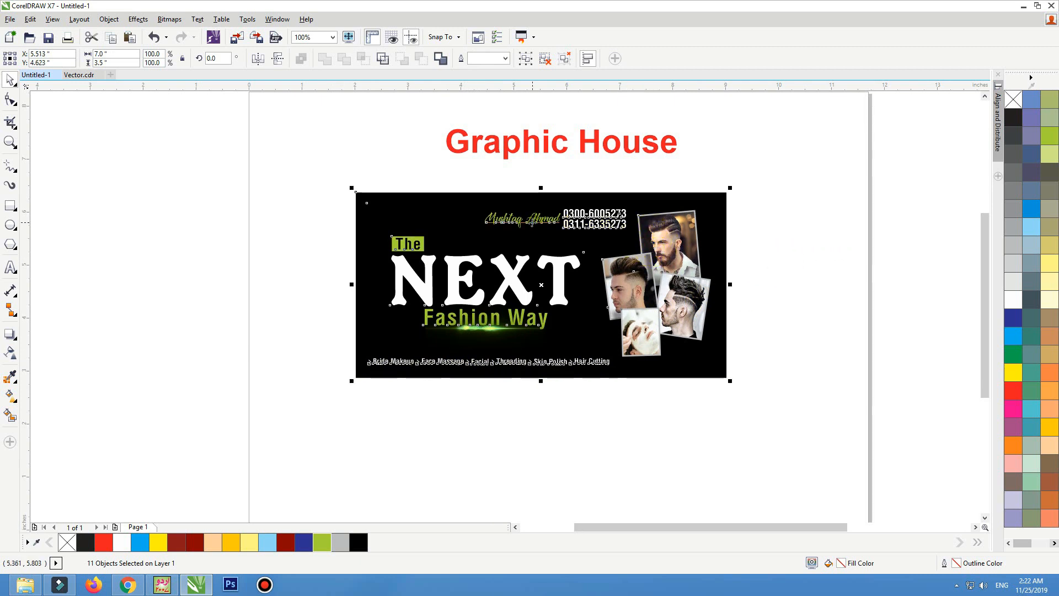
Place a duplicate of the complete card directly below the original.
scroll(531, 223, down, 2)
drag(522, 281, 520, 327)
right_click(519, 327)
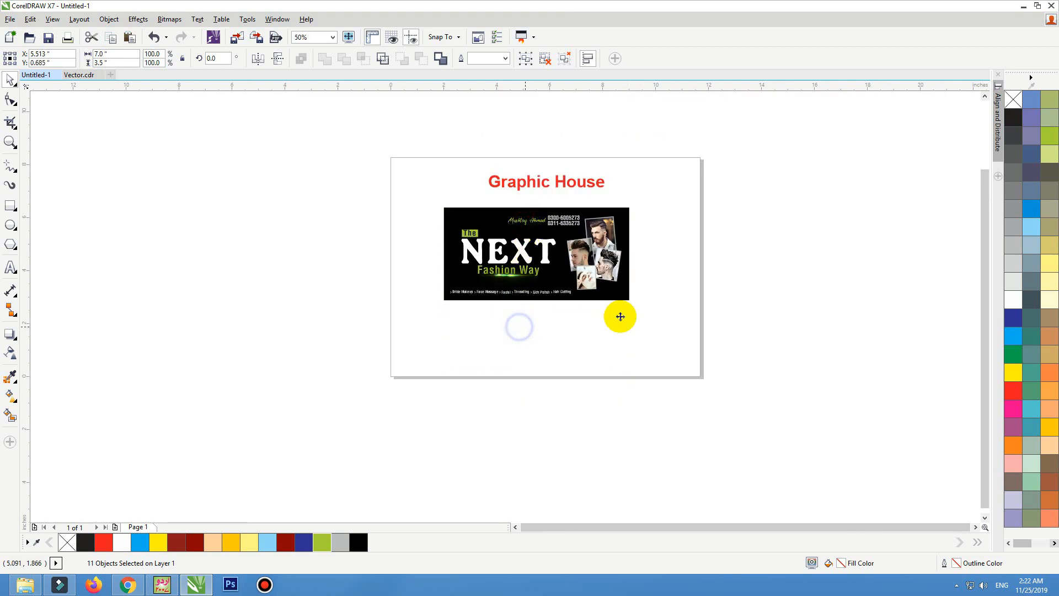
click(705, 310)
key(F2)
drag(699, 285, 386, 425)
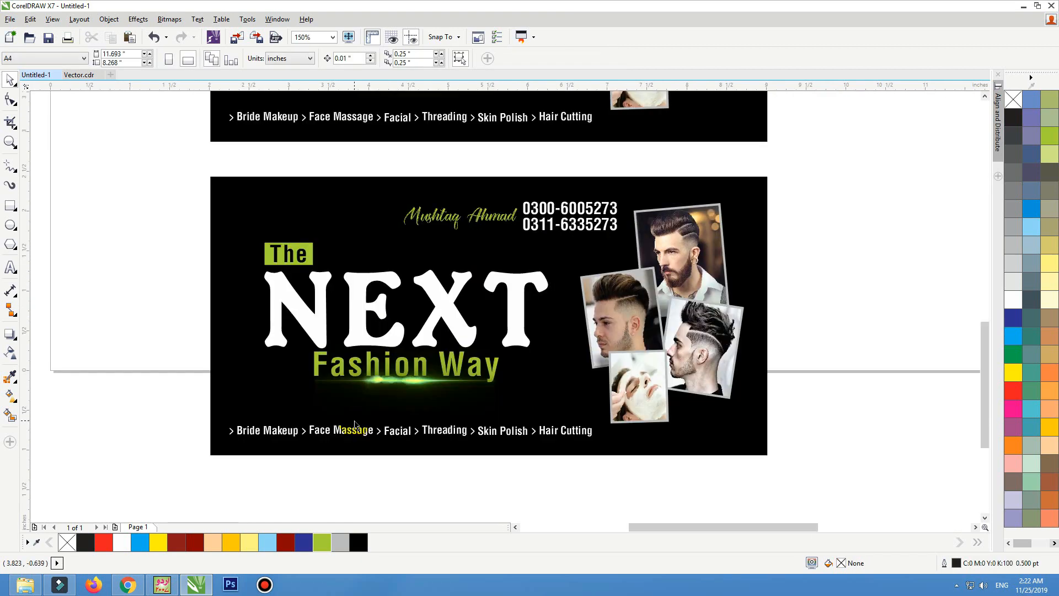
Import Abstract Shape Wallpaper (68) from the Colourfull Bacground folder on drive D and place it about 5.69 inches wide over the lower card.
key(ctrl+i)
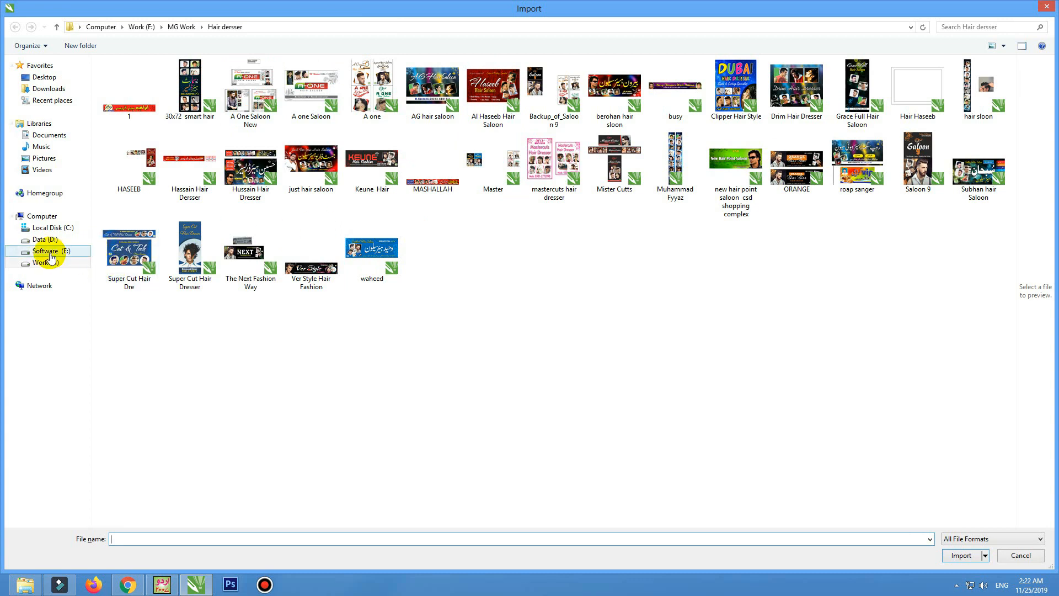
click(45, 239)
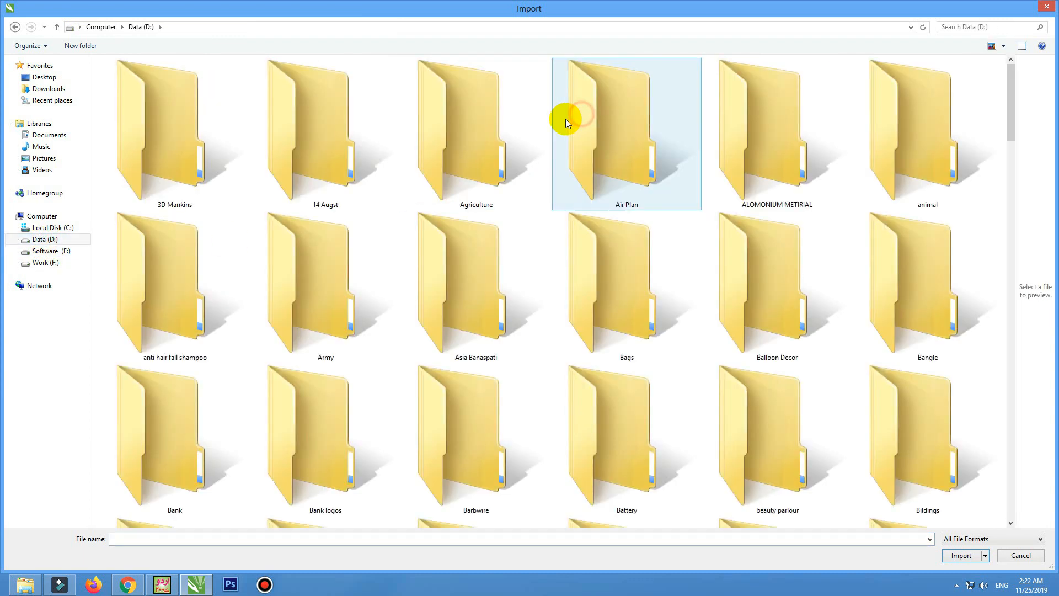
click(518, 127)
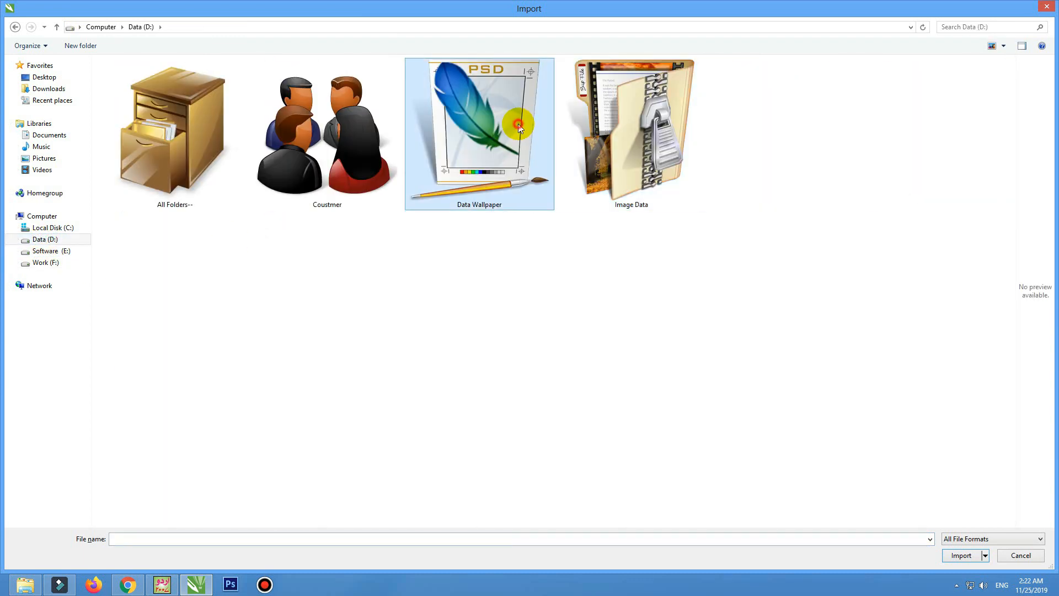
double_click(519, 127)
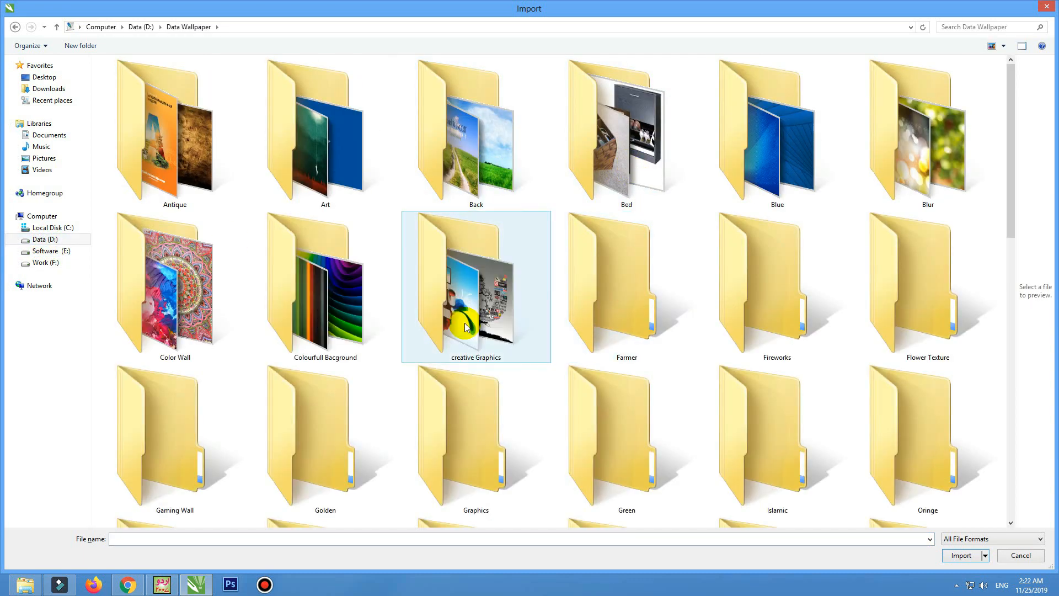
double_click(355, 290)
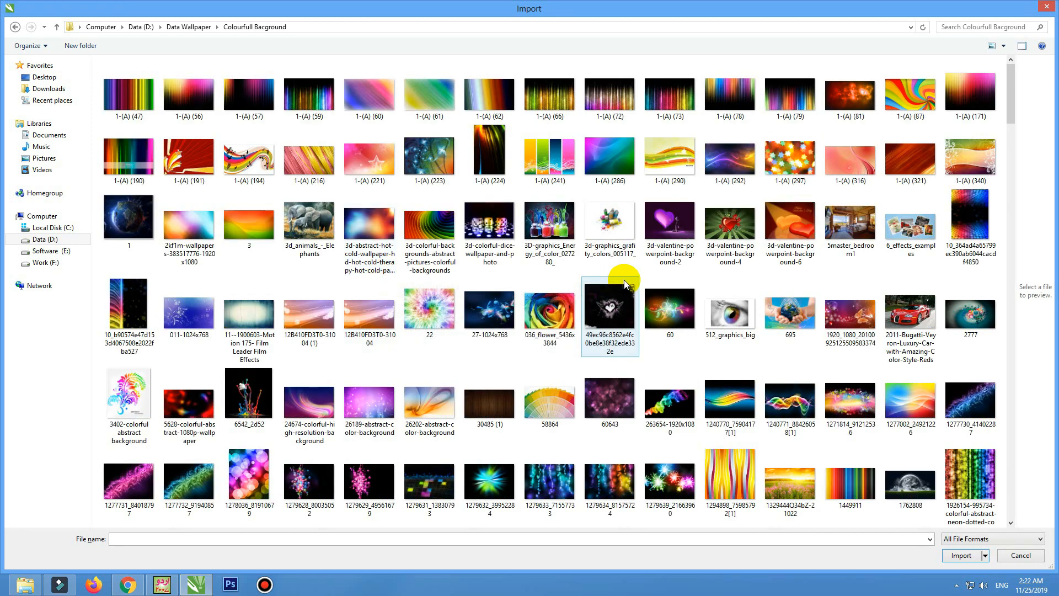
scroll(623, 279, down, 3)
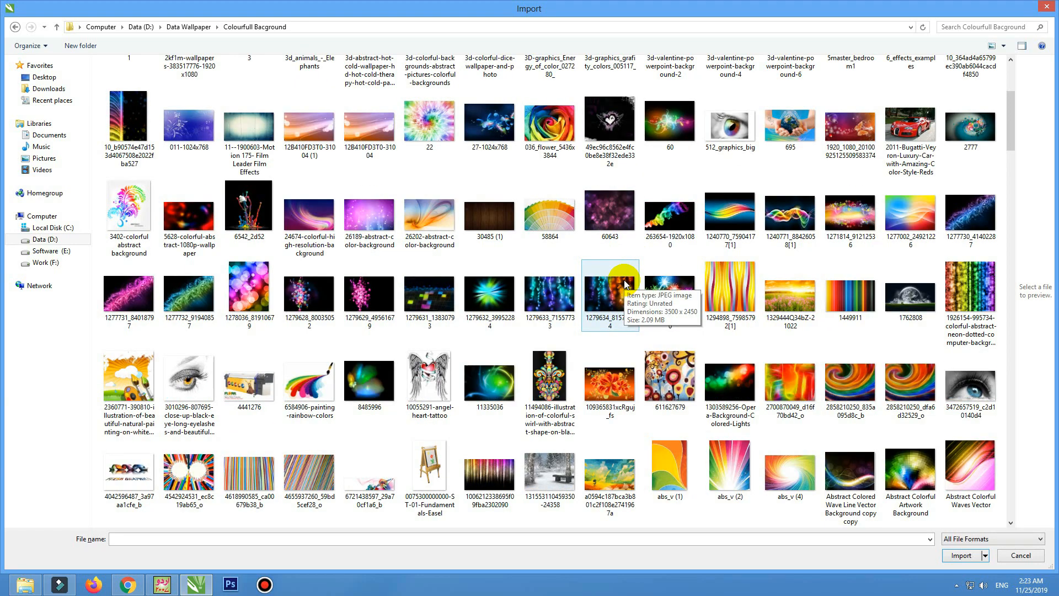
scroll(626, 284, down, 5)
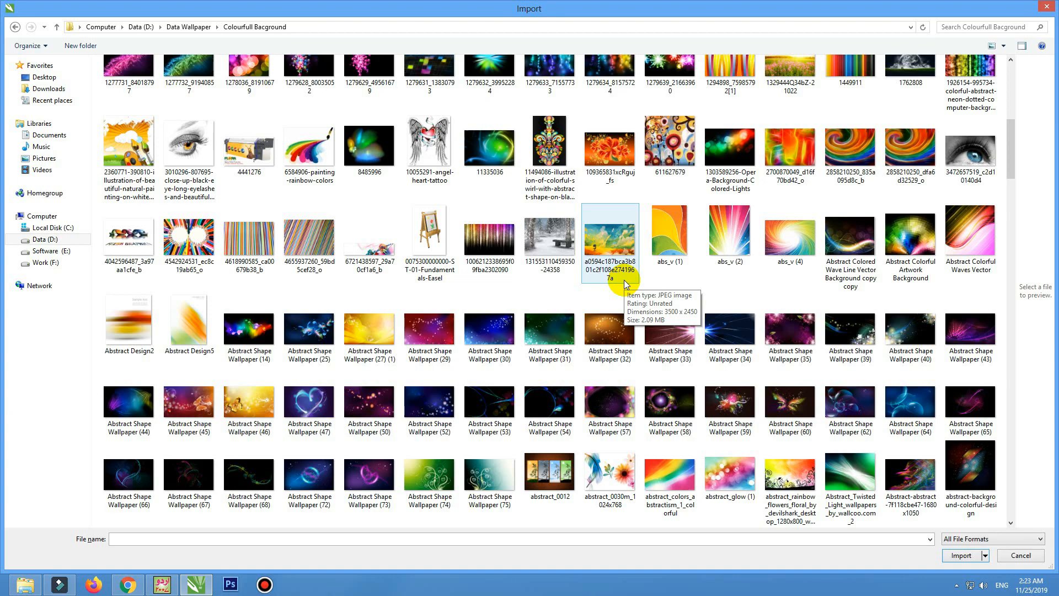
scroll(626, 284, down, 6)
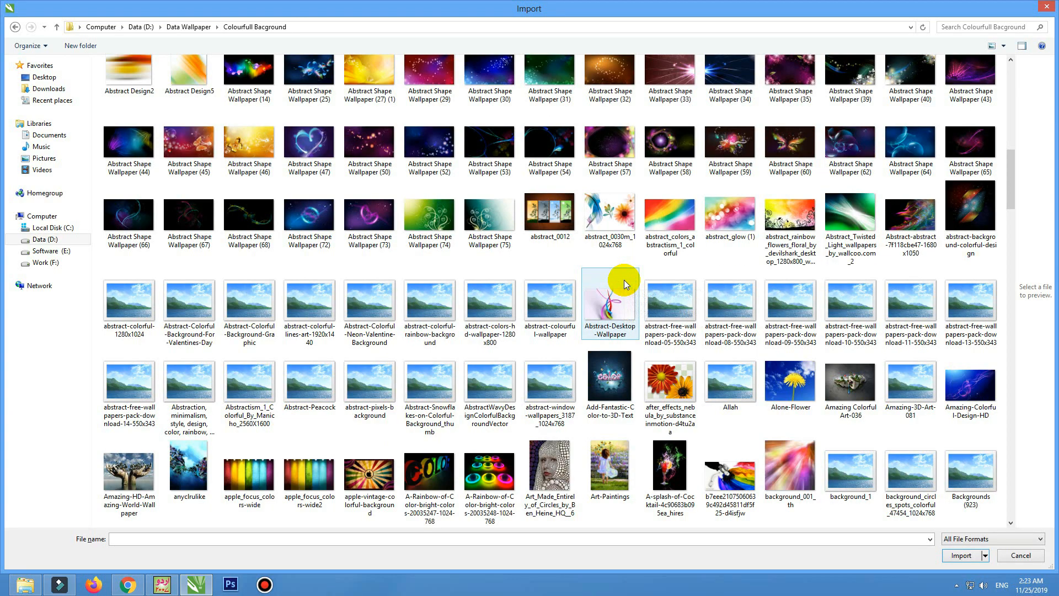
click(256, 226)
double_click(256, 226)
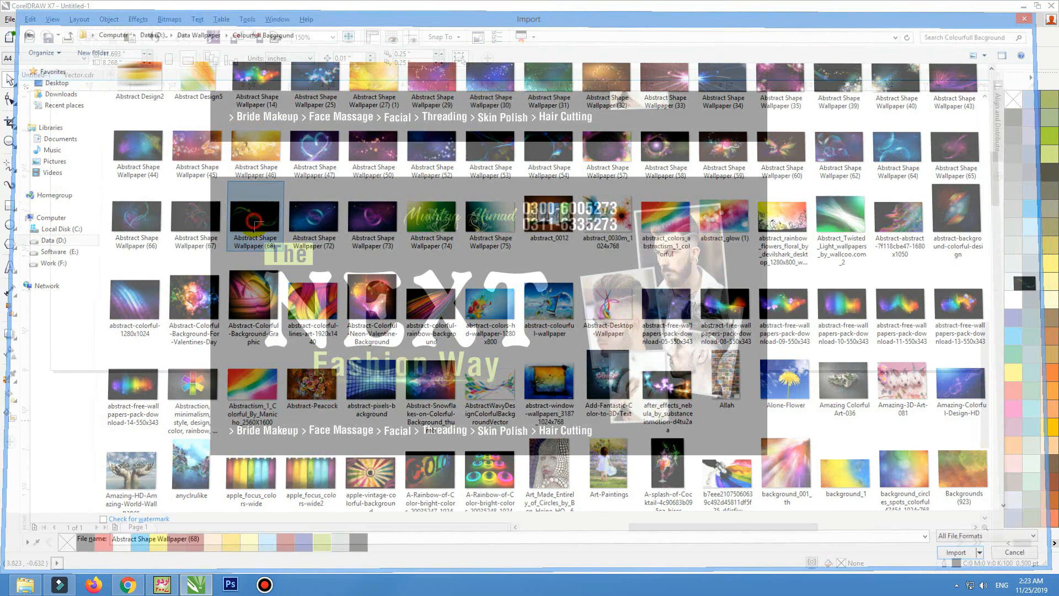
drag(200, 183, 657, 470)
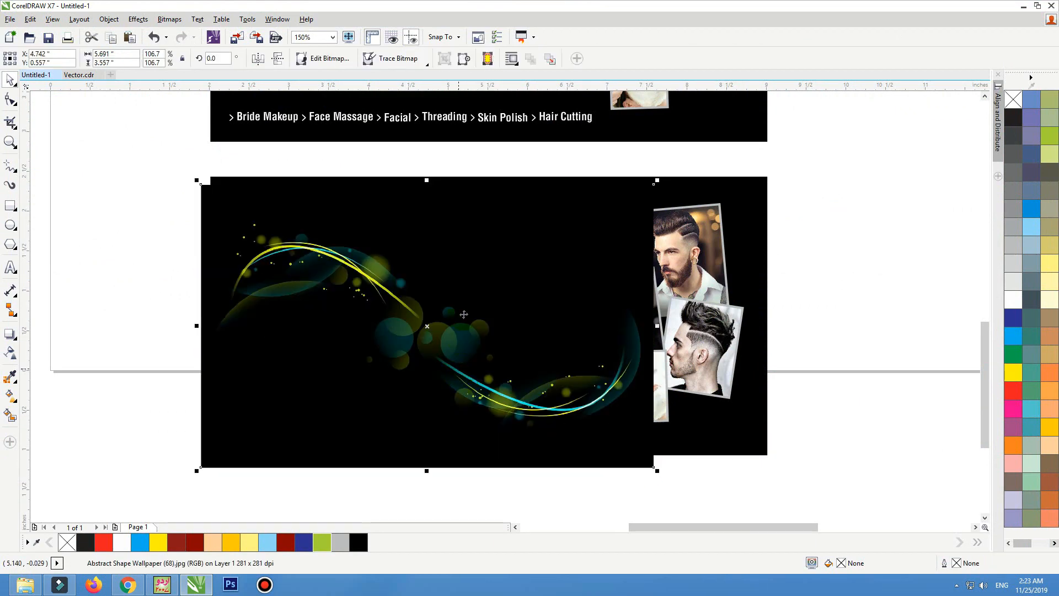
PowerClip the imported wallpaper inside the lower card's black background rectangle.
right_click(477, 193)
click(518, 175)
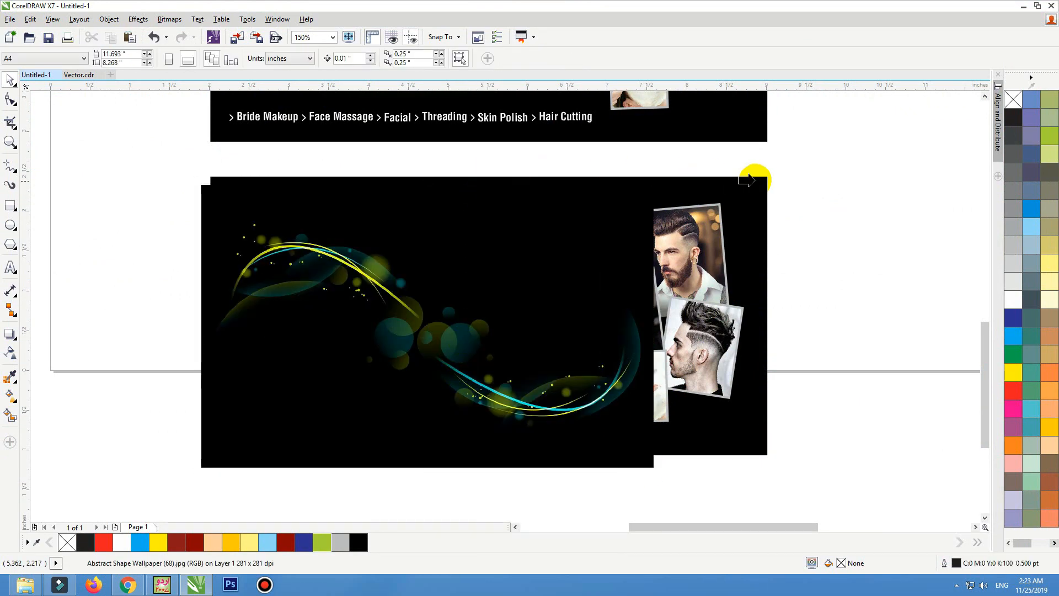
ctrl+click(765, 184)
Edit the PowerClip contents and stretch the wallpaper to about 7.29 × 3.76 inches so it covers the lower card's frame.
click(556, 296)
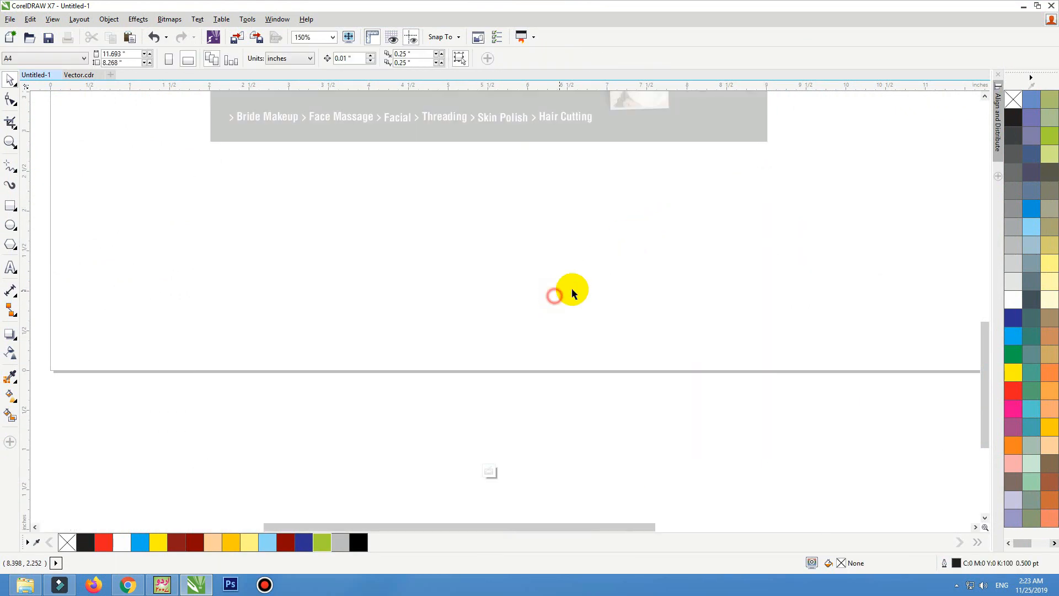
scroll(733, 237, down, 1)
drag(808, 157, 343, 392)
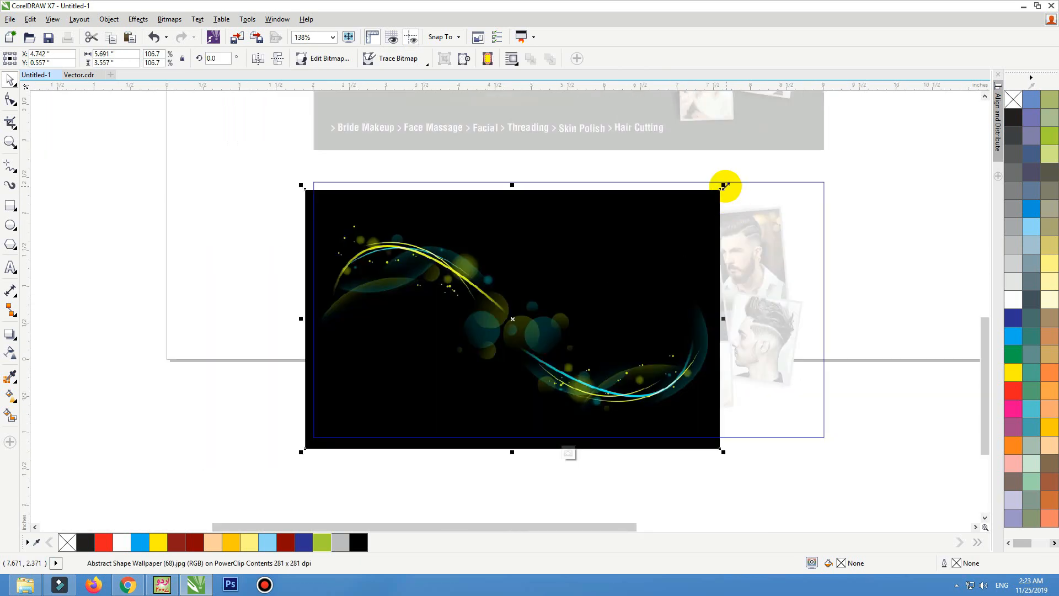
drag(725, 186, 747, 171)
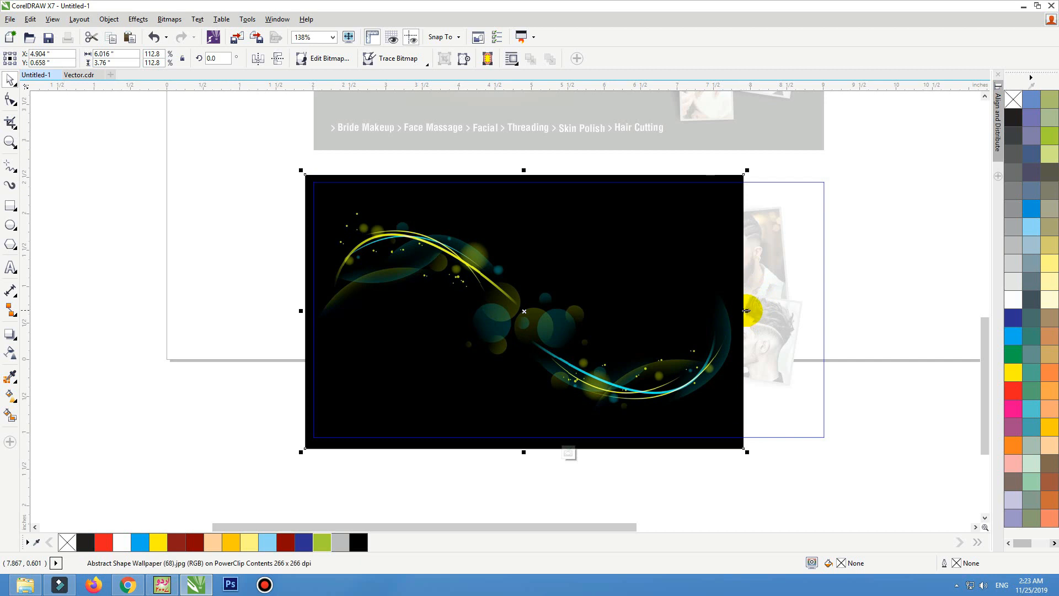
drag(746, 310, 838, 310)
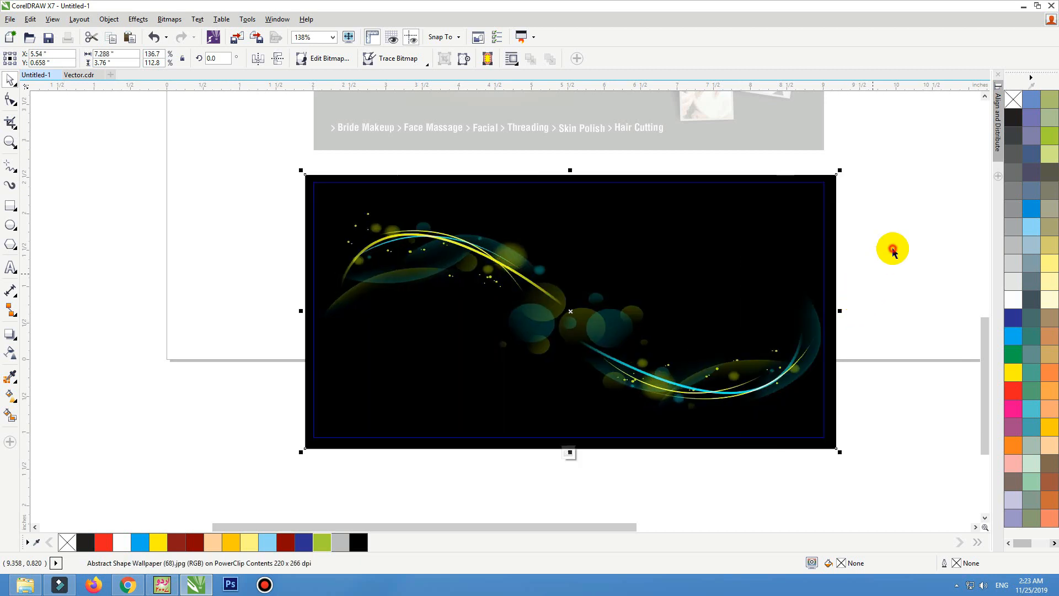
click(894, 251)
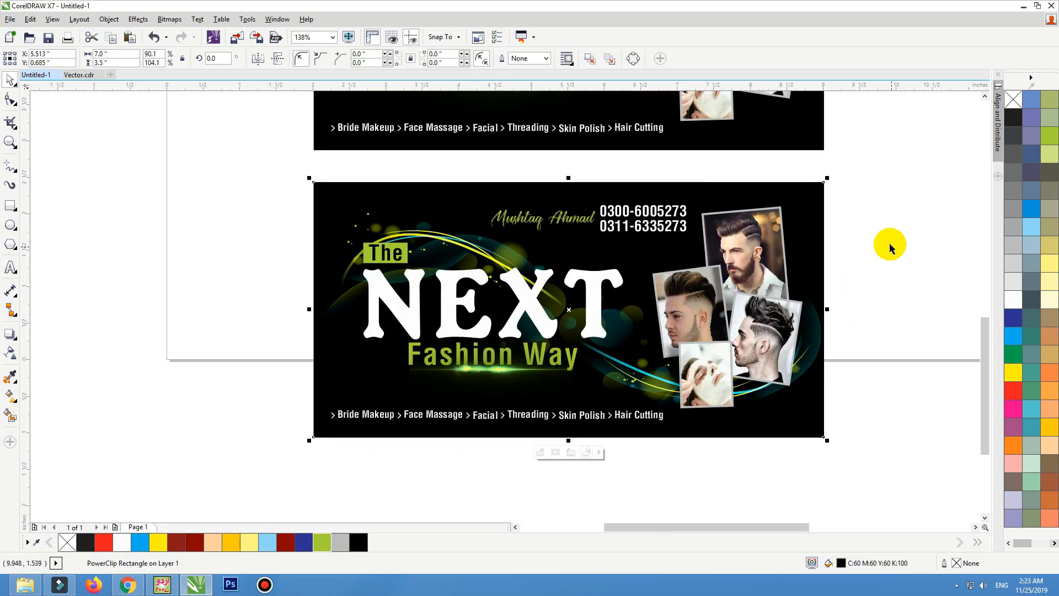
Ungroup the NEXT and Fashion Way title texts on the lower card.
click(878, 214)
key(F2)
drag(849, 178, 271, 453)
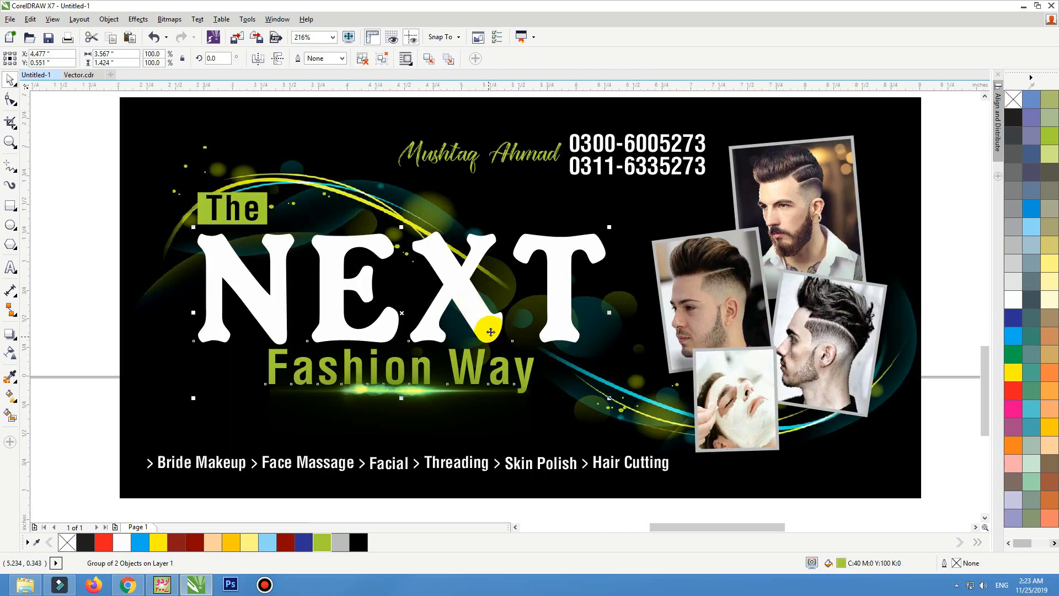
click(361, 58)
click(102, 251)
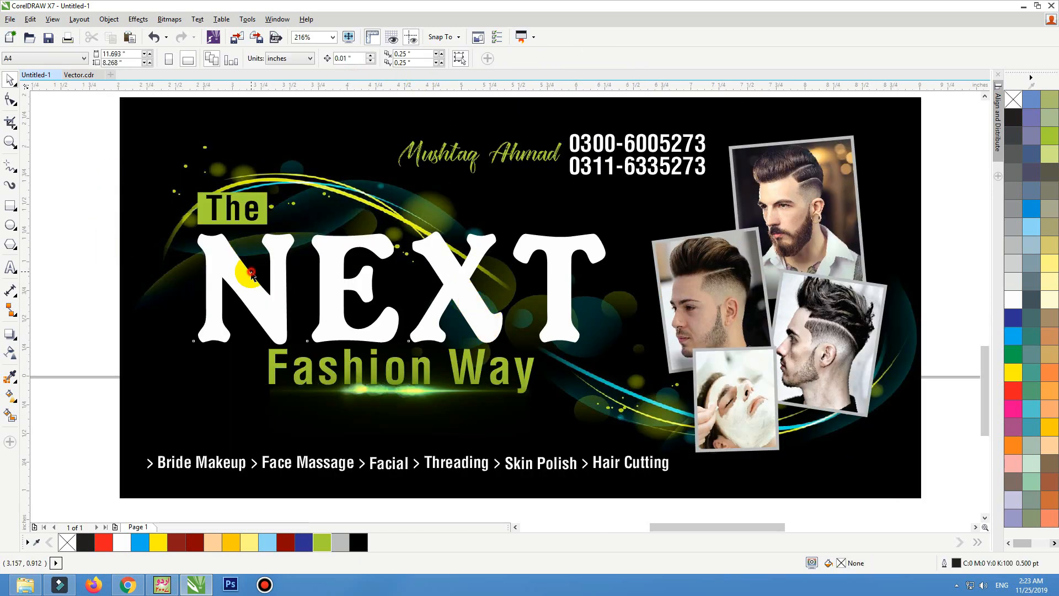
Give the lower card's NEXT text a 3 pt black outline placed behind the fill.
click(254, 278)
key(F12)
text(2)
key(Return)
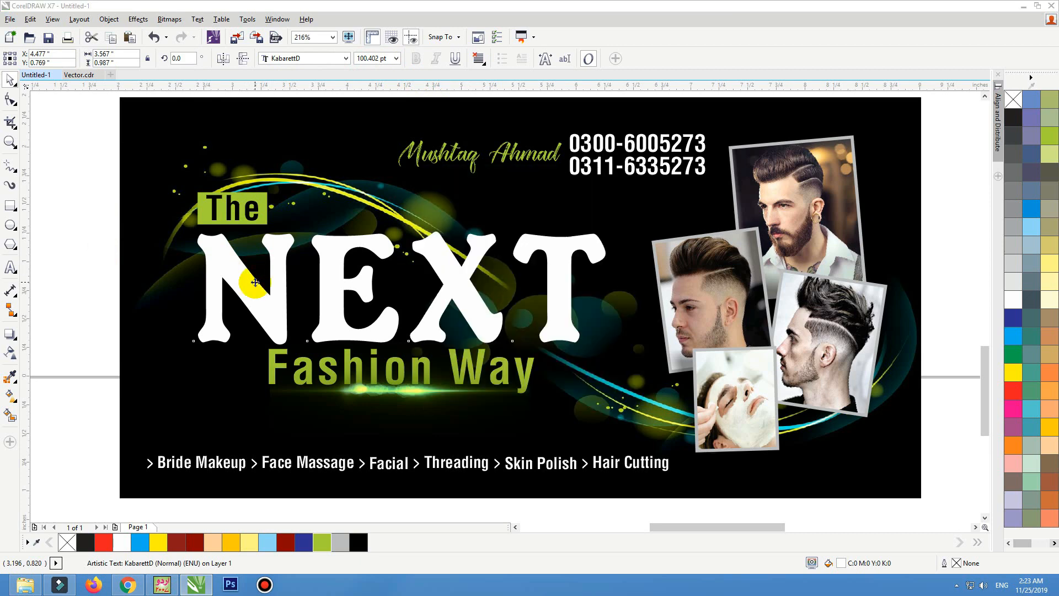
key(F12)
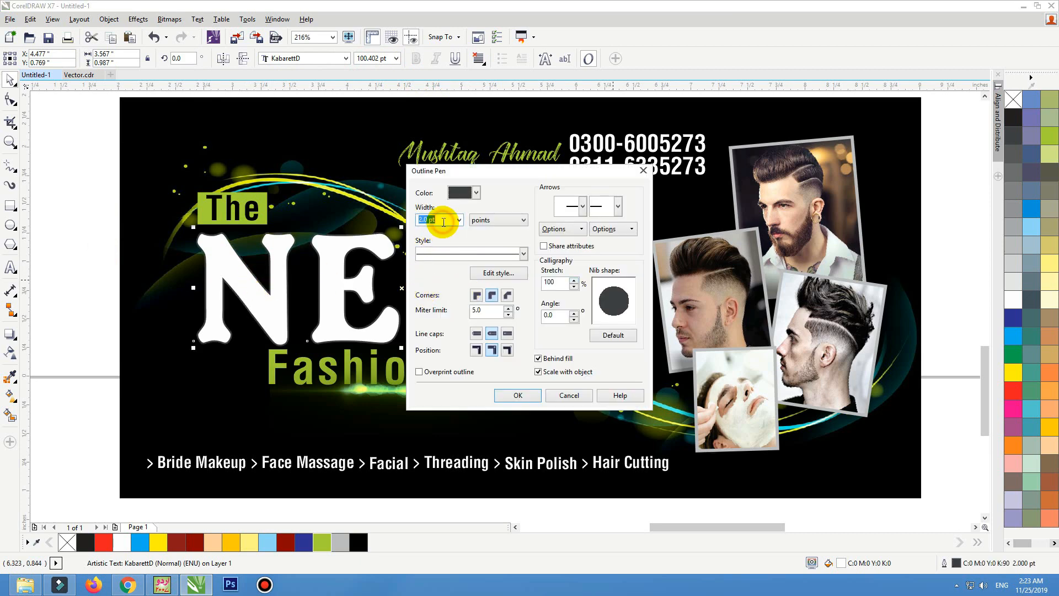
text(3)
key(Return)
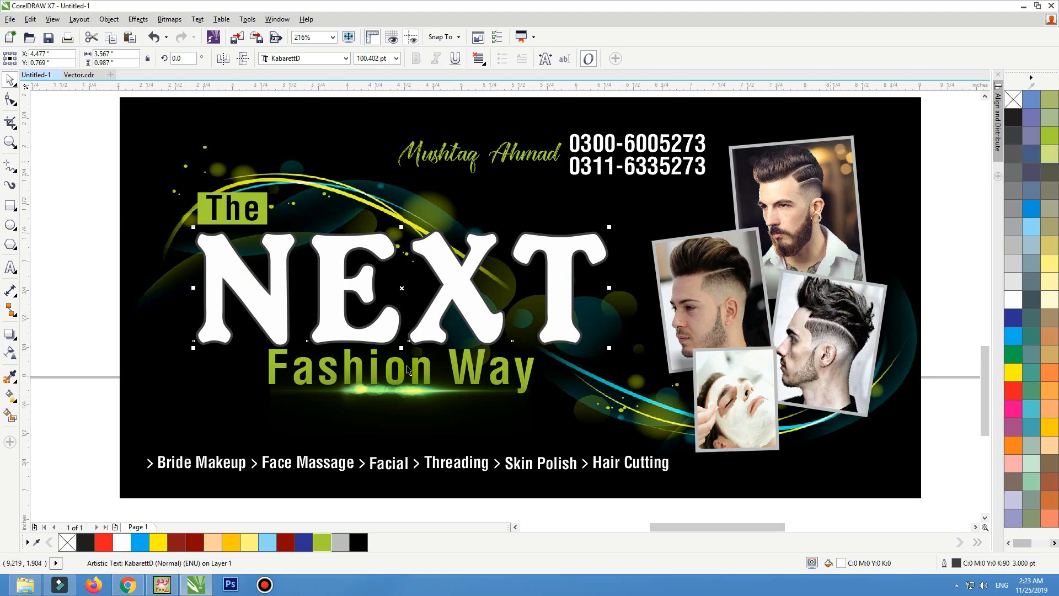
right_click(359, 543)
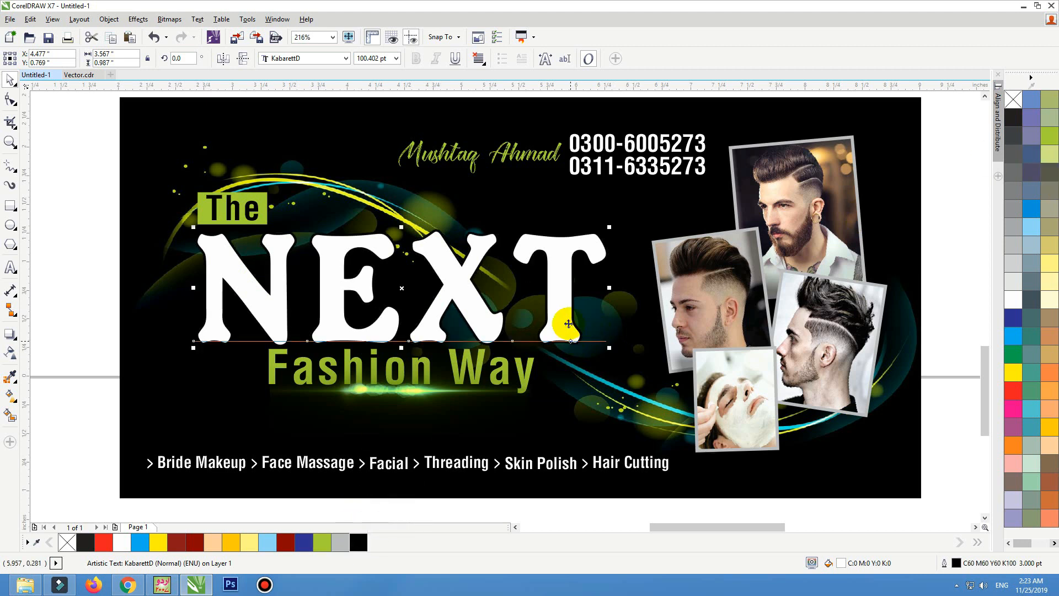
click(527, 379)
click(592, 135)
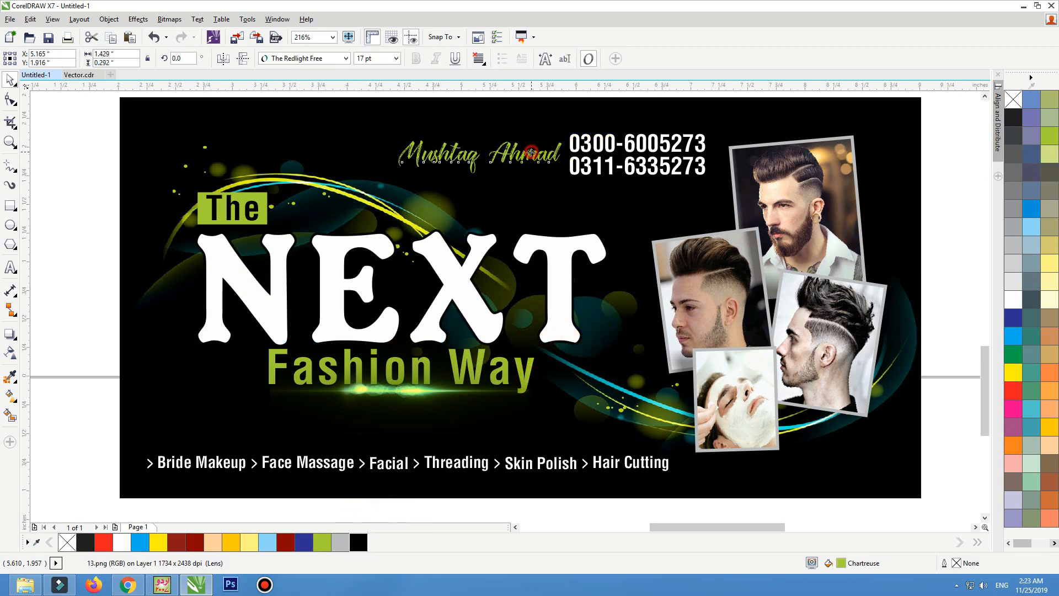
click(932, 303)
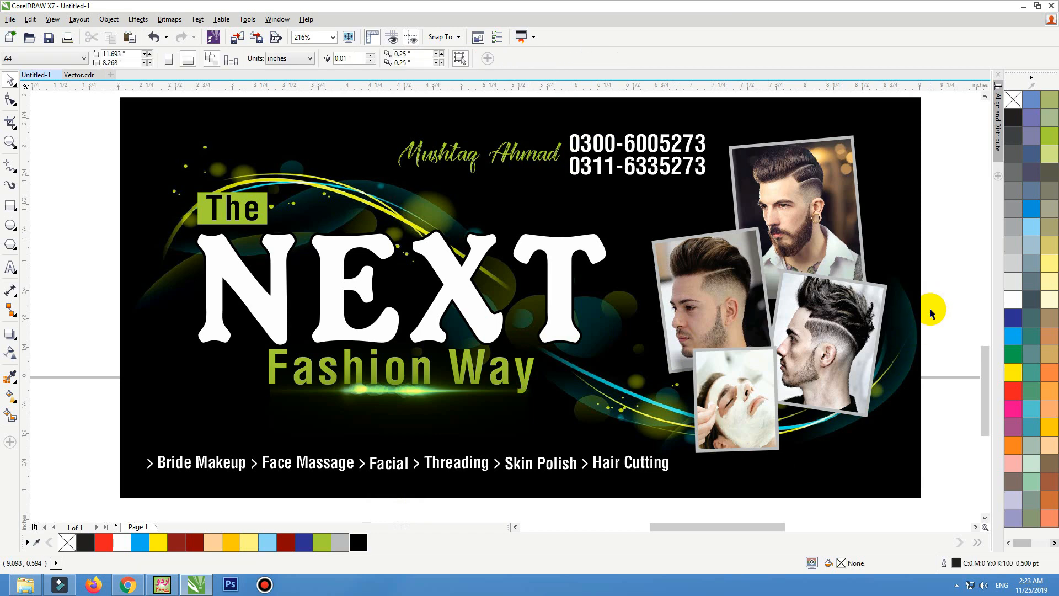
Select the whole lower card and move it up, closer to the original card.
key(F3)
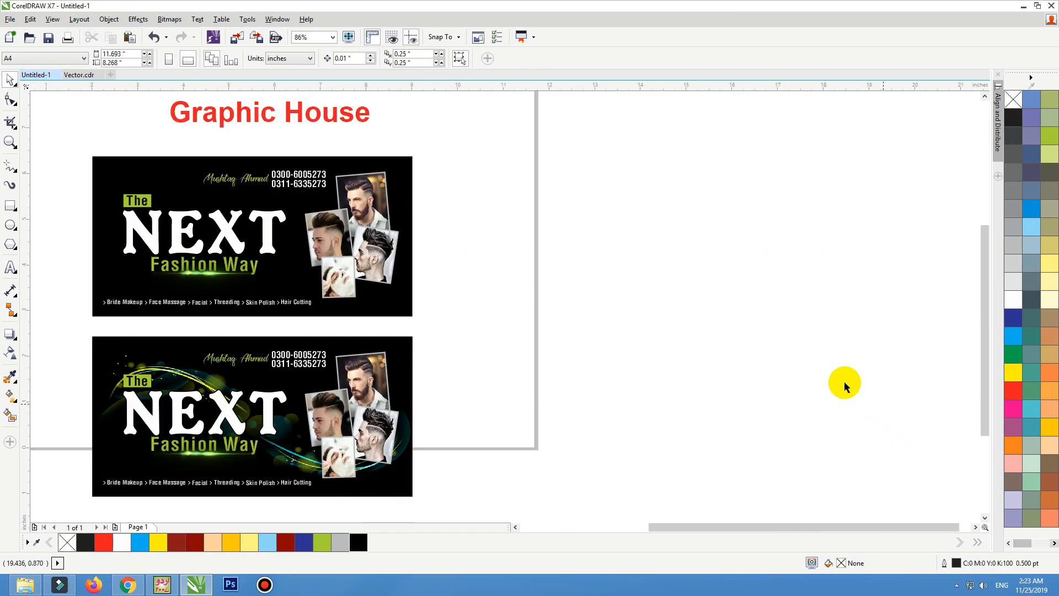
drag(447, 330, 33, 495)
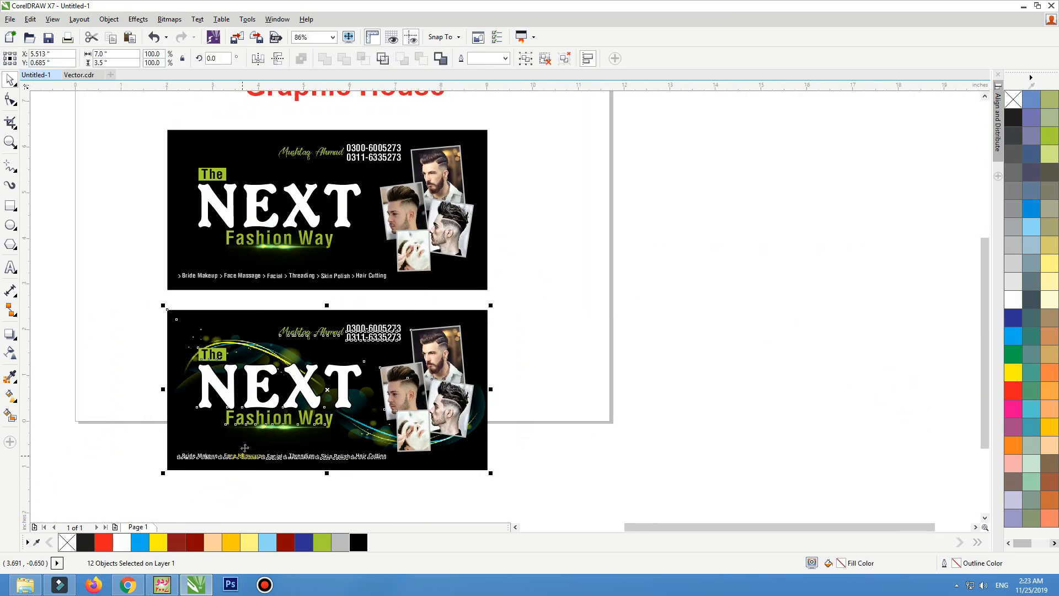
drag(244, 447, 240, 431)
click(131, 397)
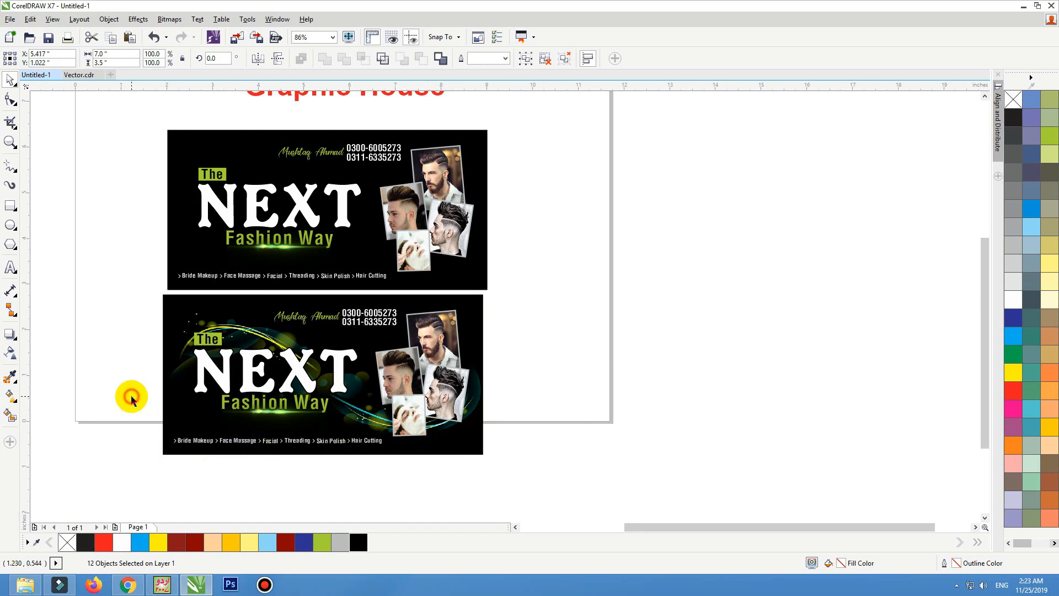
drag(207, 359, 134, 386)
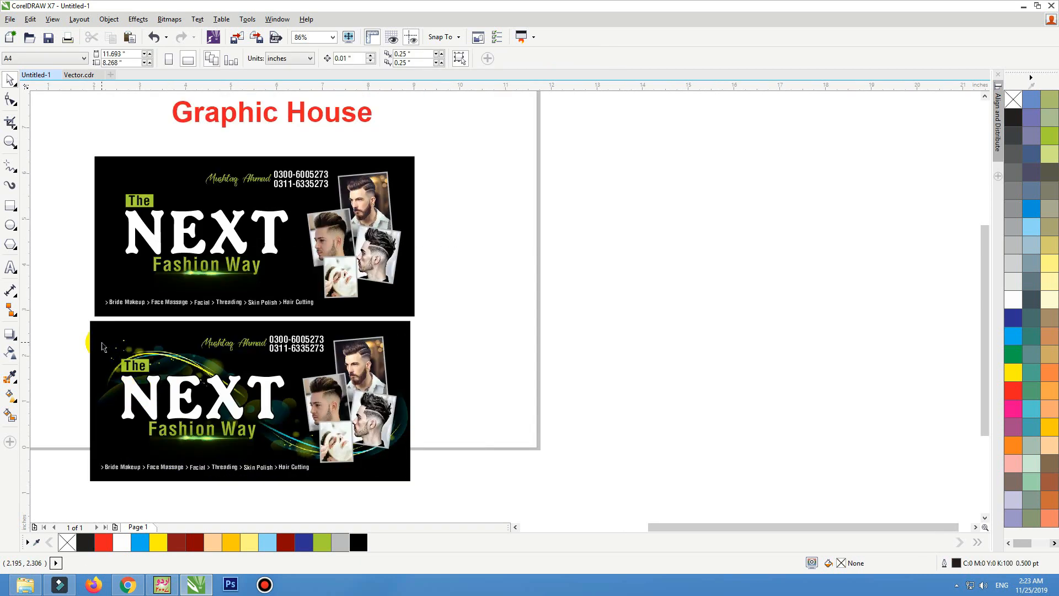